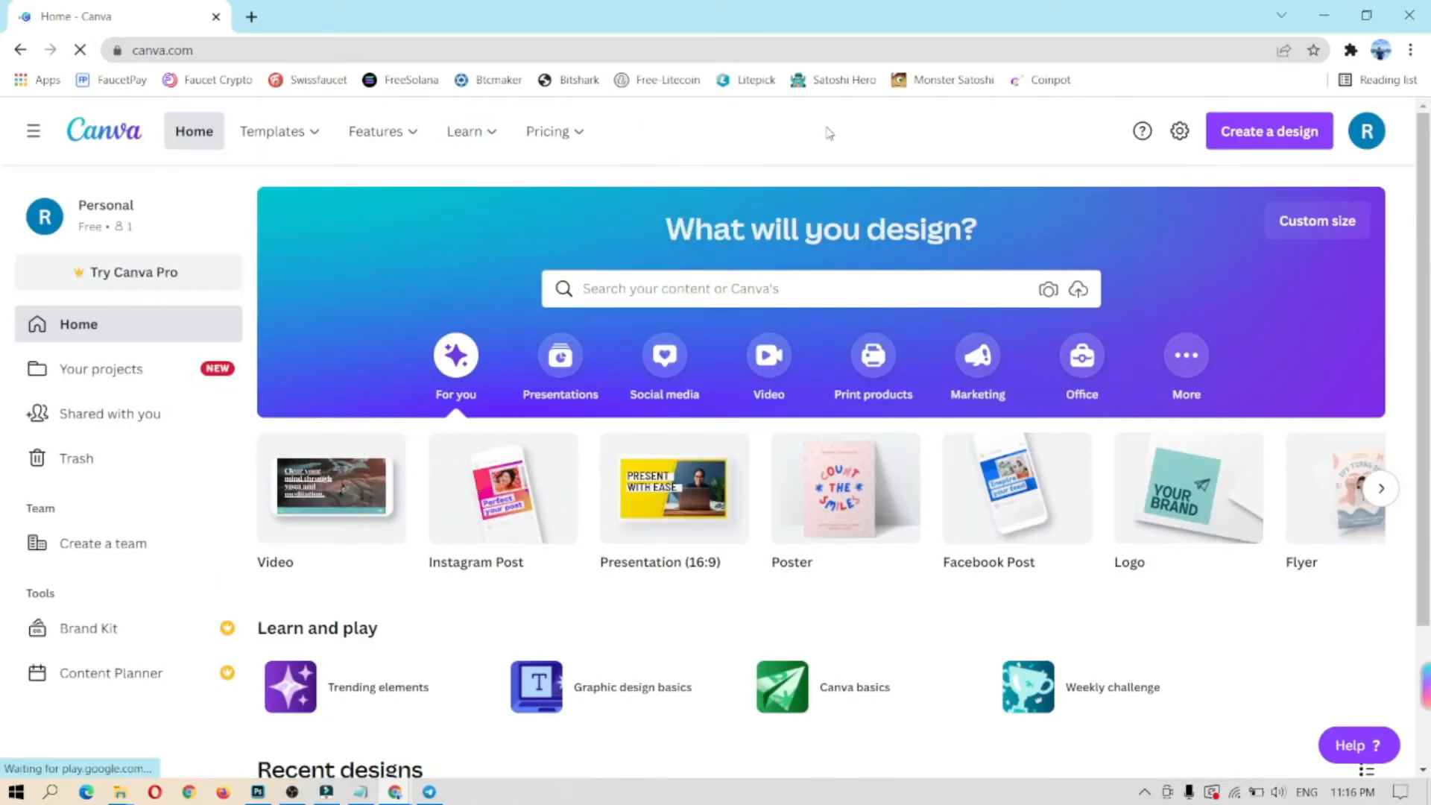
Step: Create a new custom-size design of 21 × 29 cm
left_click(1261, 142)
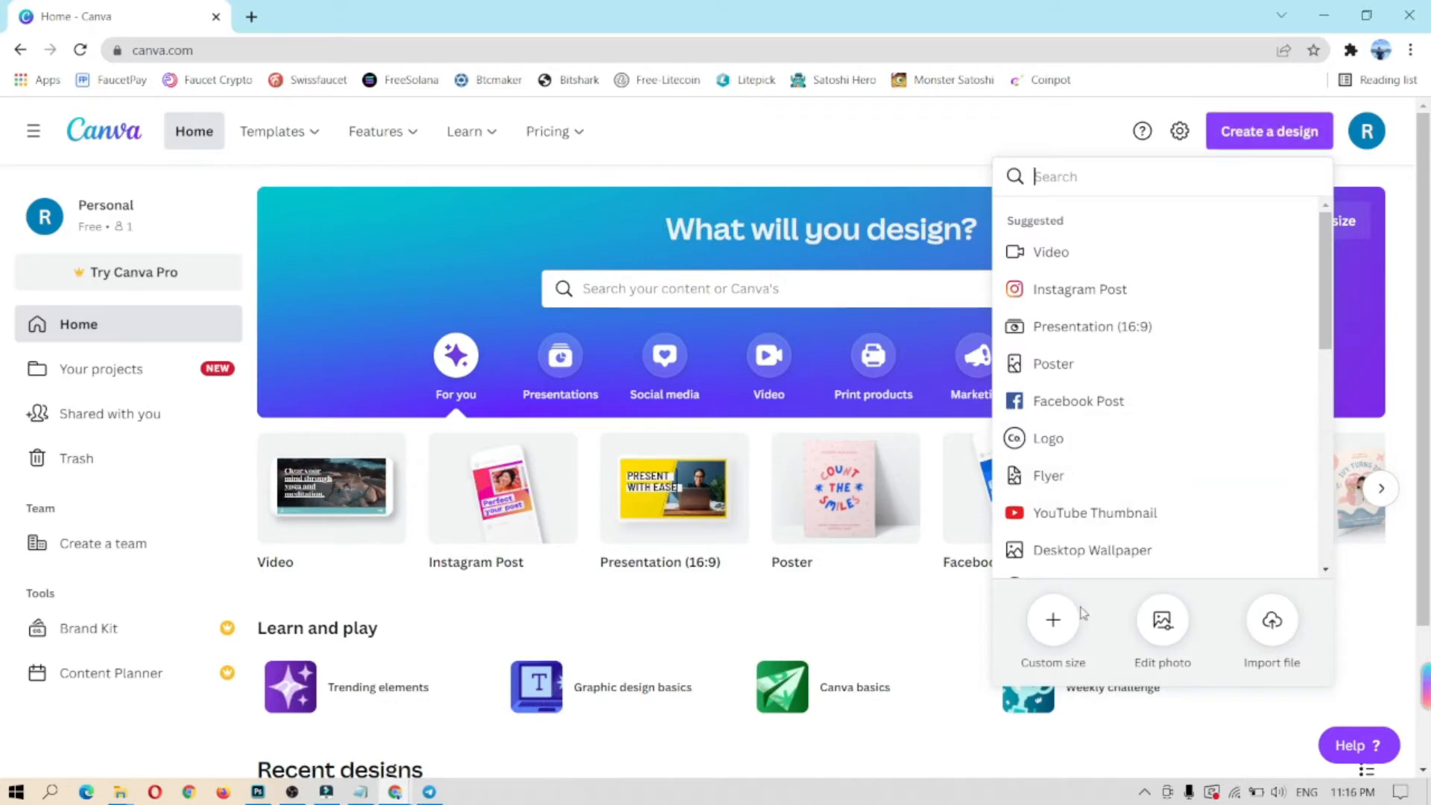
left_click(1042, 629)
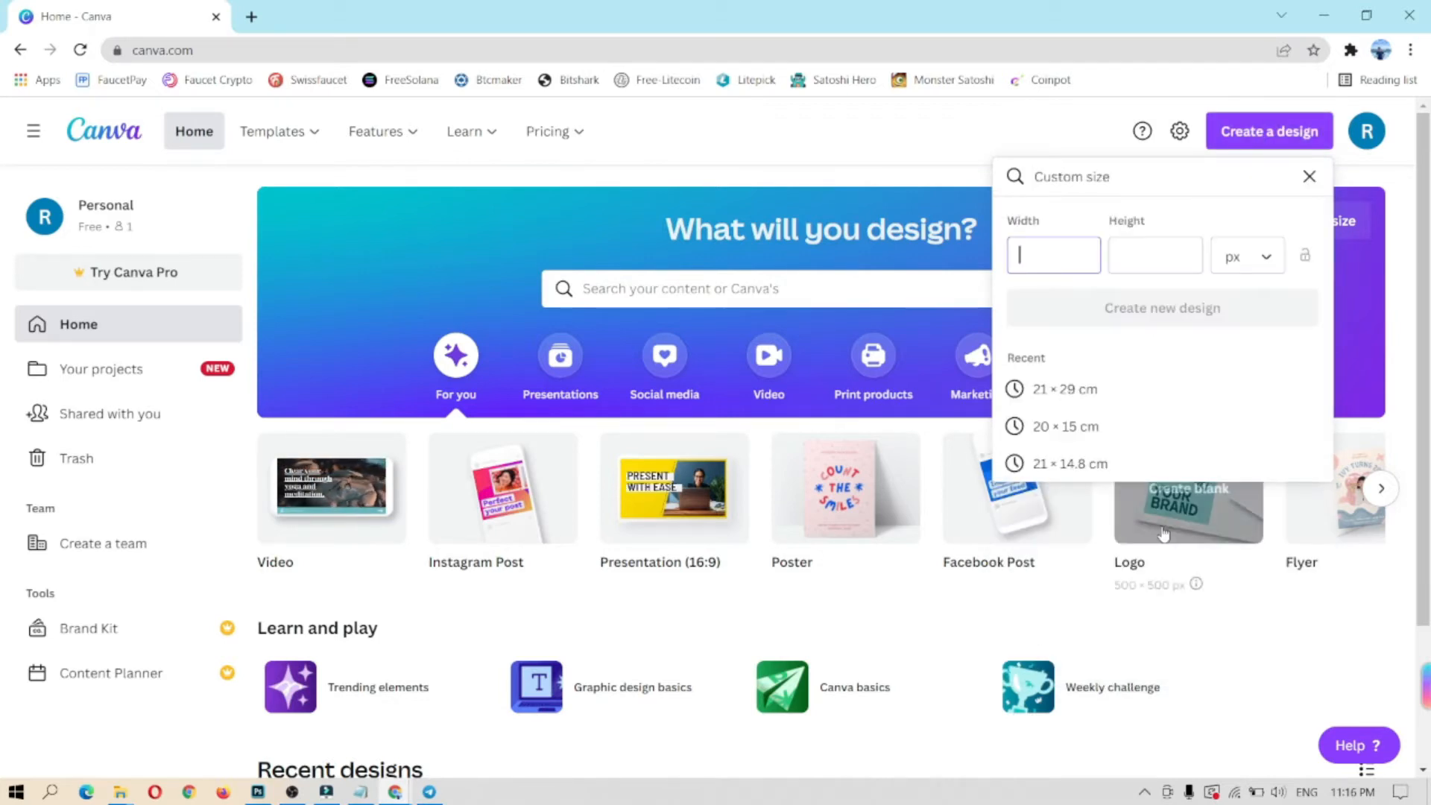
left_click(1267, 258)
left_click(1245, 368)
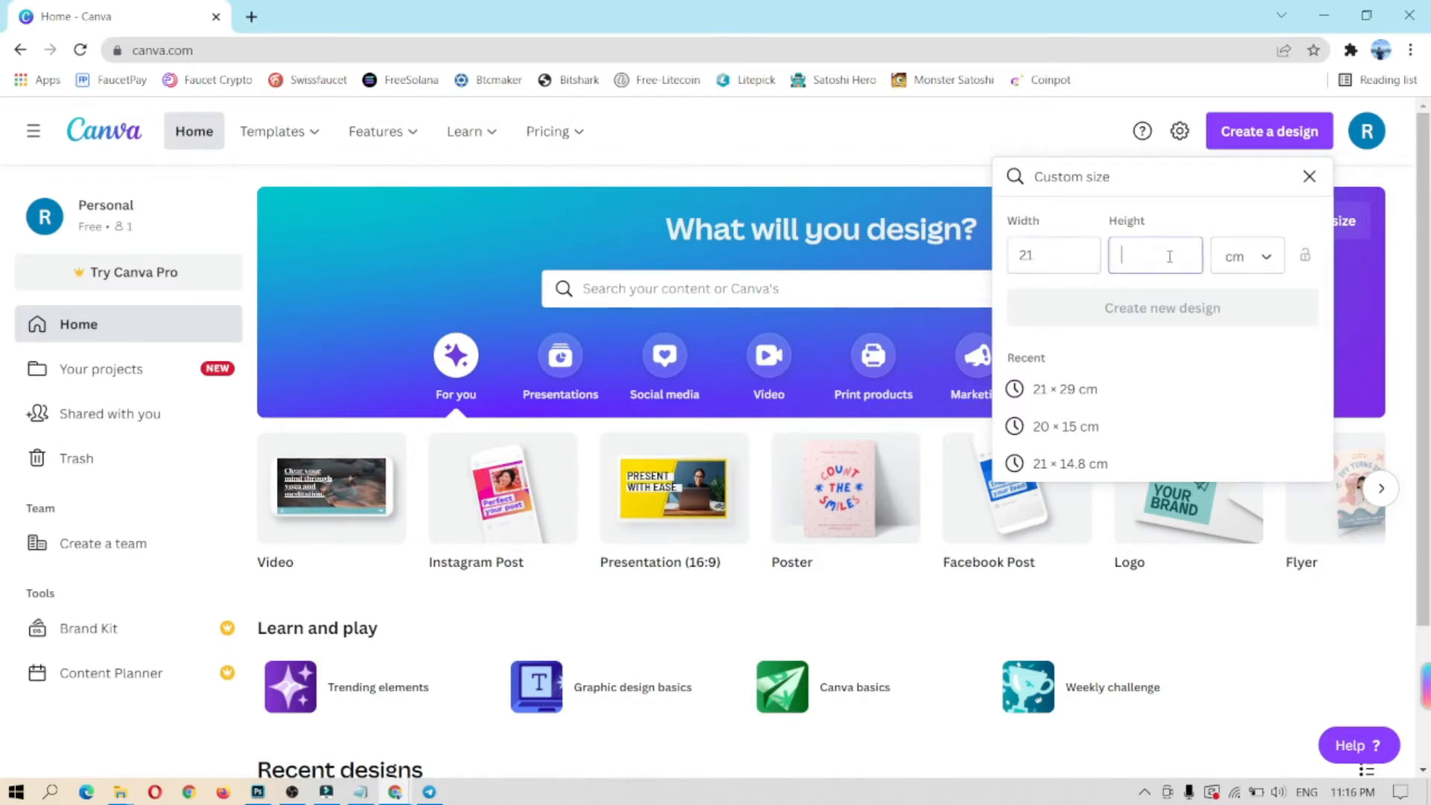
type("29")
left_click(1165, 317)
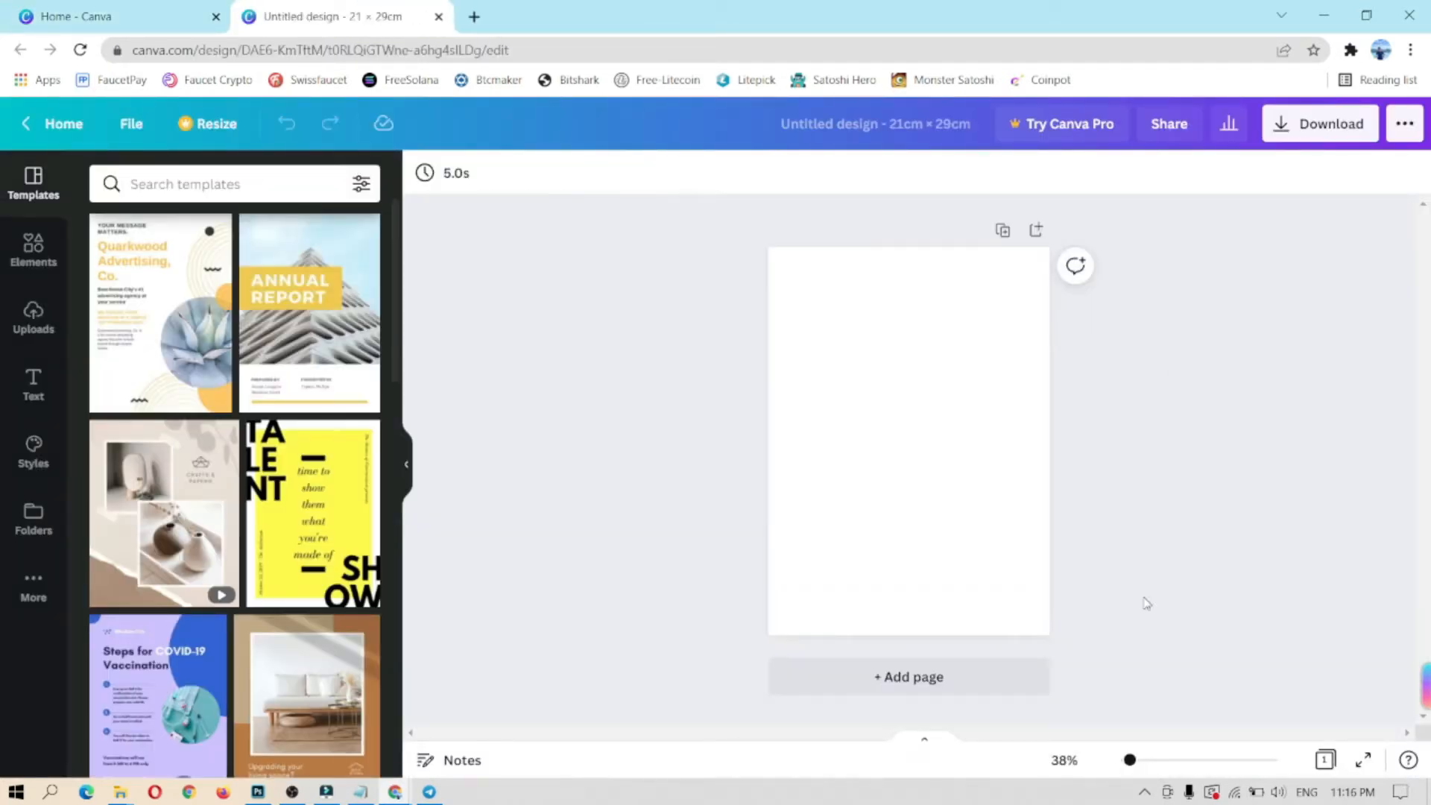
Step: Zoom the page to 50% and search Elements for 'background wood'
left_click(1065, 760)
left_click(1052, 550)
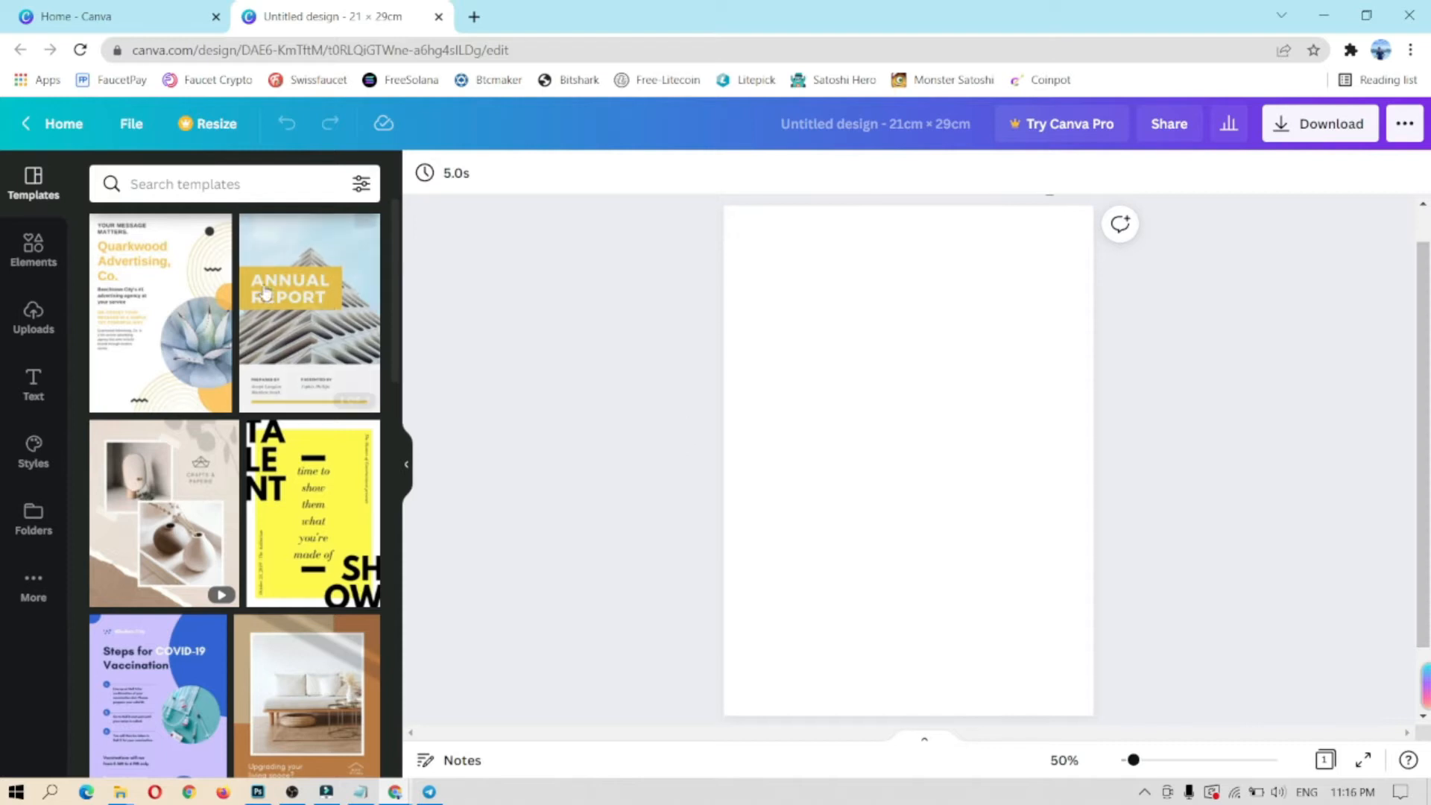
left_click(32, 251)
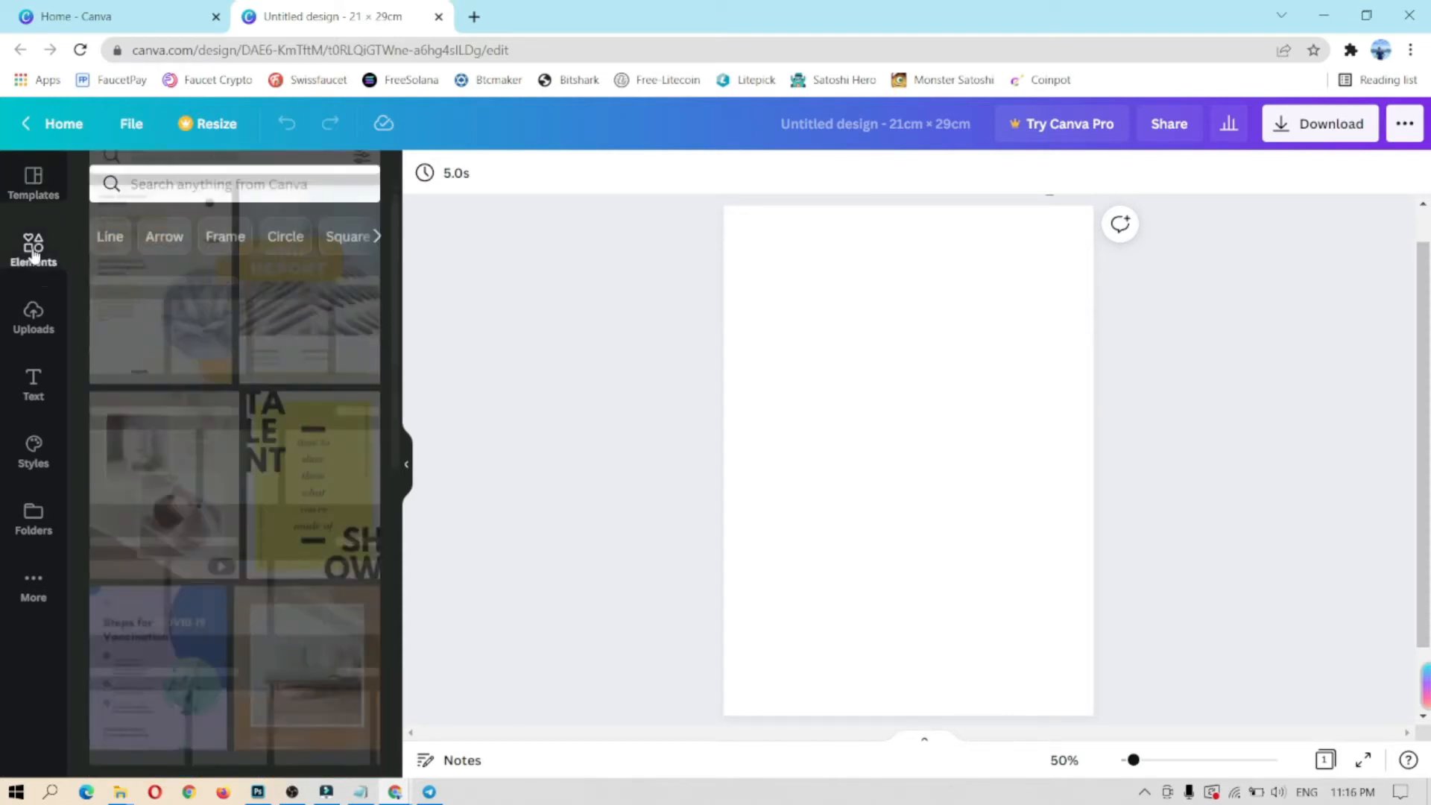
left_click(194, 184)
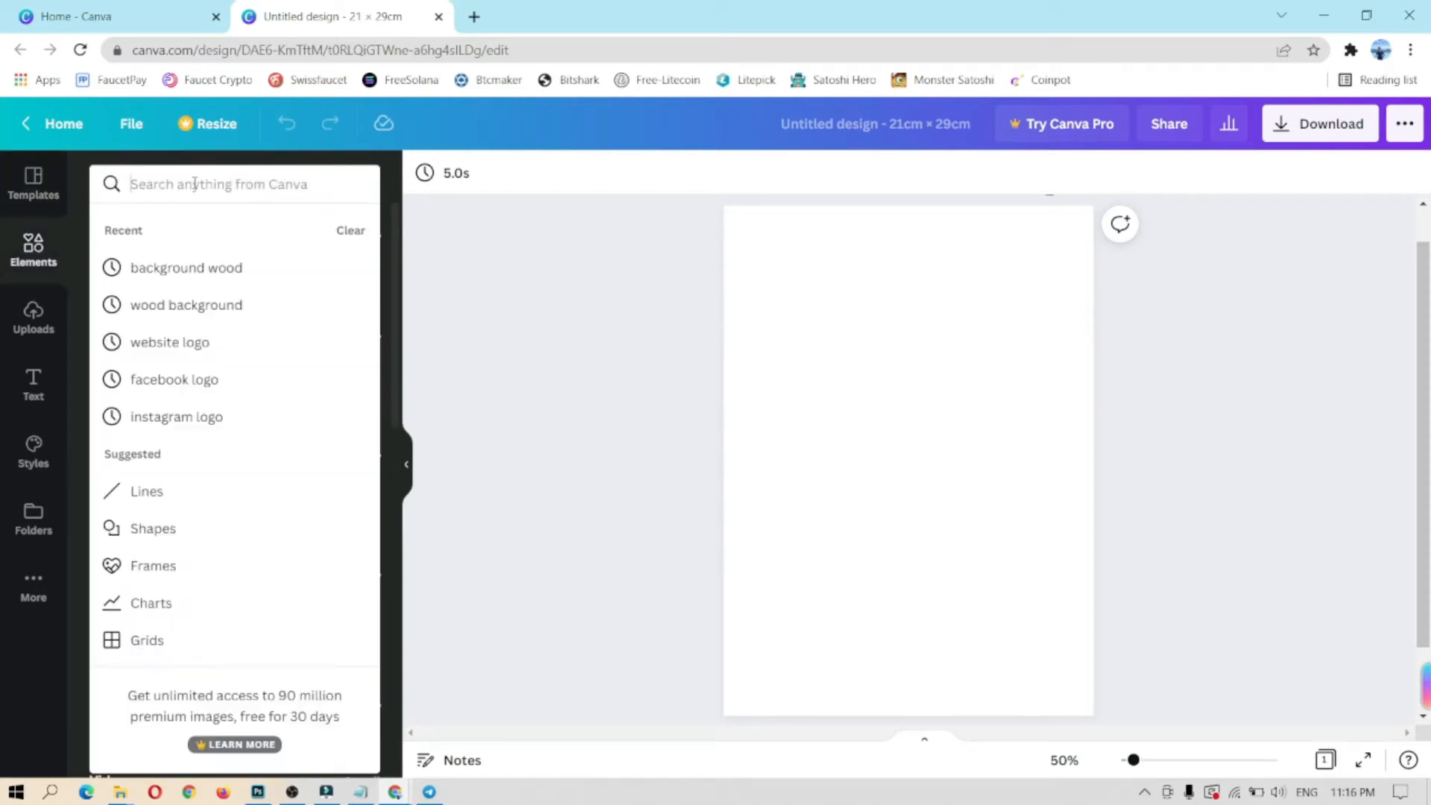
type("bac")
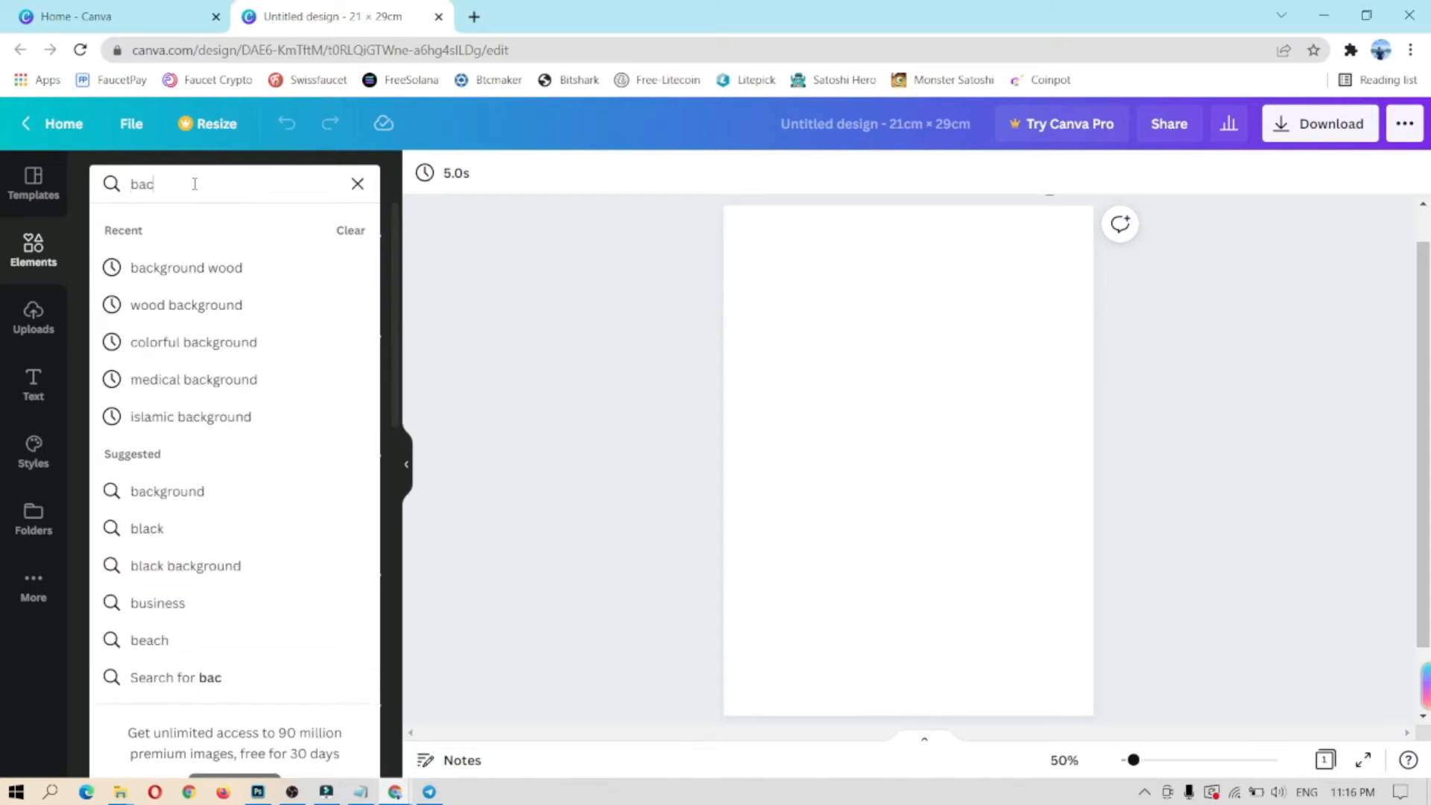
type("kground")
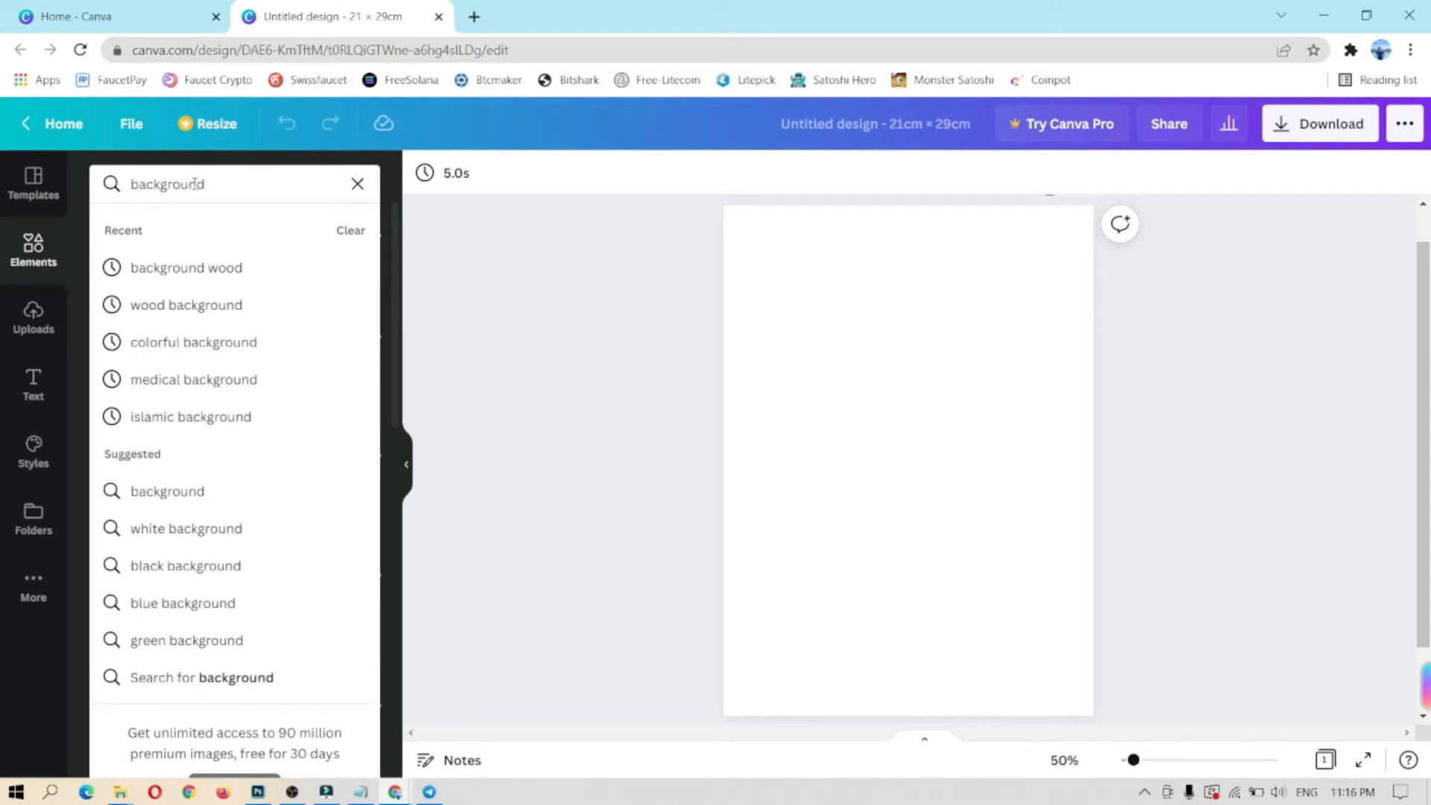
type(" wood")
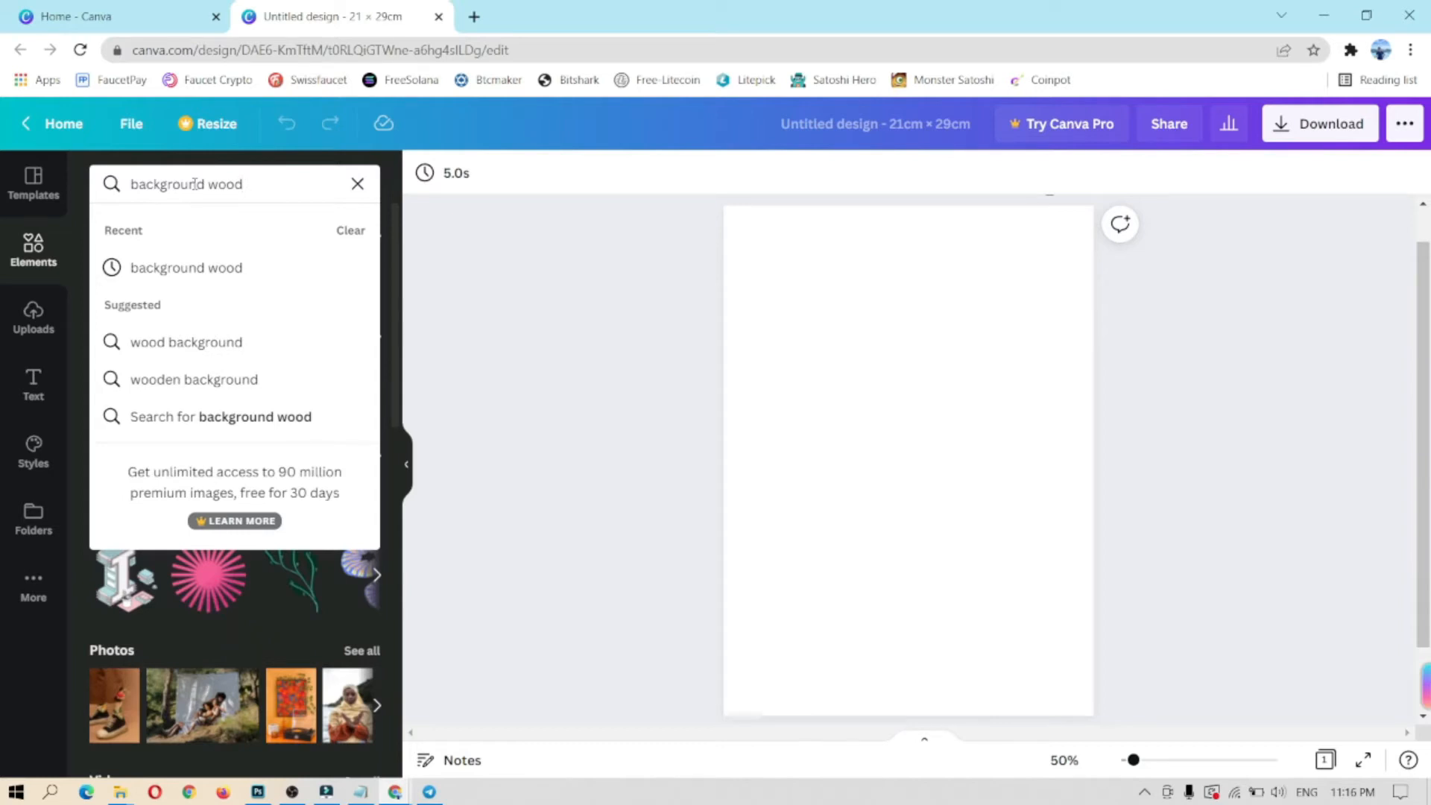
left_click(182, 267)
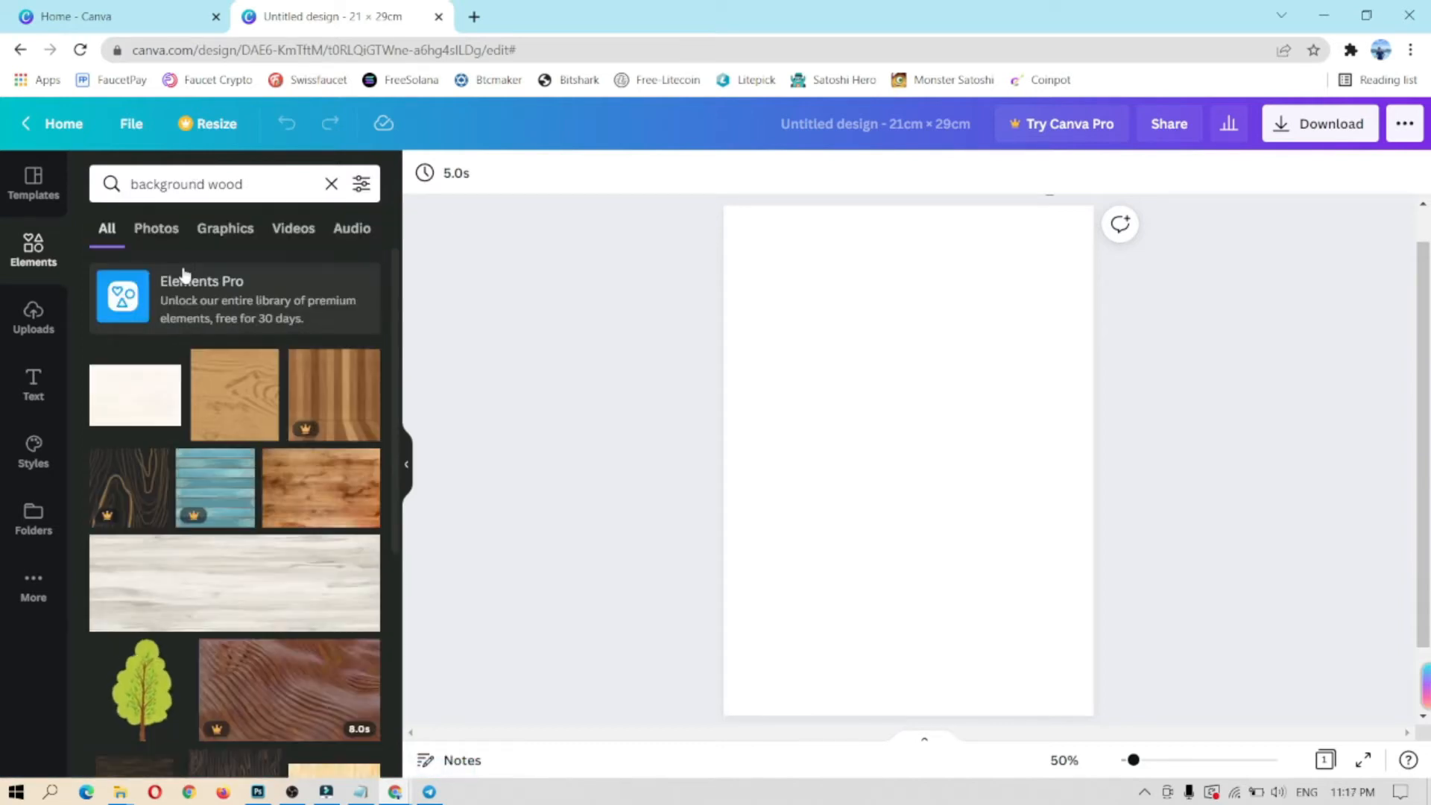
Step: Add the whitewashed wood image, rotate it 90° and stretch it over the whole page
scroll(304, 373, "down", 10)
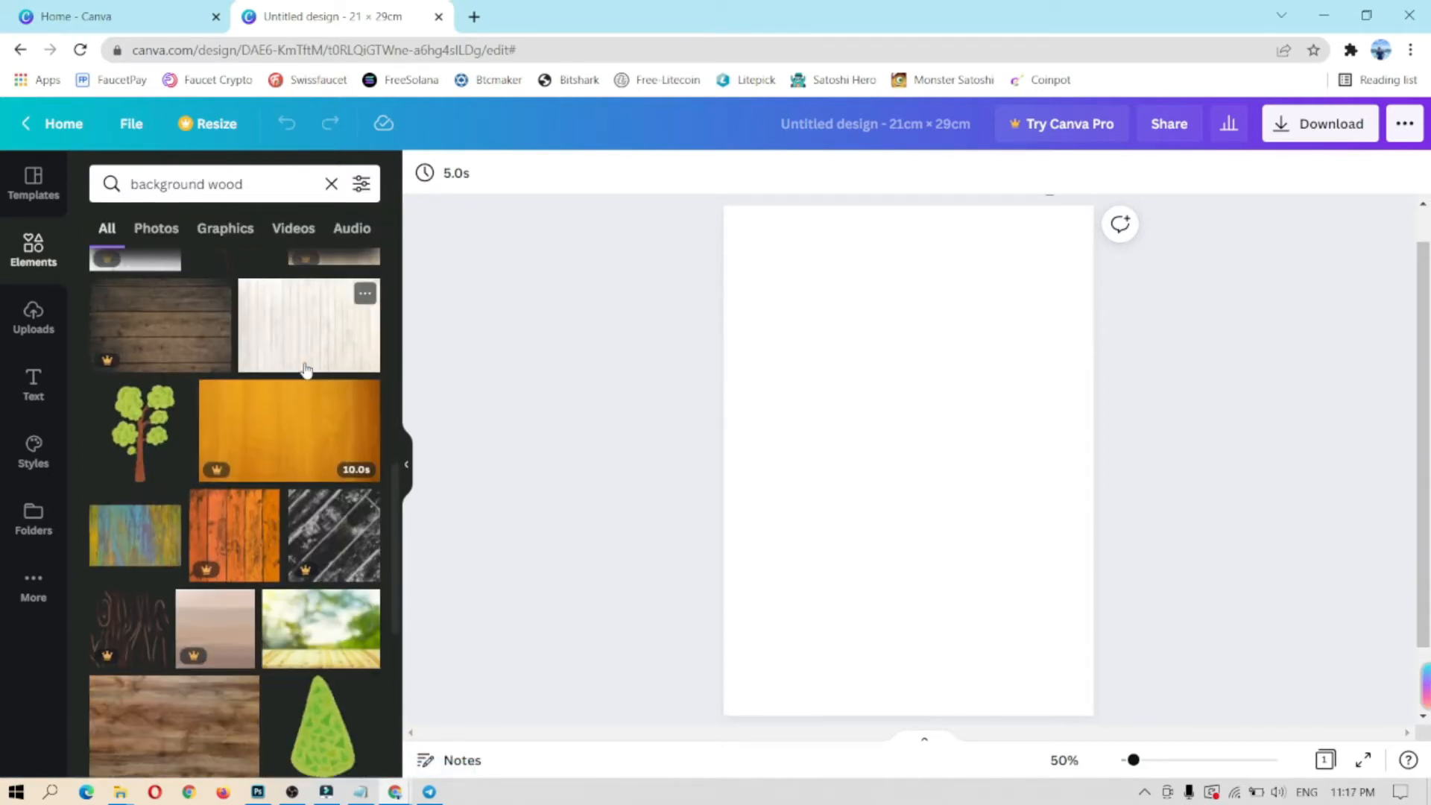
scroll(306, 369, "down", 10)
scroll(298, 388, "down", 10)
scroll(270, 442, "down", 10)
scroll(270, 441, "down", 10)
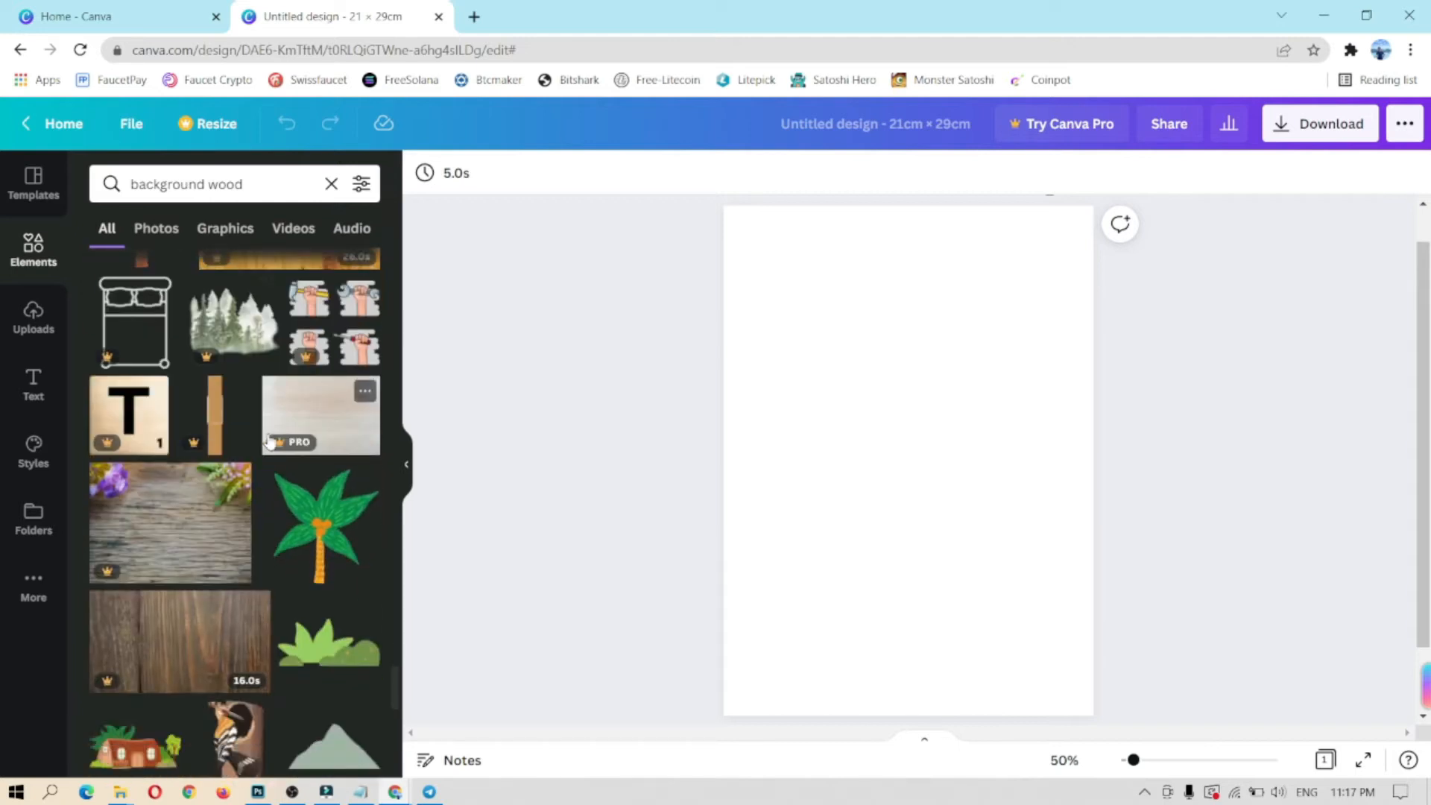
scroll(270, 441, "up", 5)
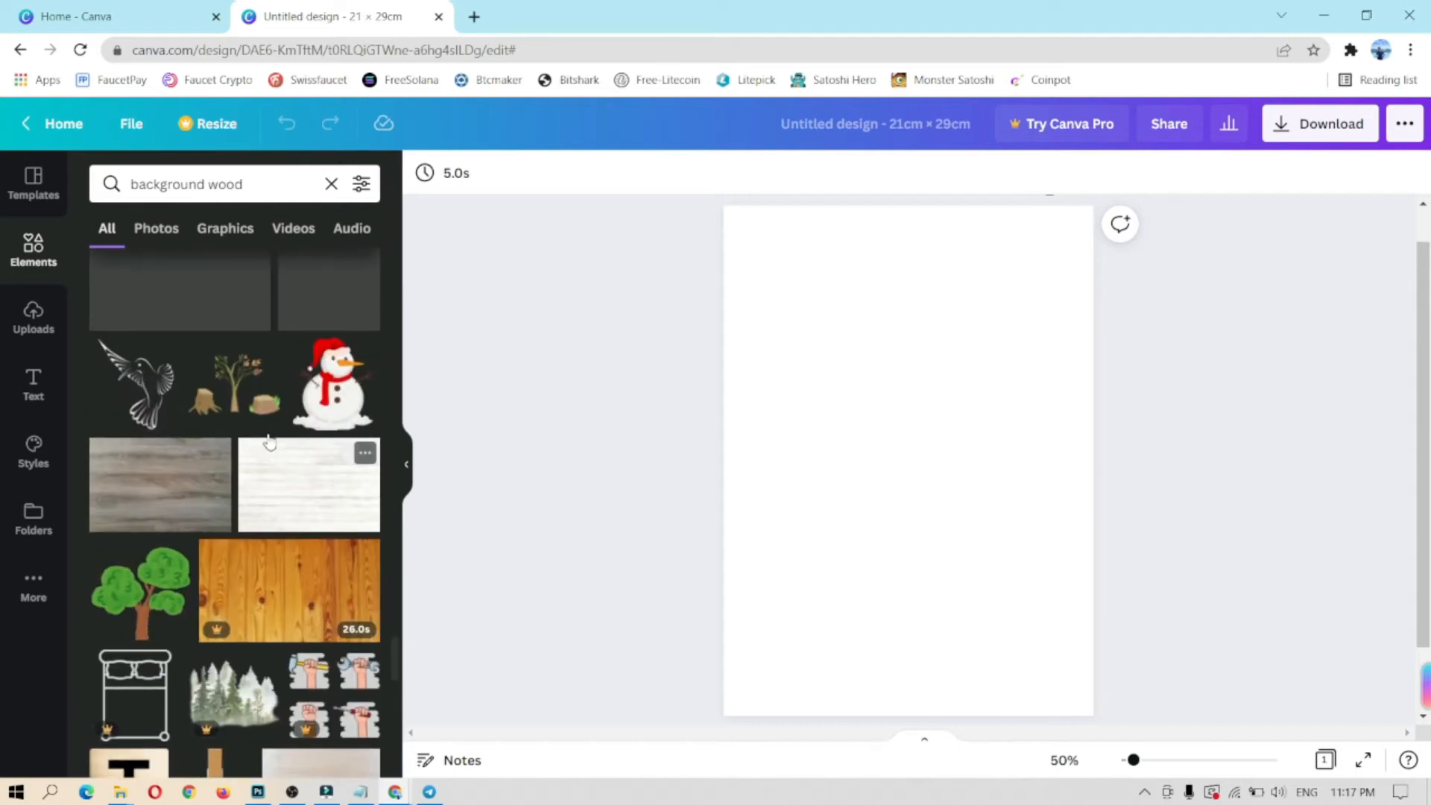
left_click(295, 505)
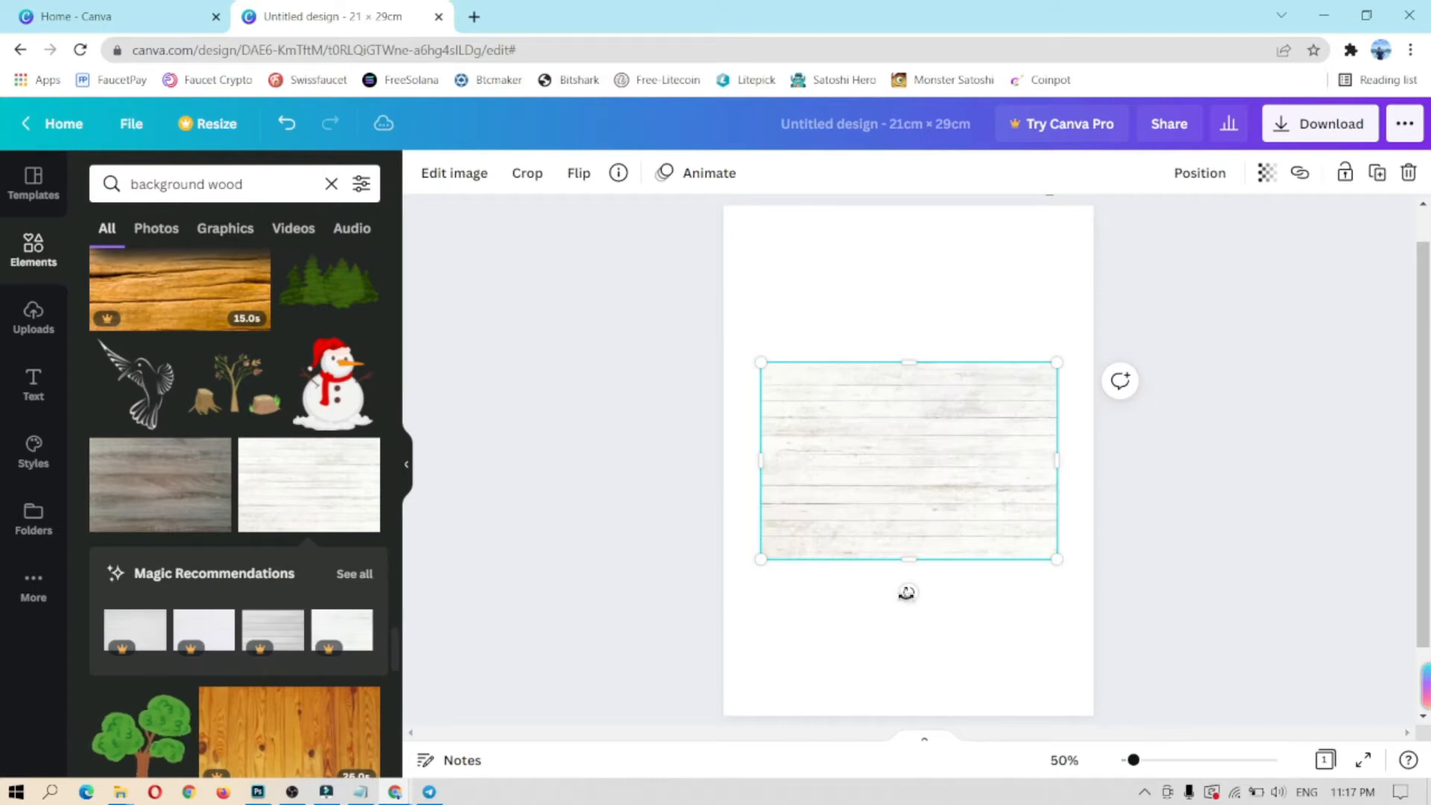
left_click_drag(942, 457, 926, 339)
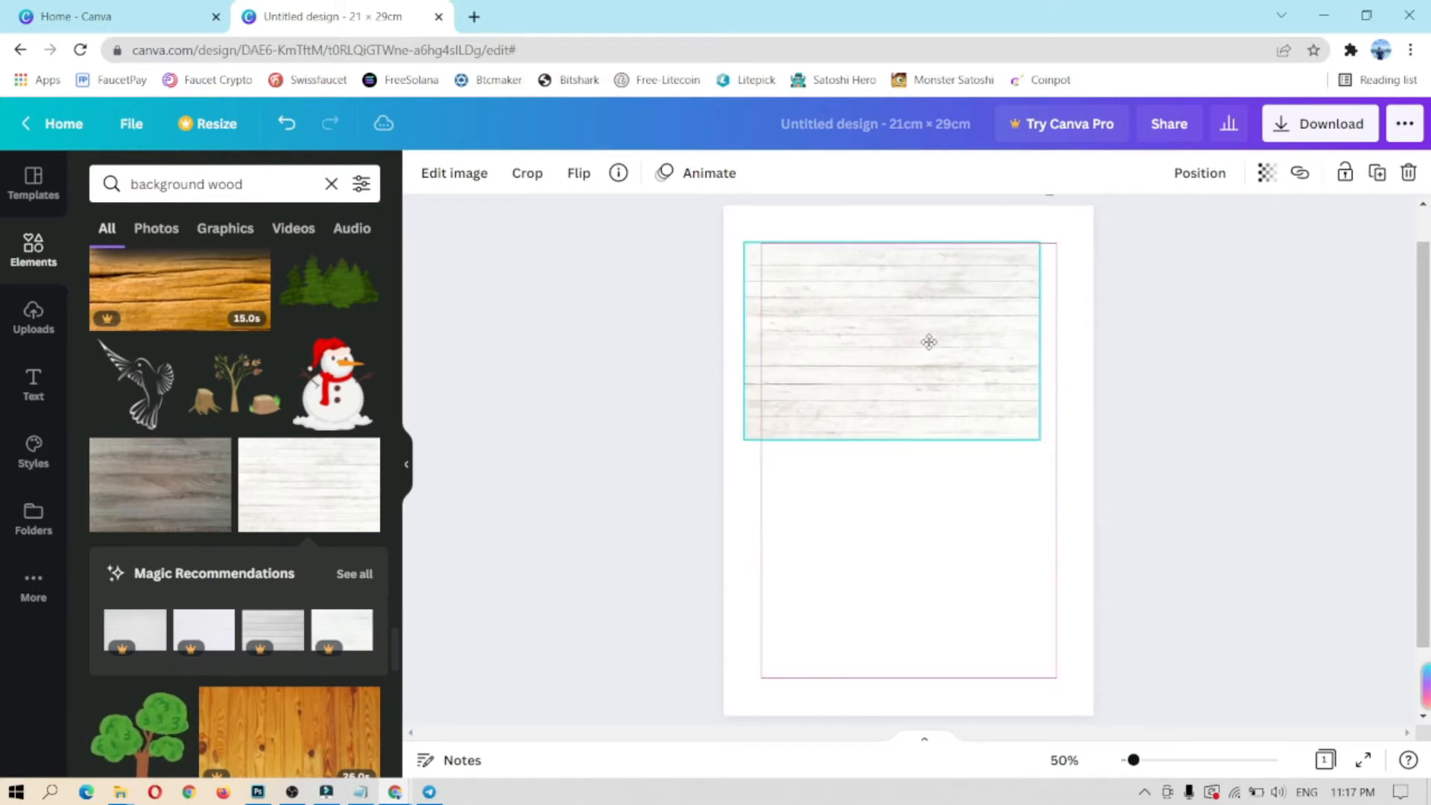
left_click_drag(889, 472, 844, 365)
left_click_drag(923, 503, 1099, 693)
left_click_drag(1061, 463, 1087, 461)
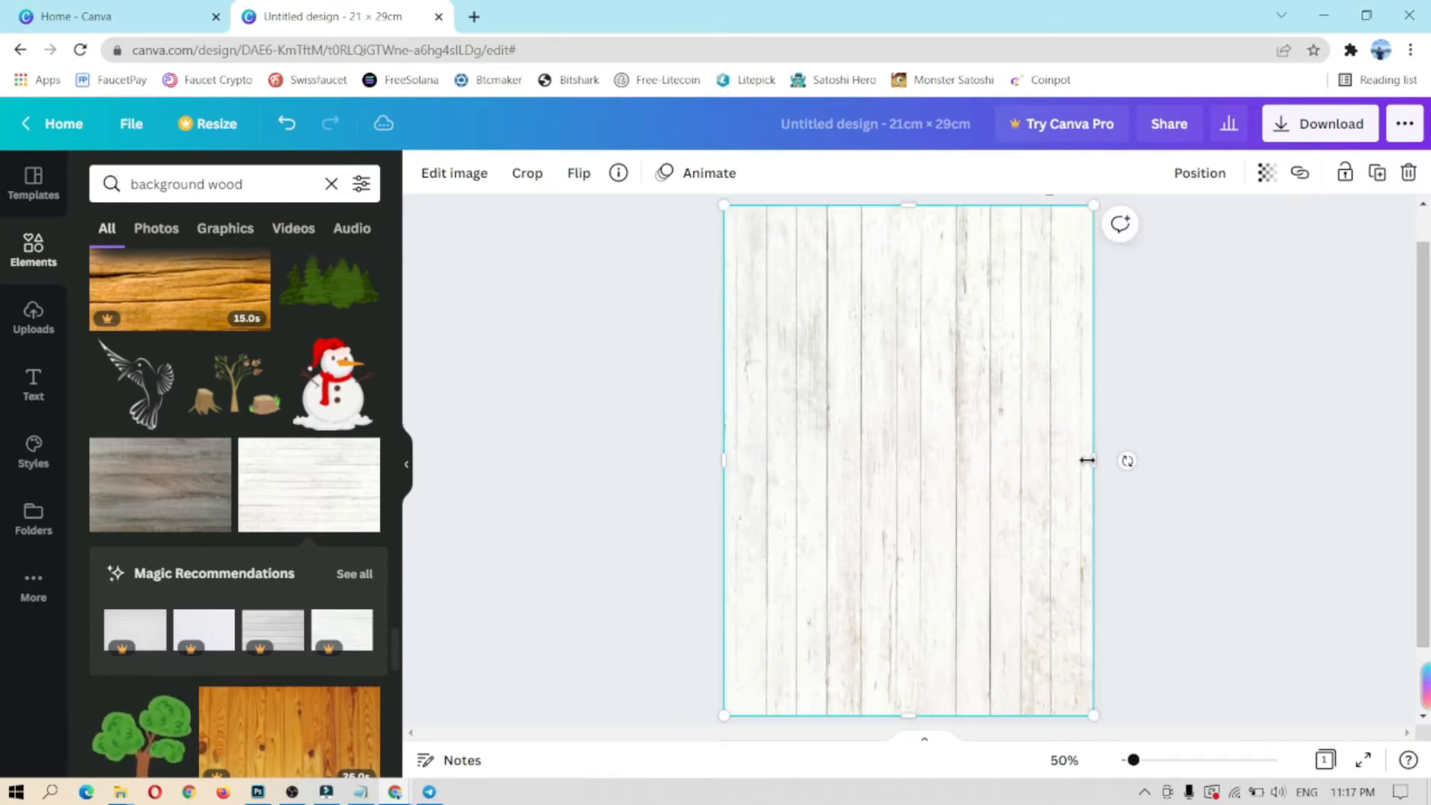
left_click(640, 462)
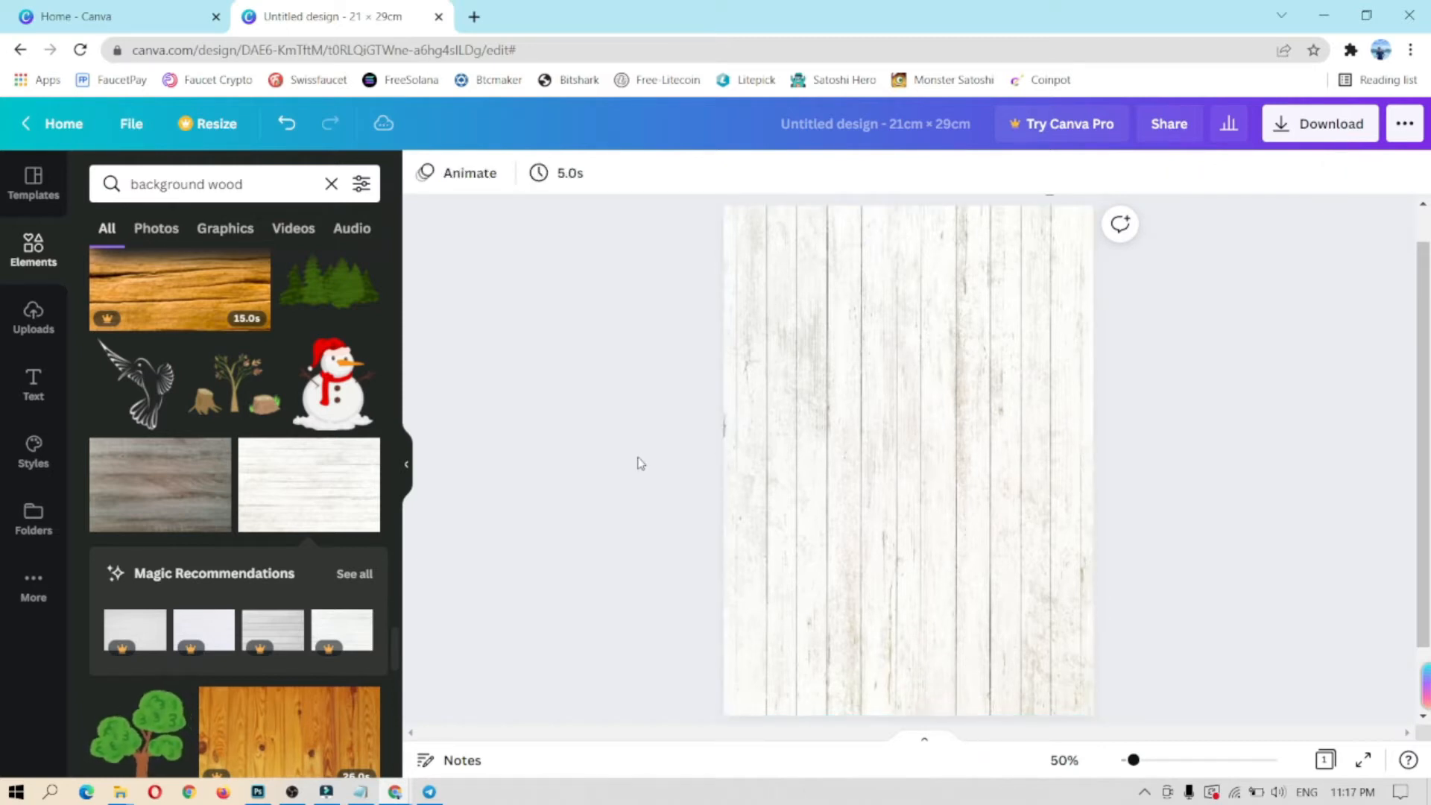
Step: Search Elements for 'flower' and browse the results
left_click(331, 184)
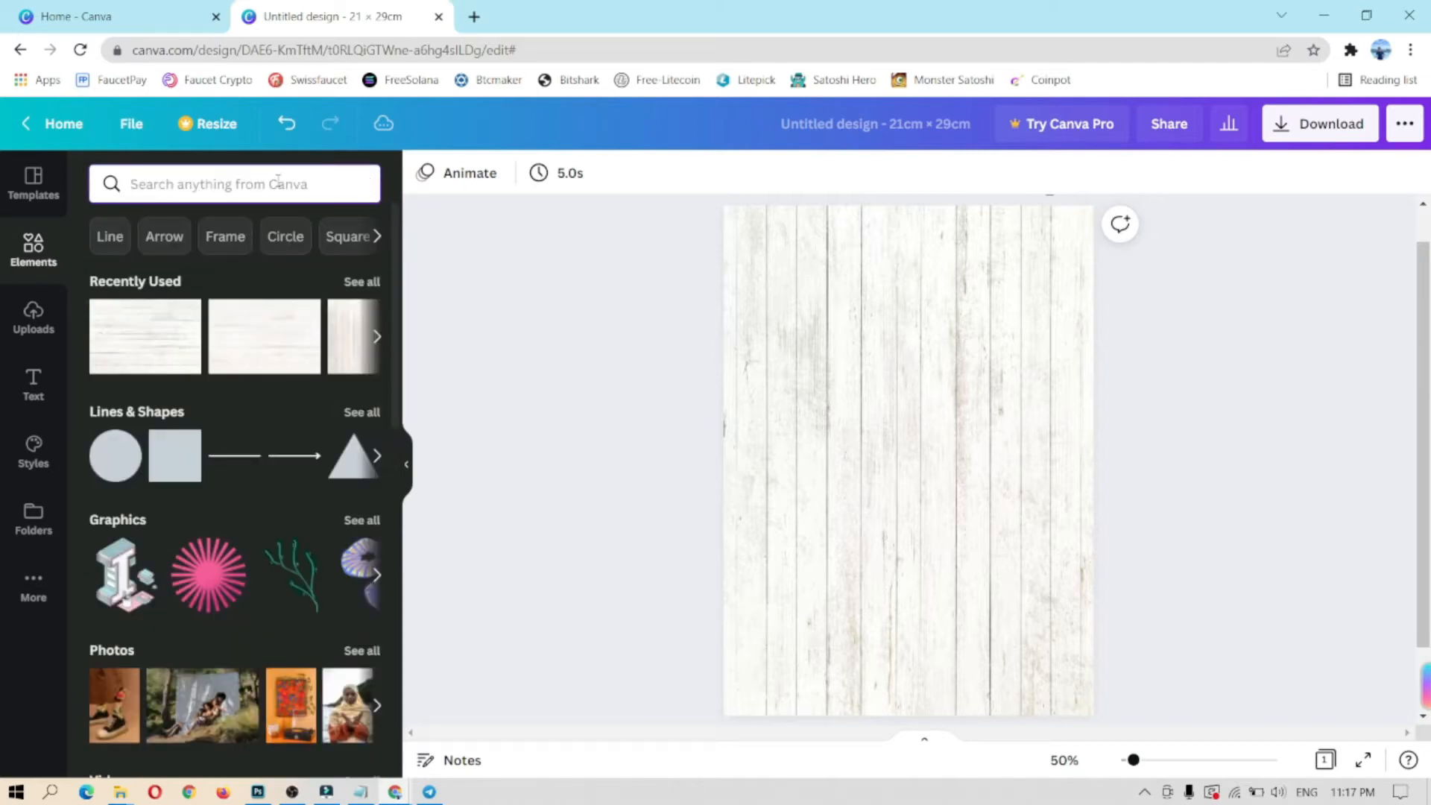
type("fl")
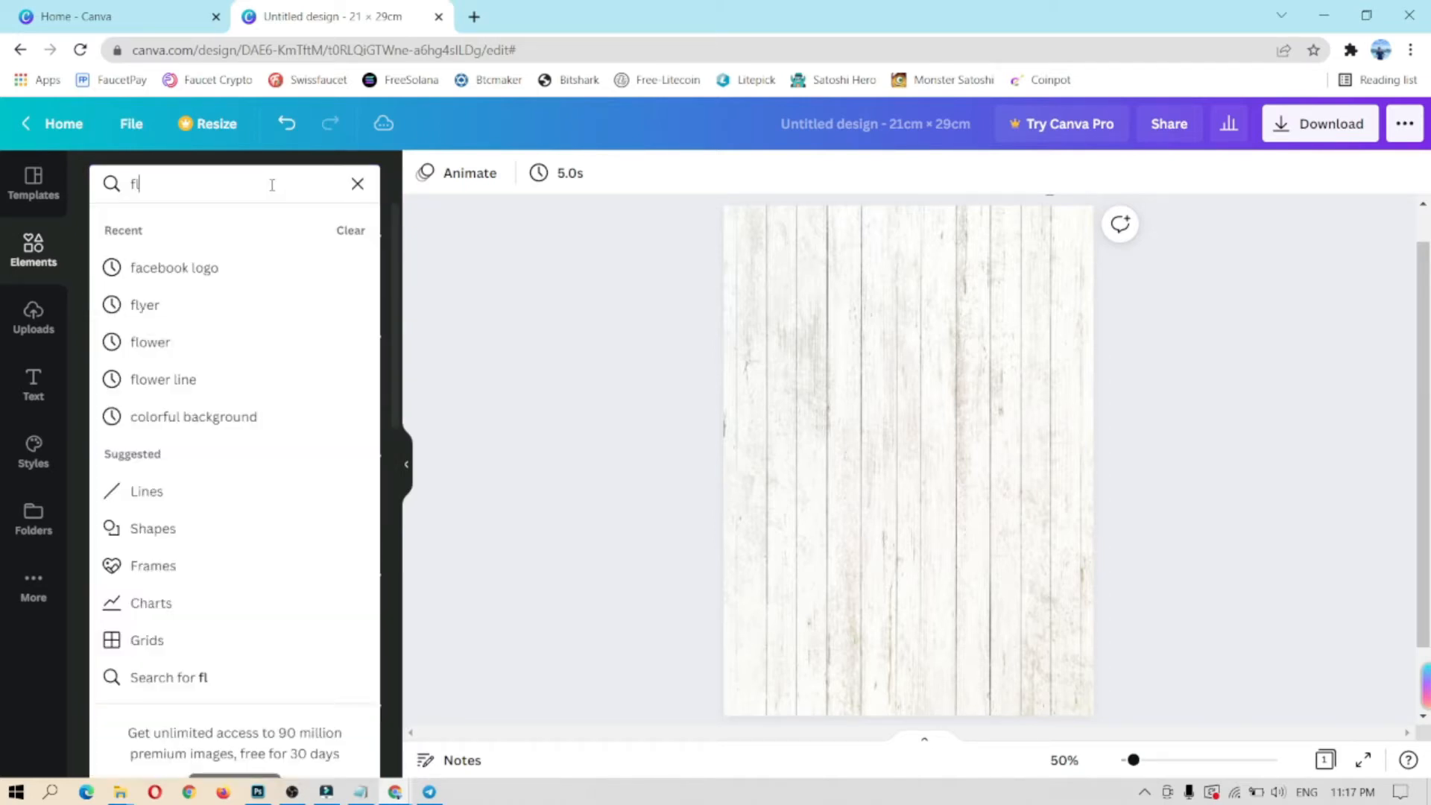
type("ower")
key("Return")
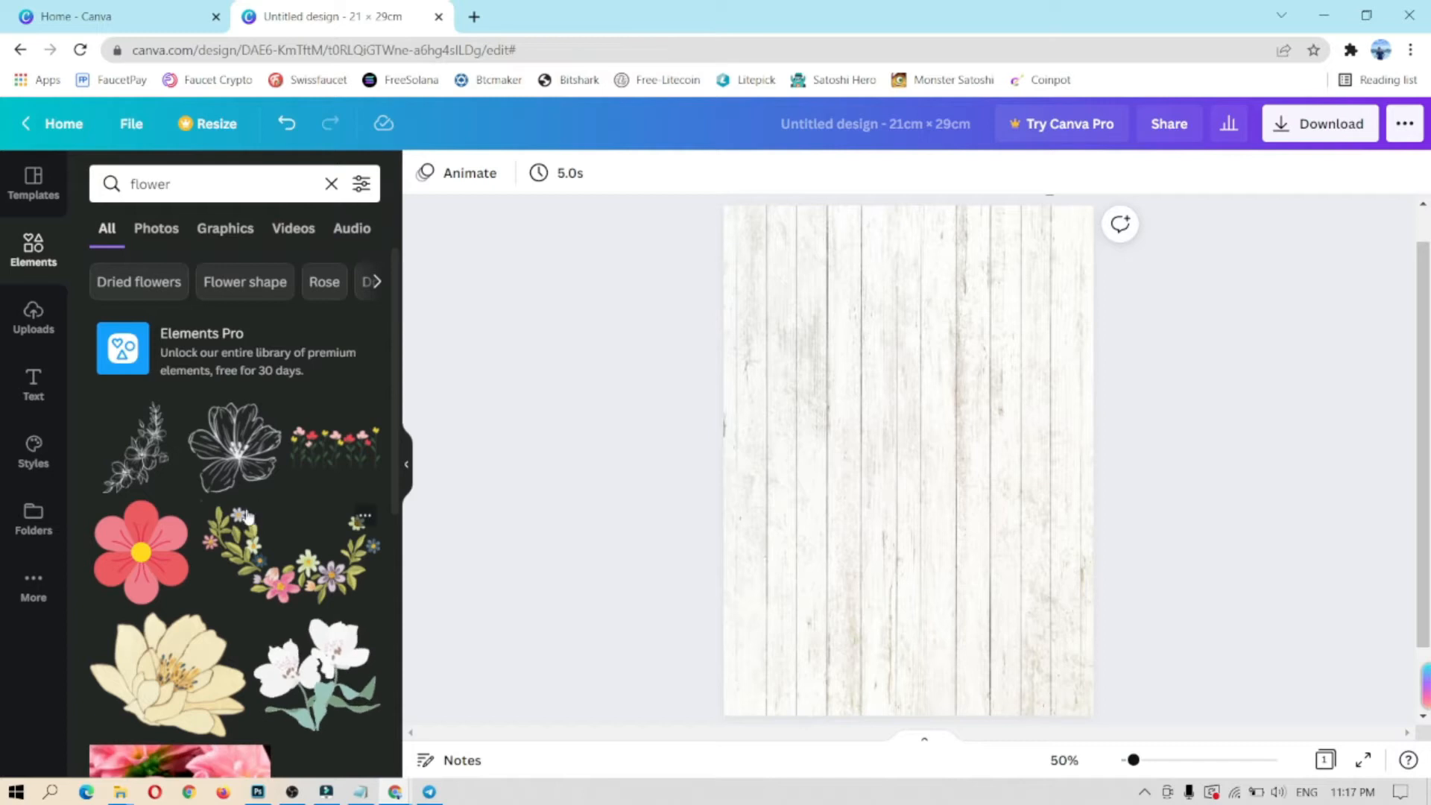
scroll(255, 513, "down", 4)
scroll(239, 516, "down", 2)
scroll(237, 519, "down", 3)
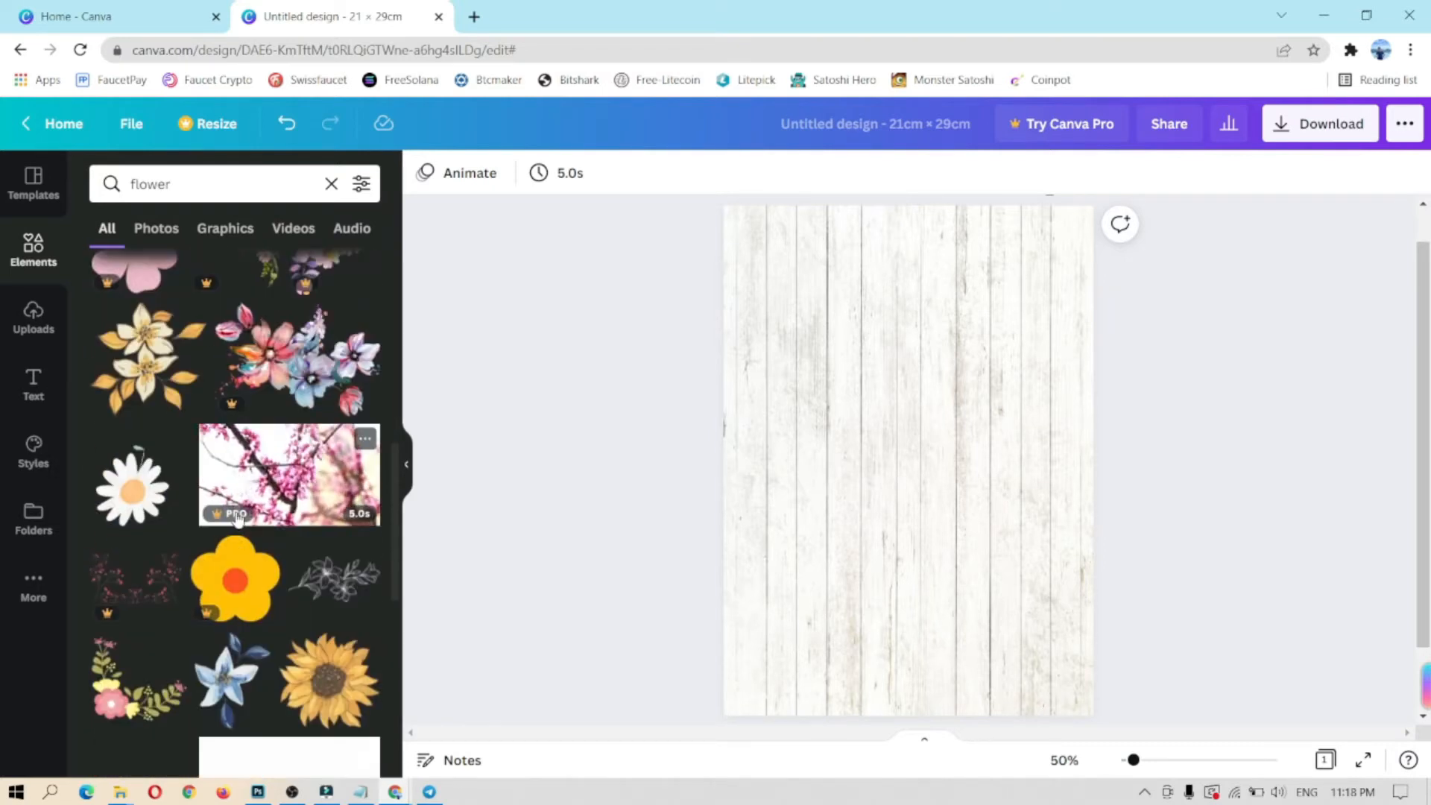
scroll(237, 520, "down", 3)
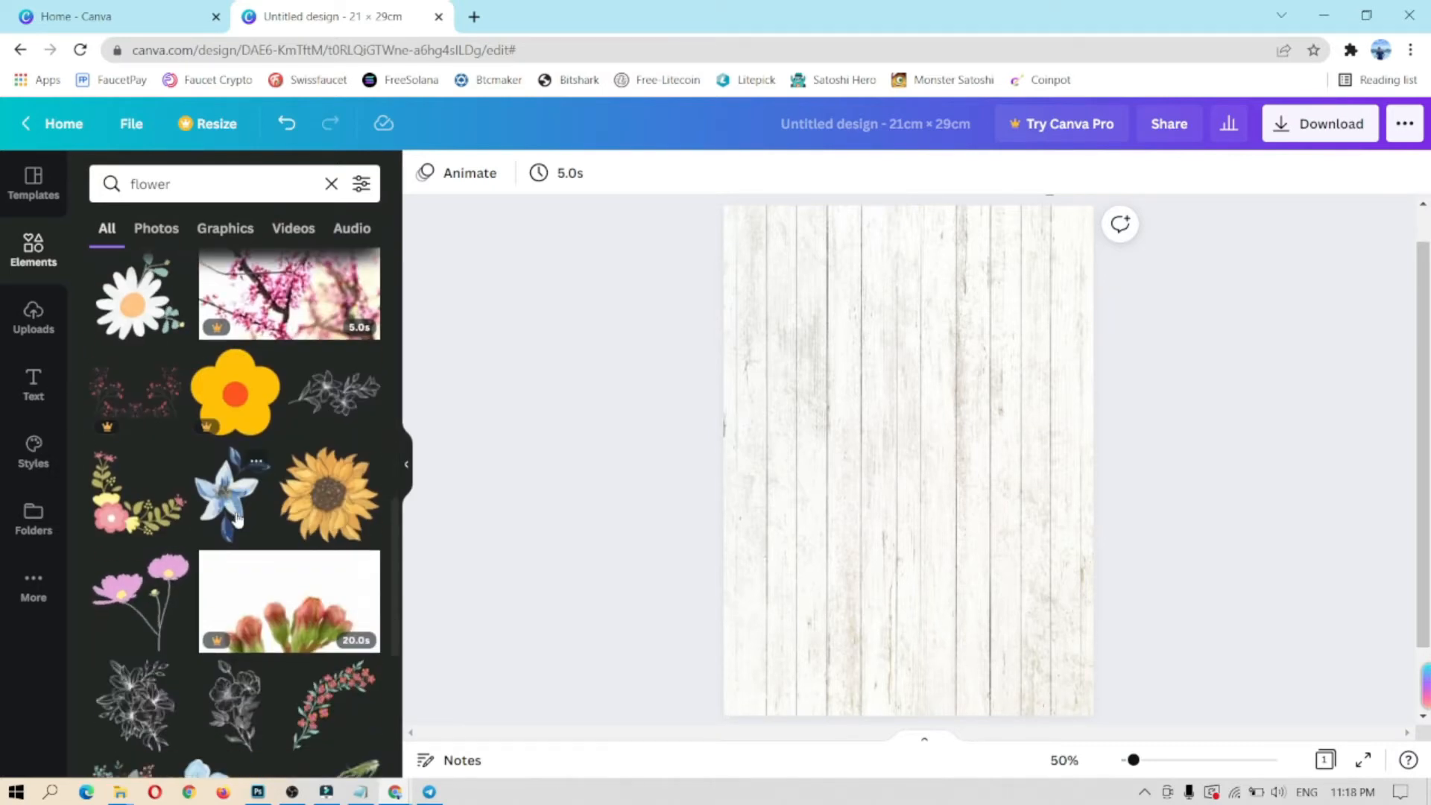
scroll(237, 519, "down", 9)
scroll(281, 569, "down", 4)
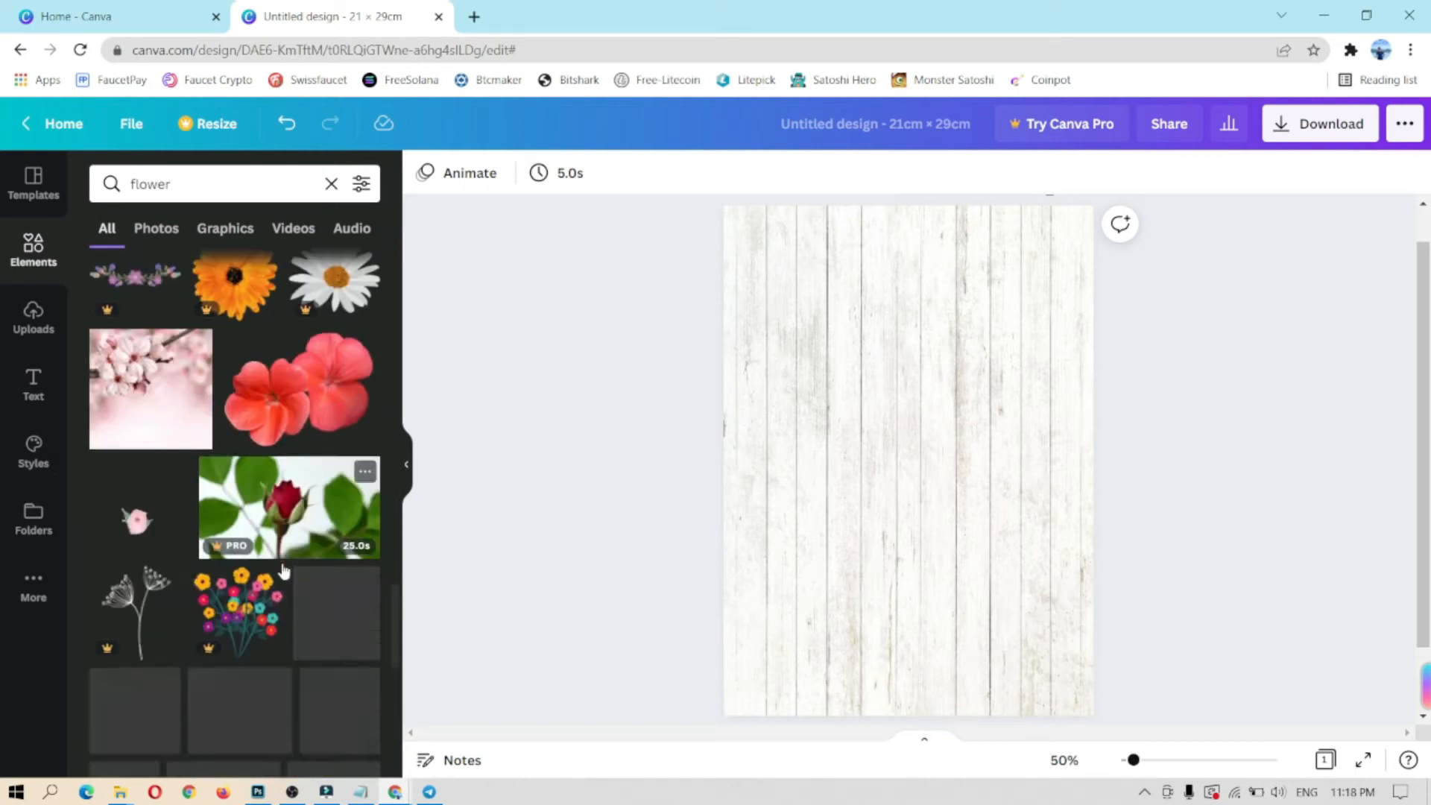
scroll(279, 562, "down", 6)
scroll(272, 570, "up", 20)
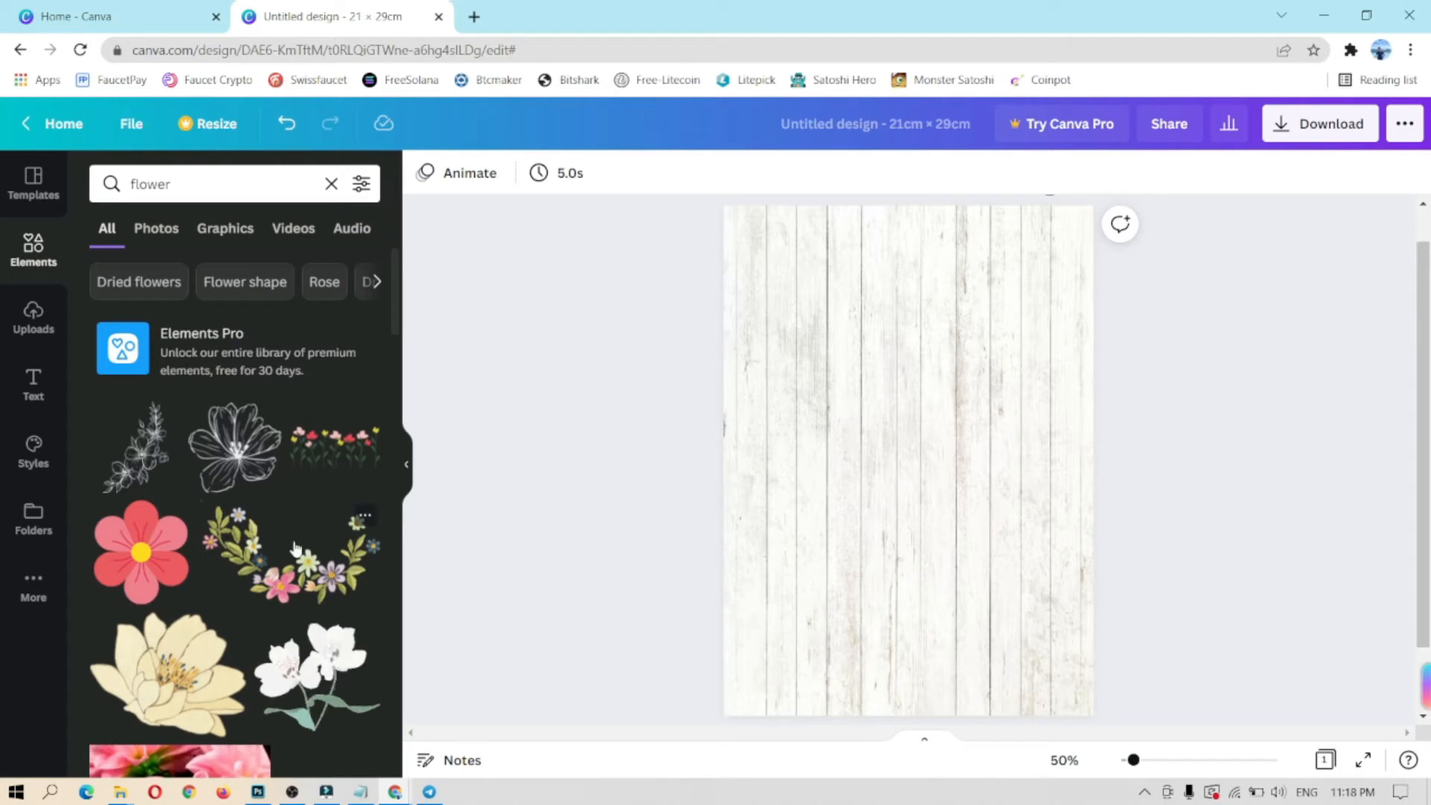
Step: Add the pink-and-purple flower garland and place it along the page's top edge
left_click(295, 550)
left_click_drag(962, 483, 951, 260)
left_click_drag(1008, 300, 995, 247)
left_click(993, 412)
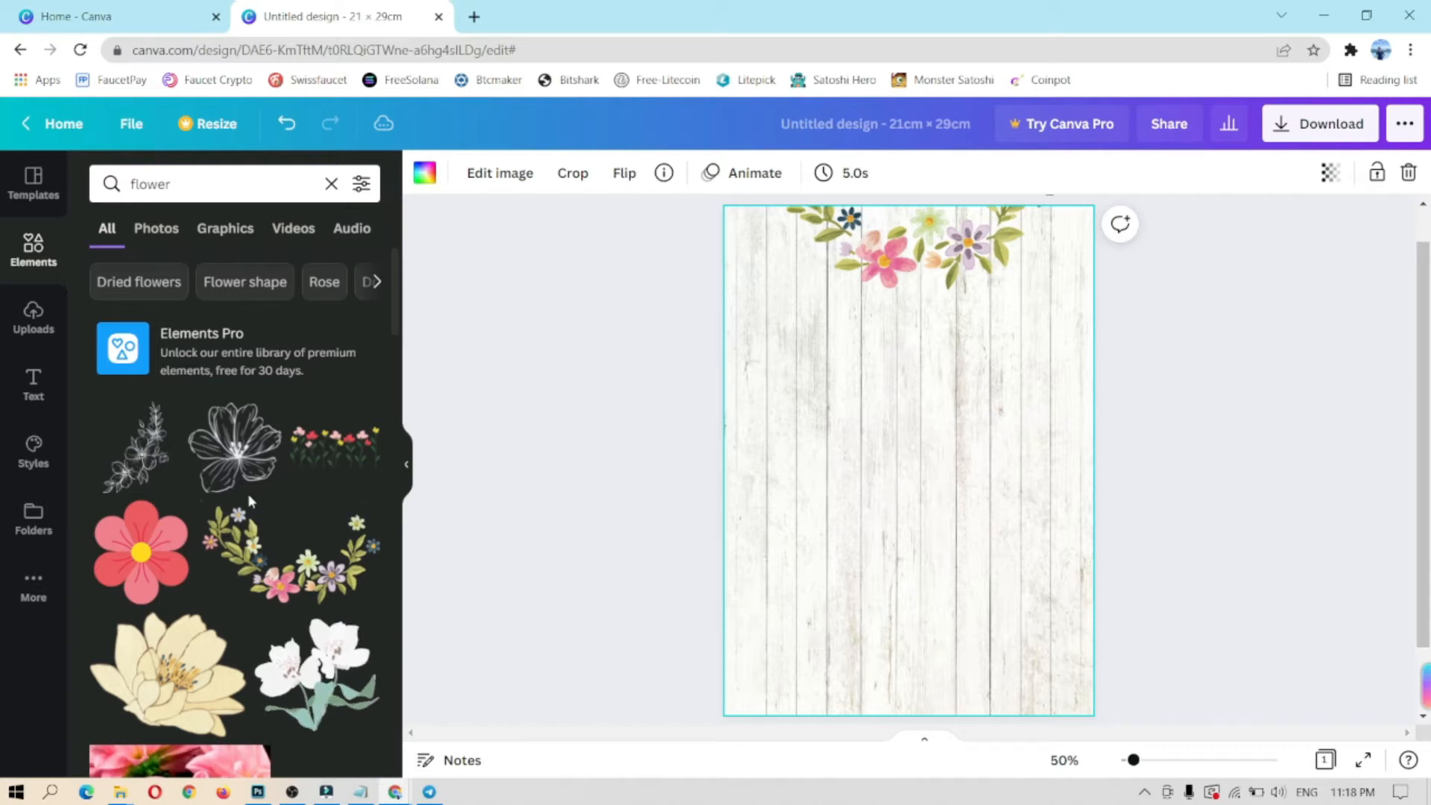
scroll(250, 500, "down", 6)
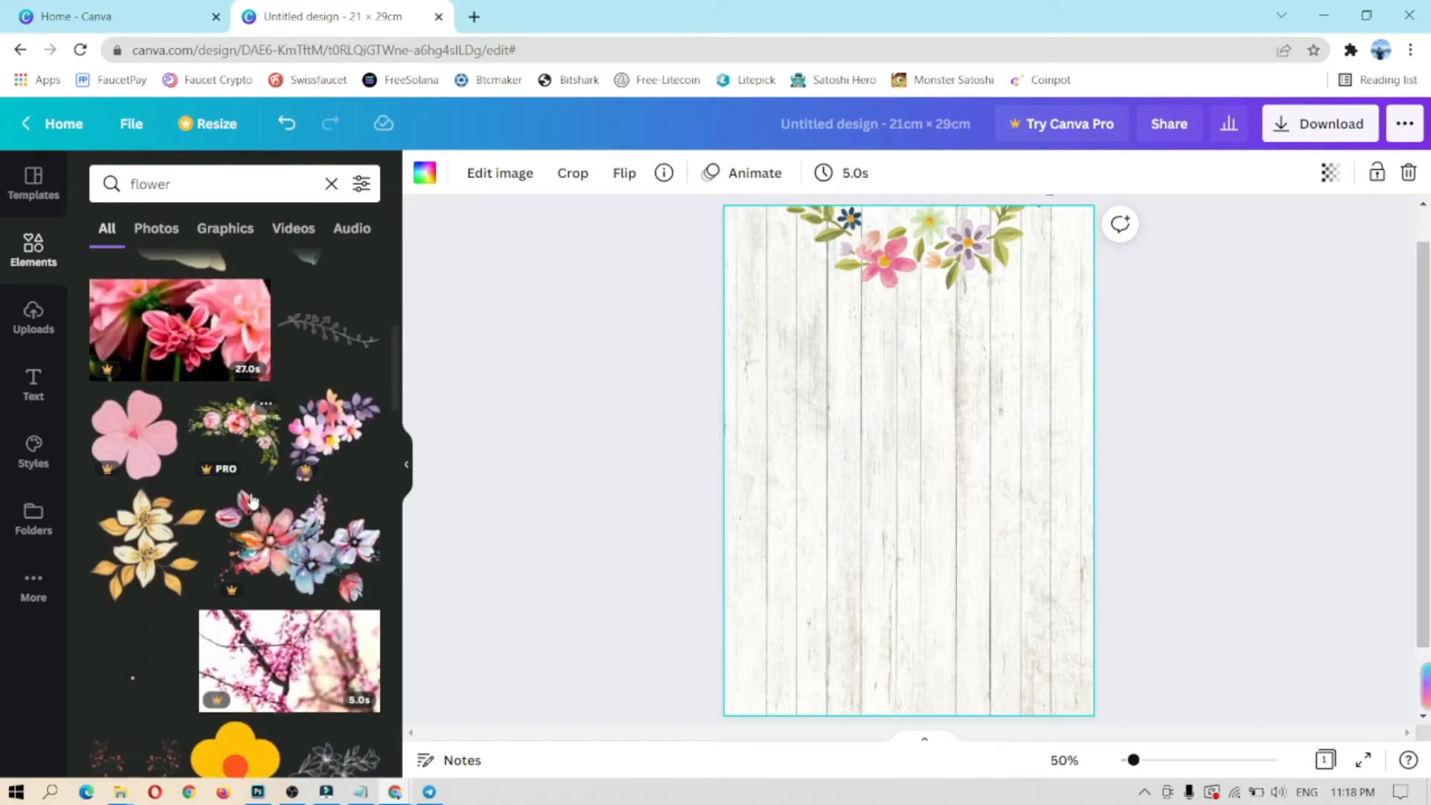
scroll(250, 501, "down", 5)
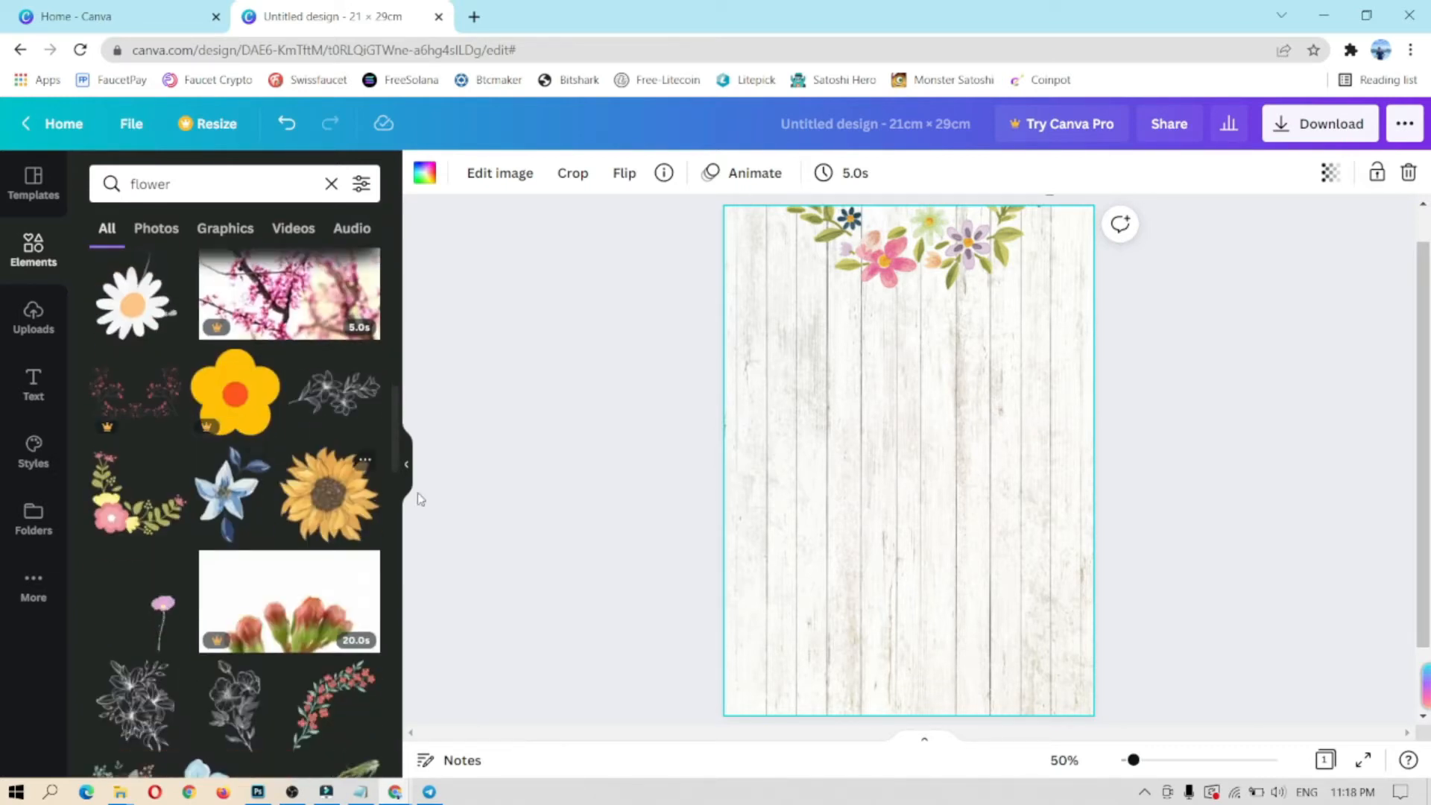
Step: Add a floral spray and shrink it into the bottom-left corner
left_click(138, 507)
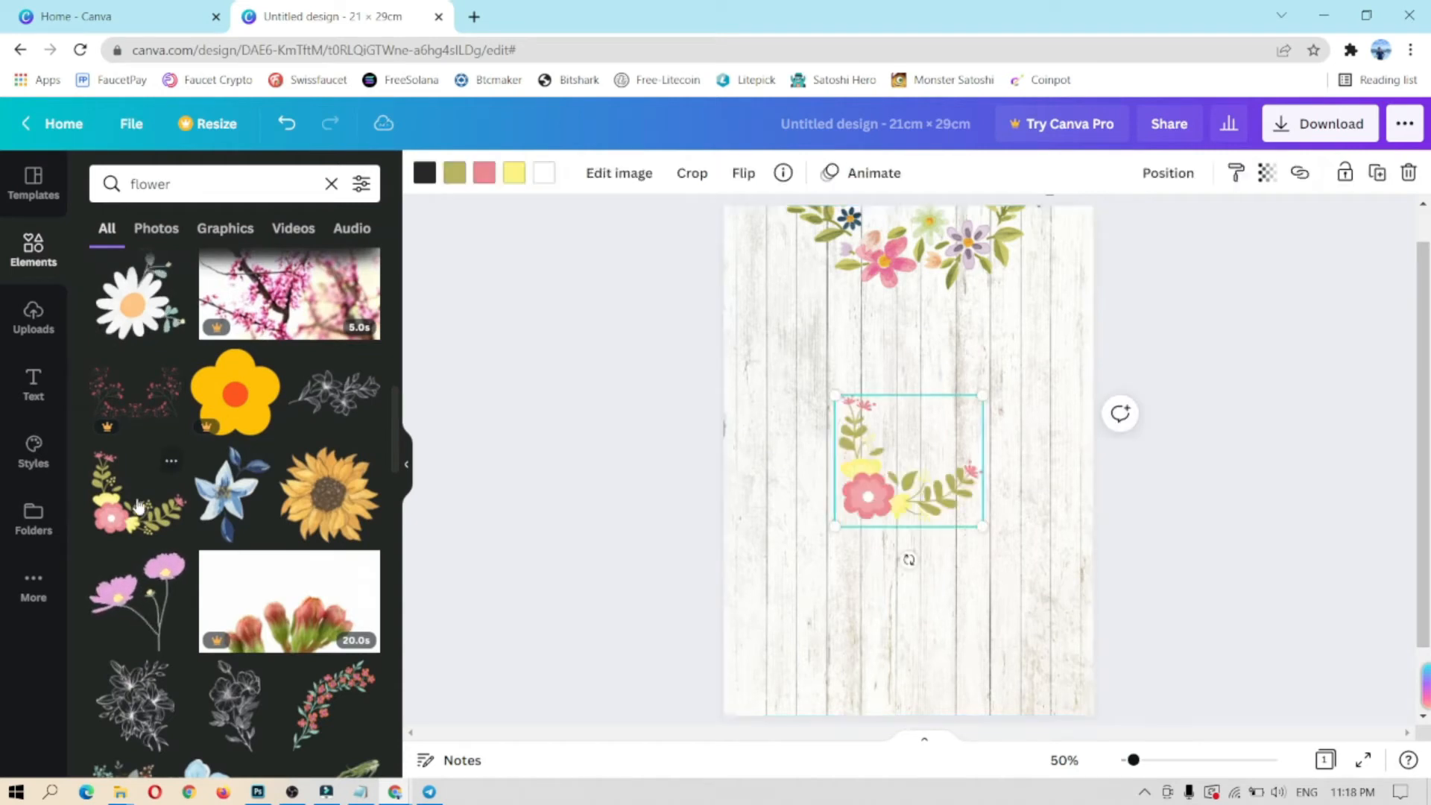
left_click_drag(907, 461, 797, 640)
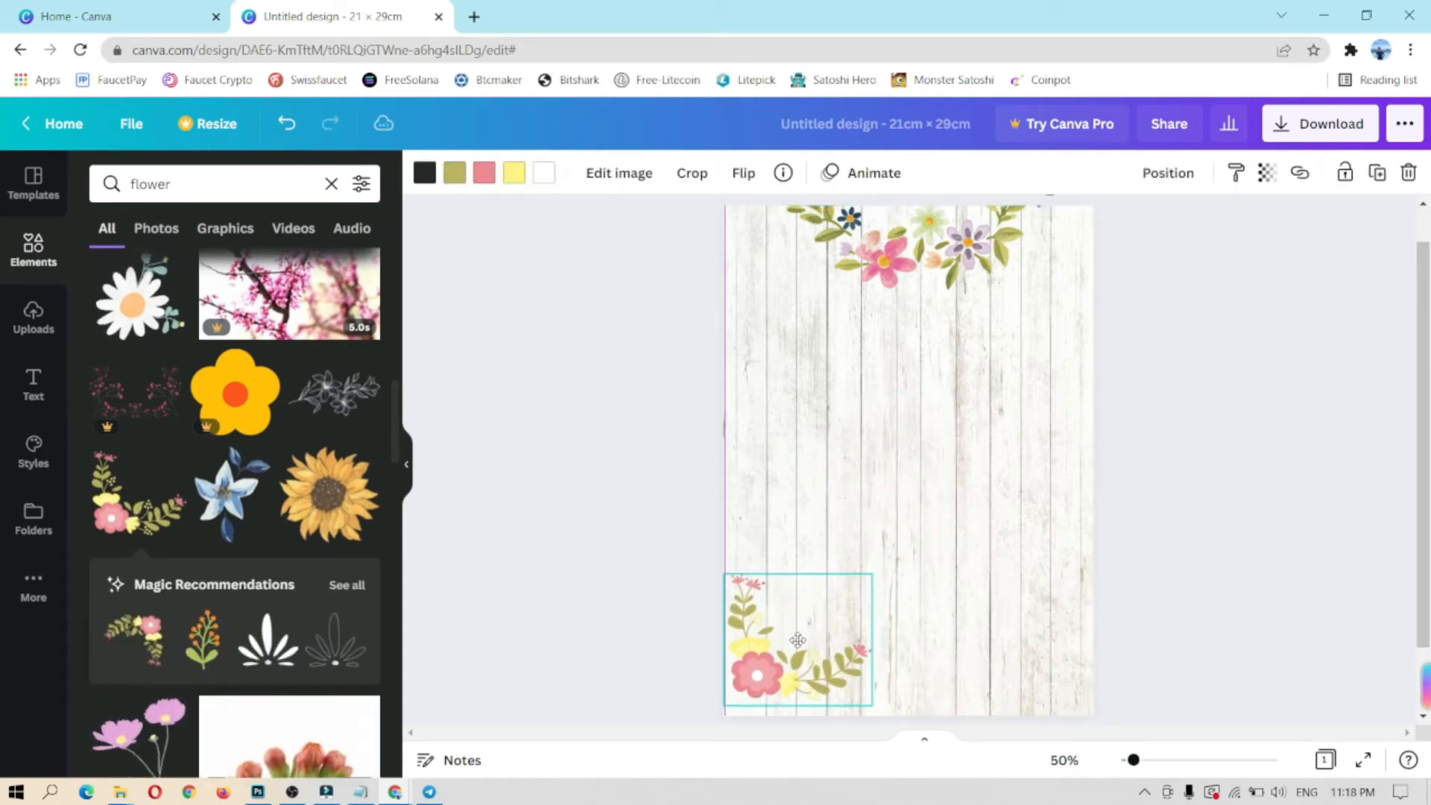
left_click_drag(869, 576, 831, 620)
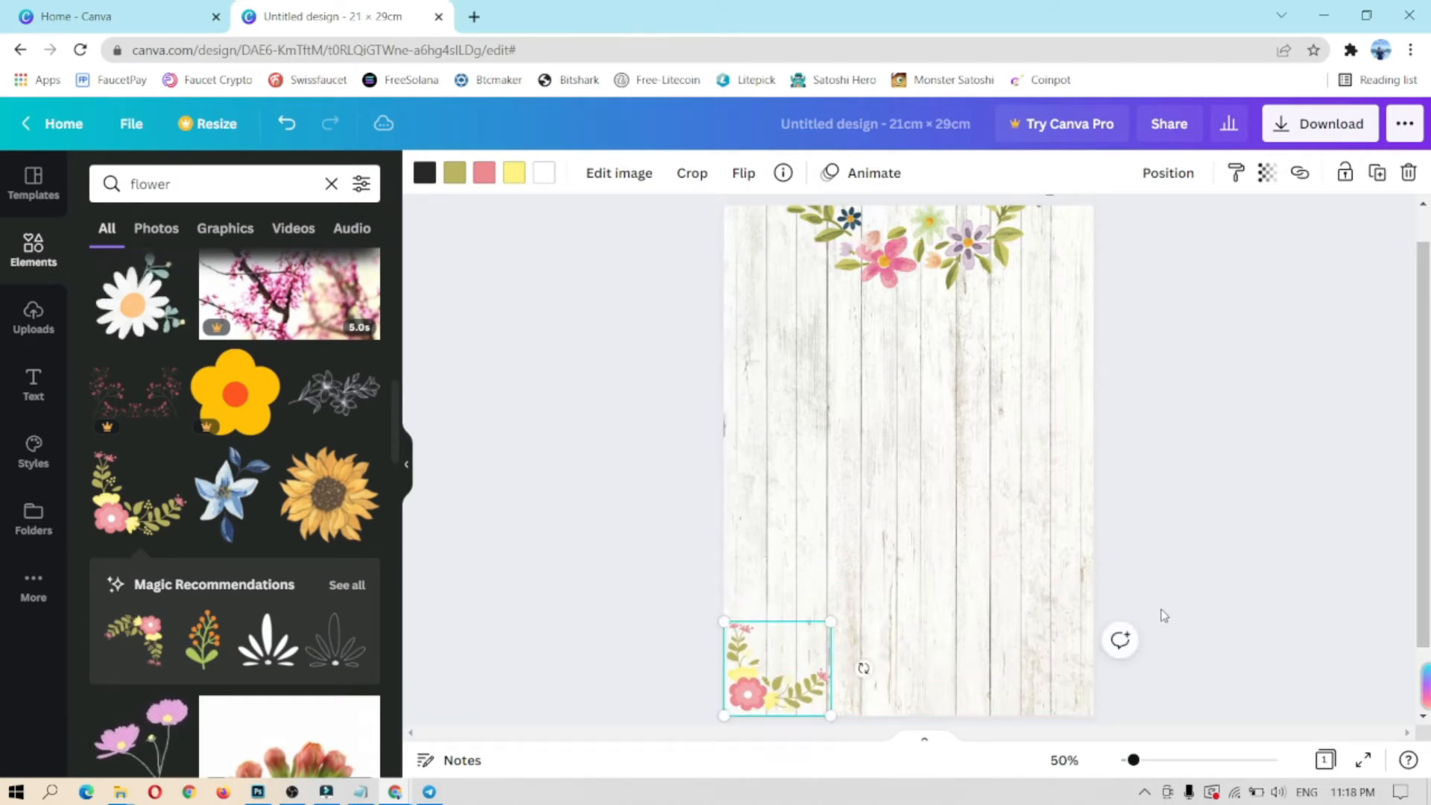
Step: Duplicate the spray, flip it horizontally and place it in the bottom-right corner
right_click(769, 667)
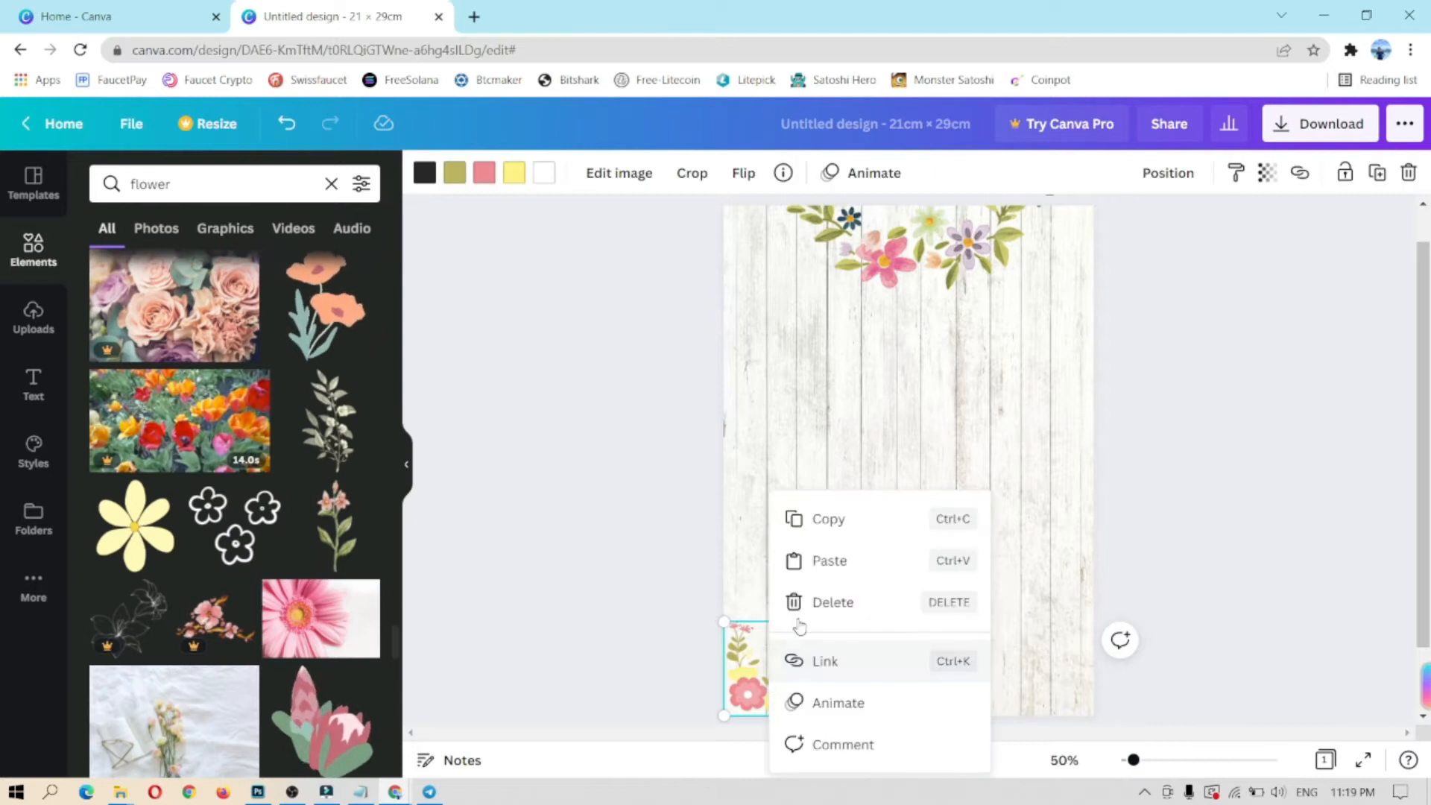
left_click(834, 528)
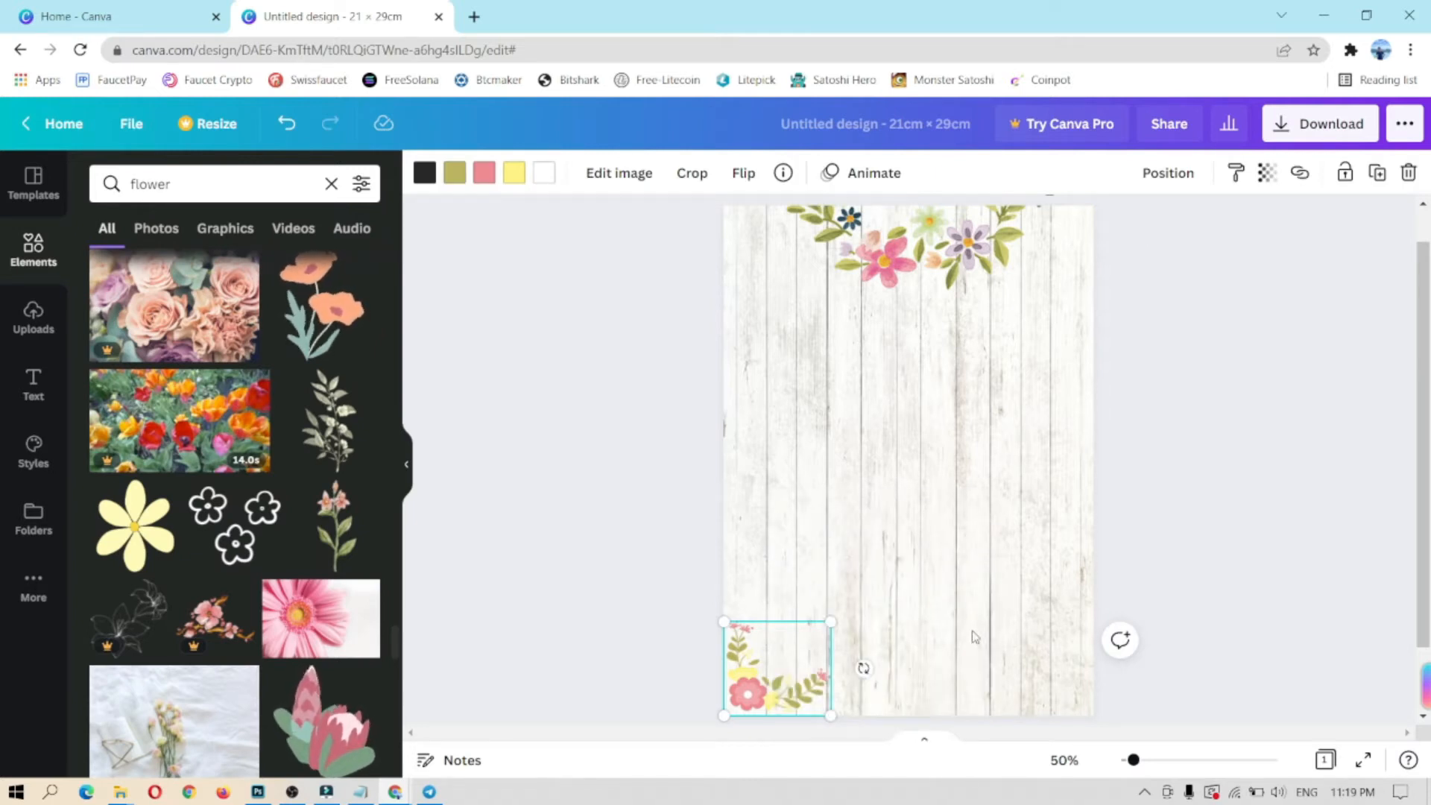
left_click(974, 636)
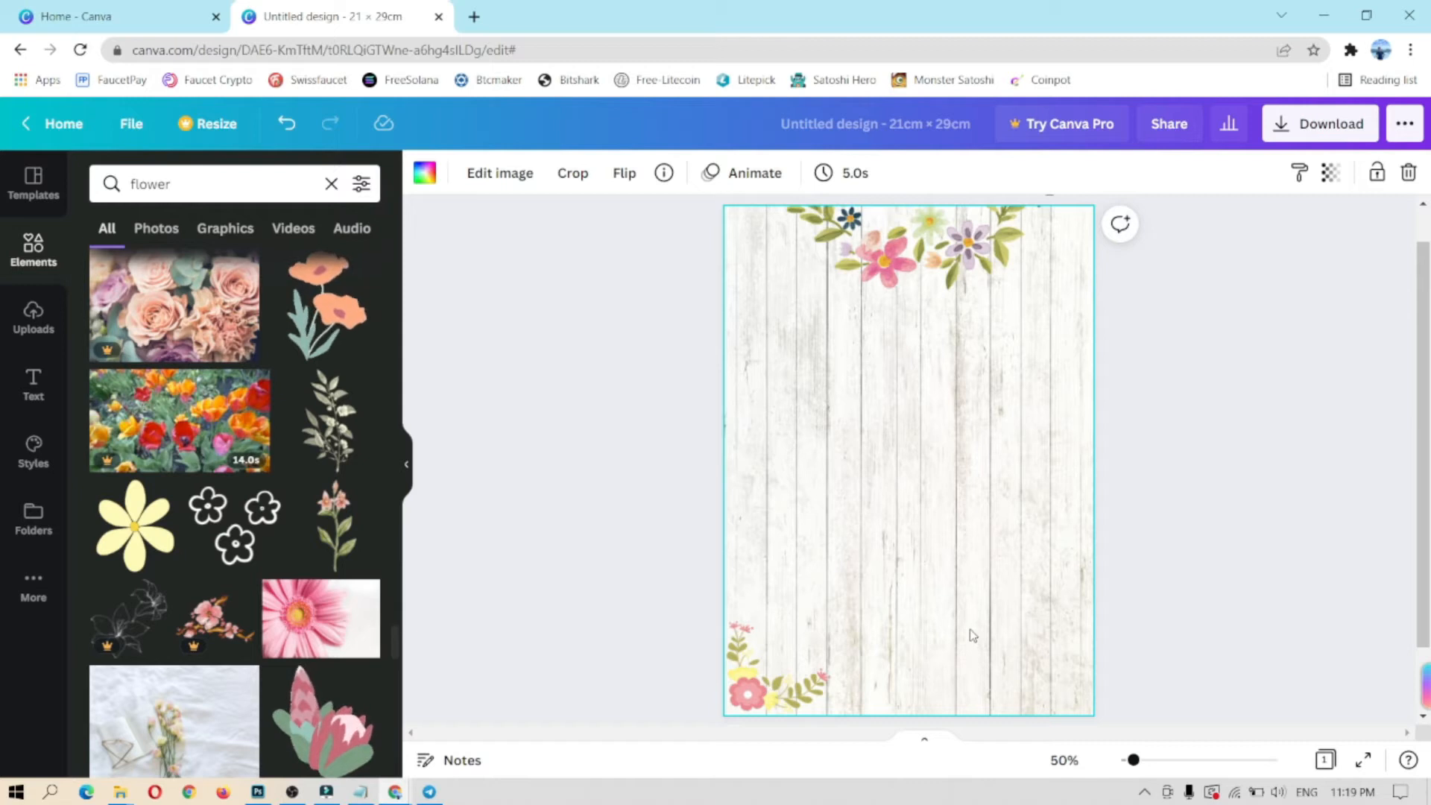
key("ctrl+v")
left_click_drag(798, 686, 959, 671)
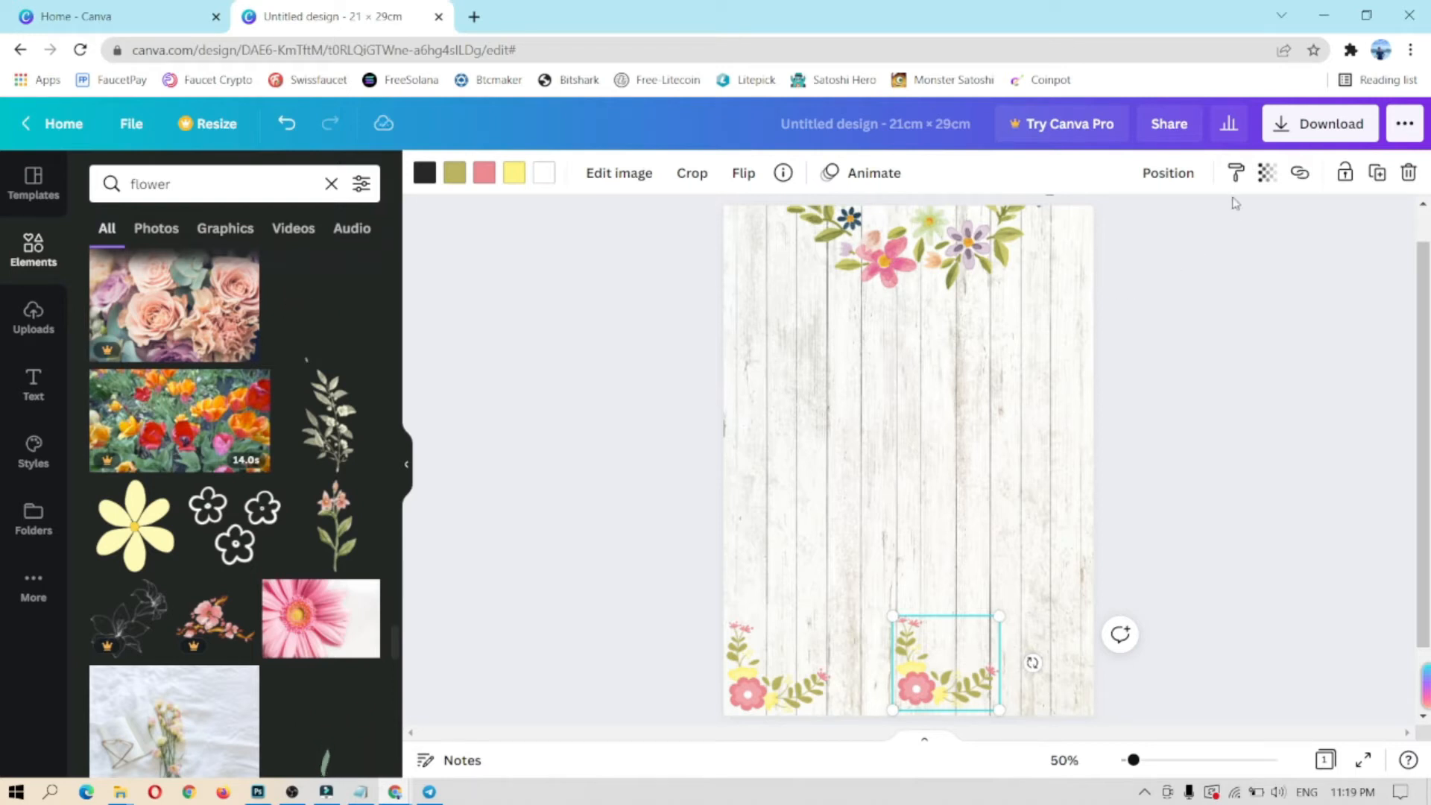
left_click(748, 179)
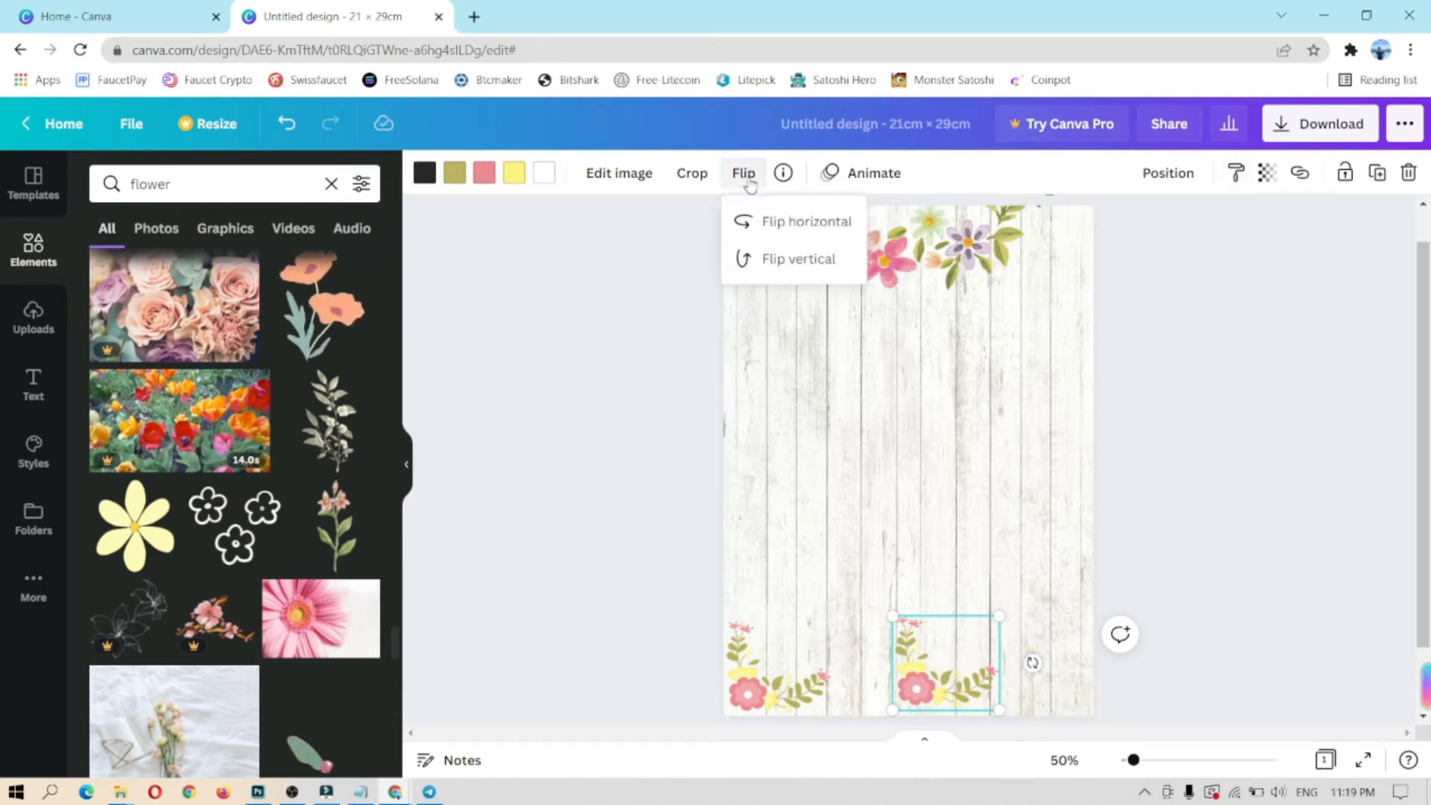
left_click(770, 223)
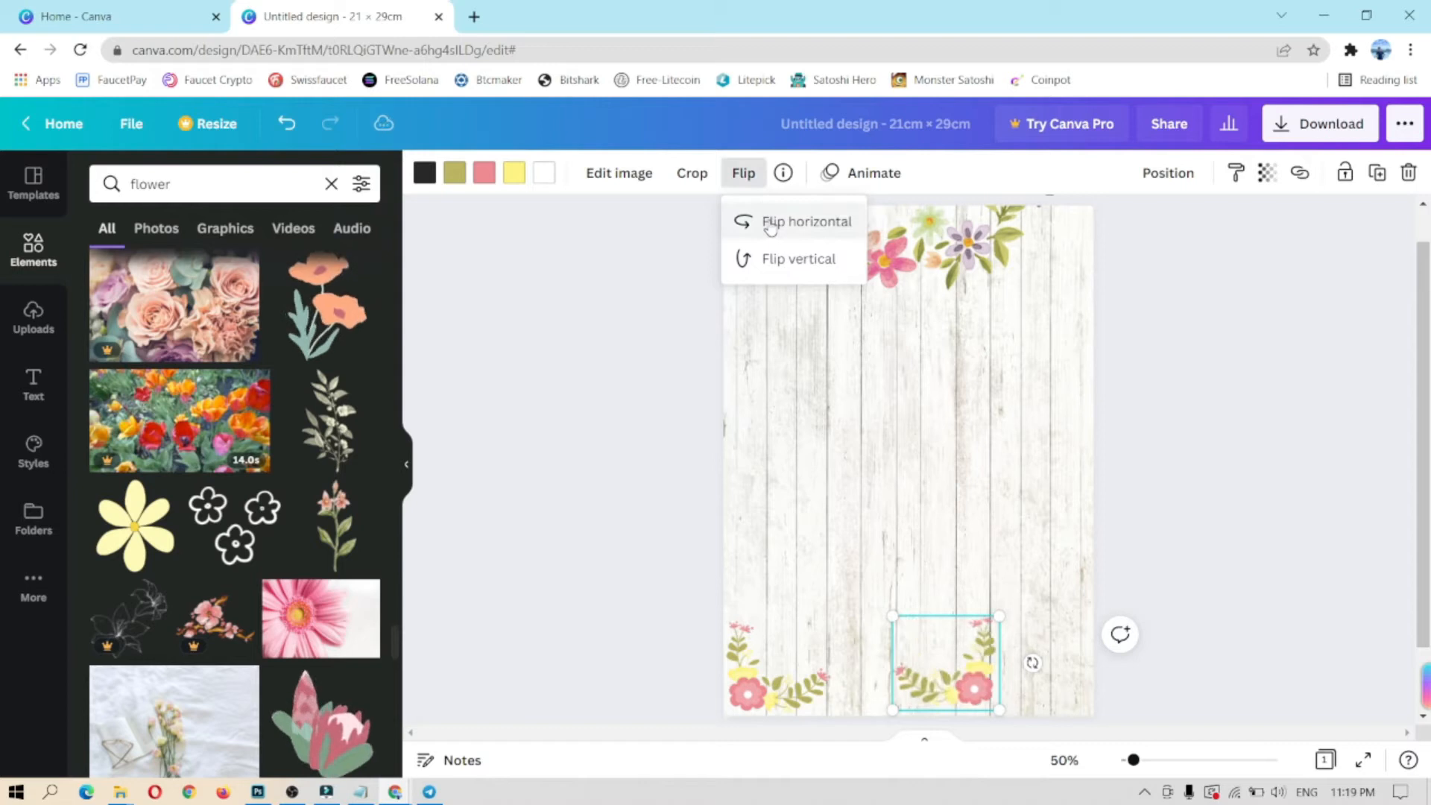
left_click_drag(942, 684, 1032, 690)
left_click(1177, 594)
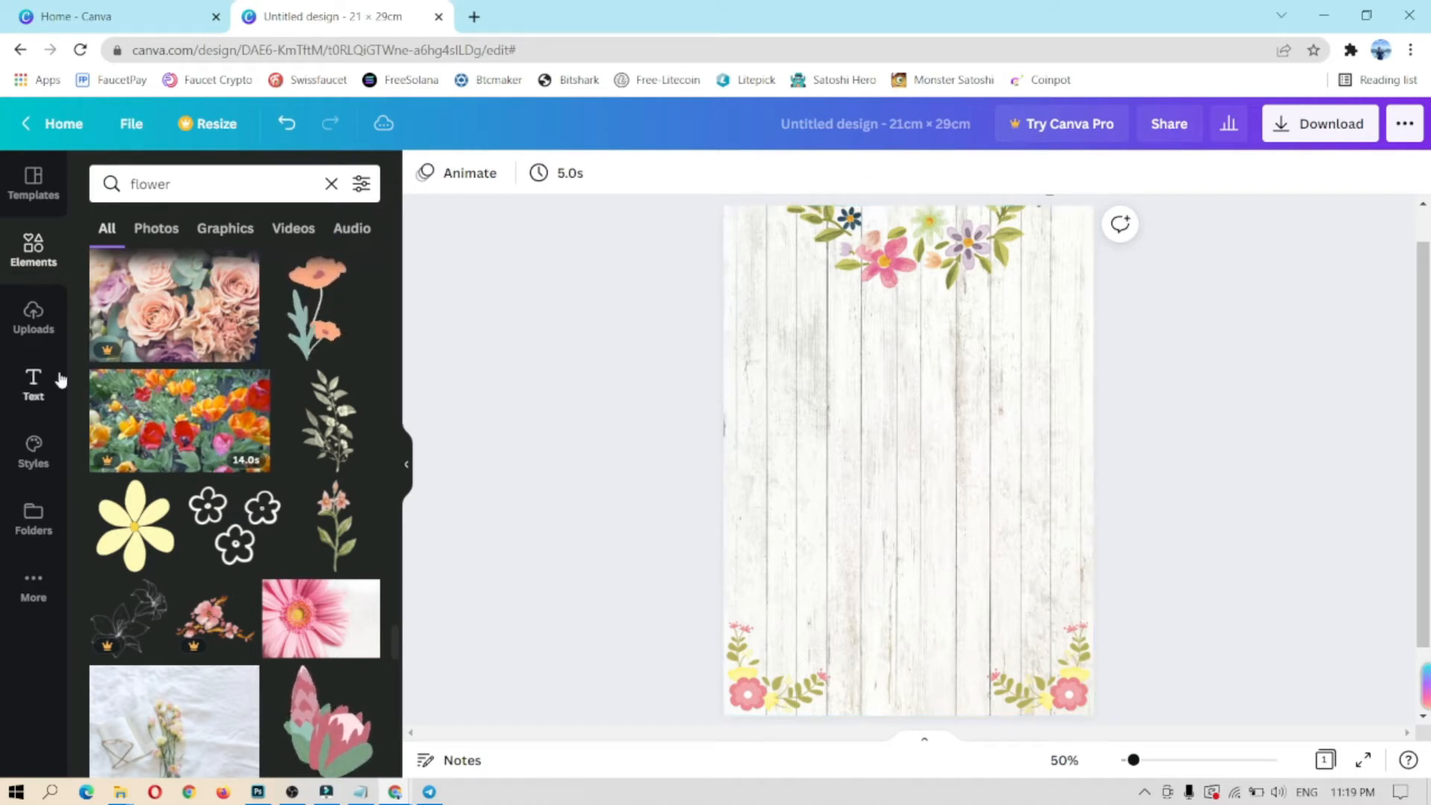
Step: Add a heading text box to the page from the Text panel
left_click(33, 384)
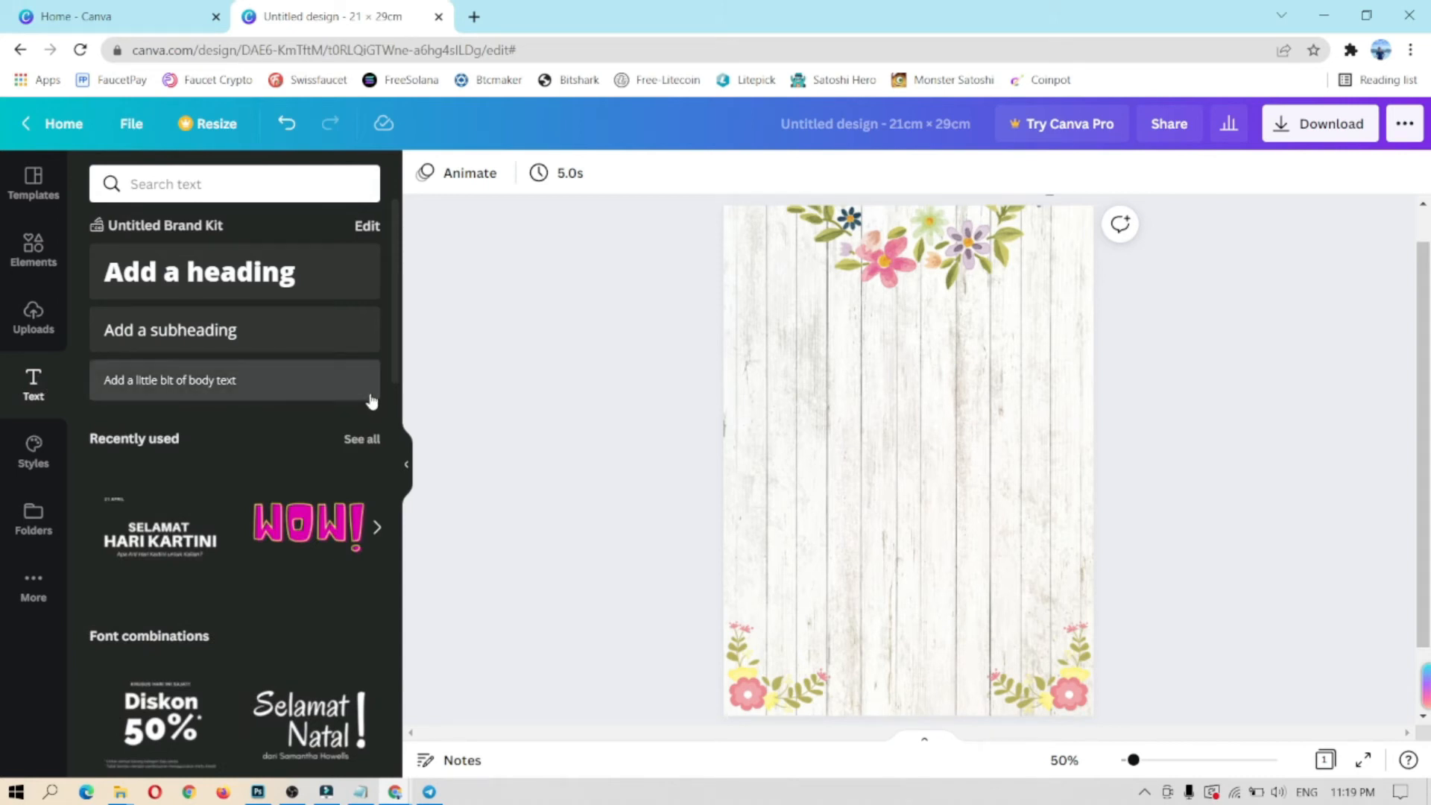
left_click(223, 289)
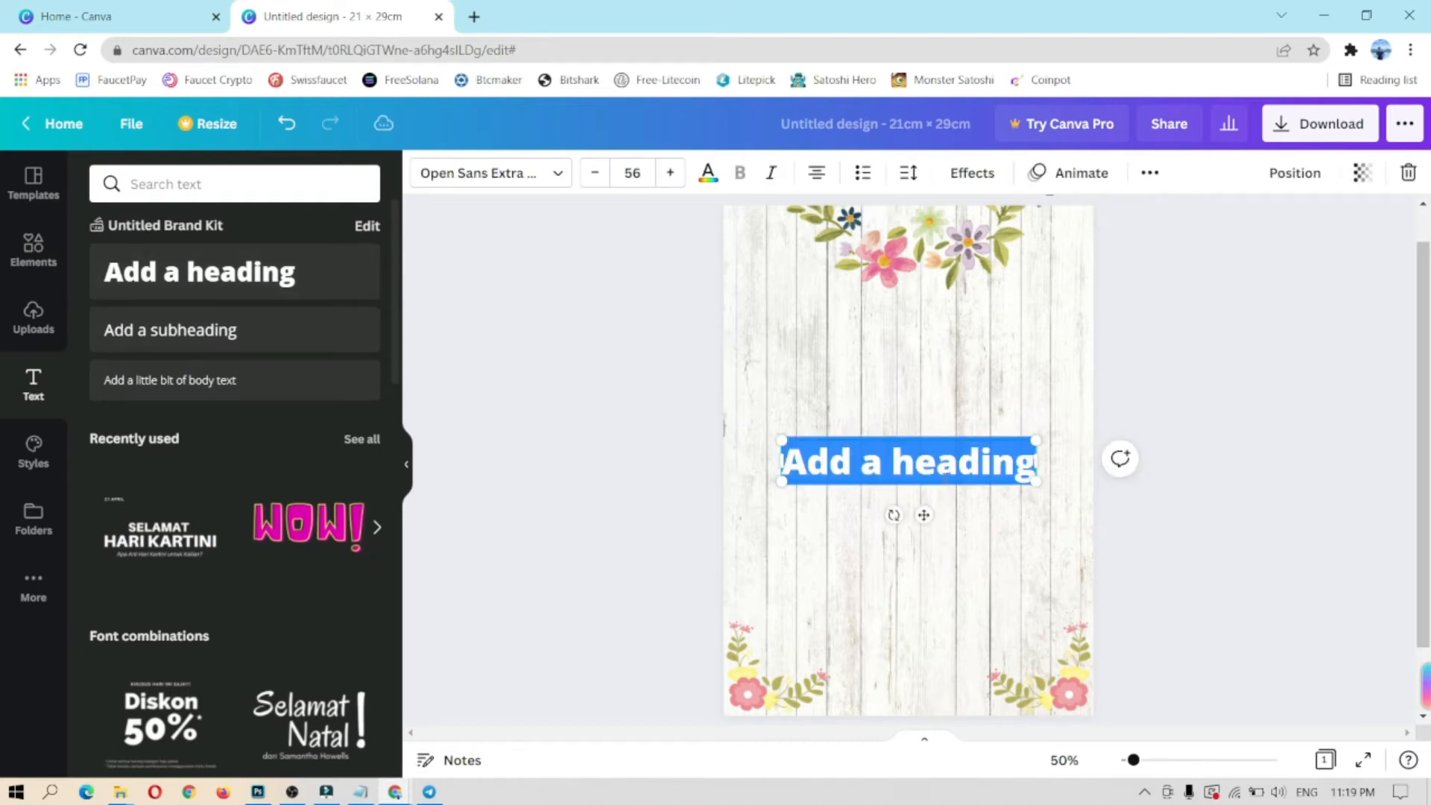
Step: Type the first person's name into the heading and set it in Alex Brush
type("Nursa'adah")
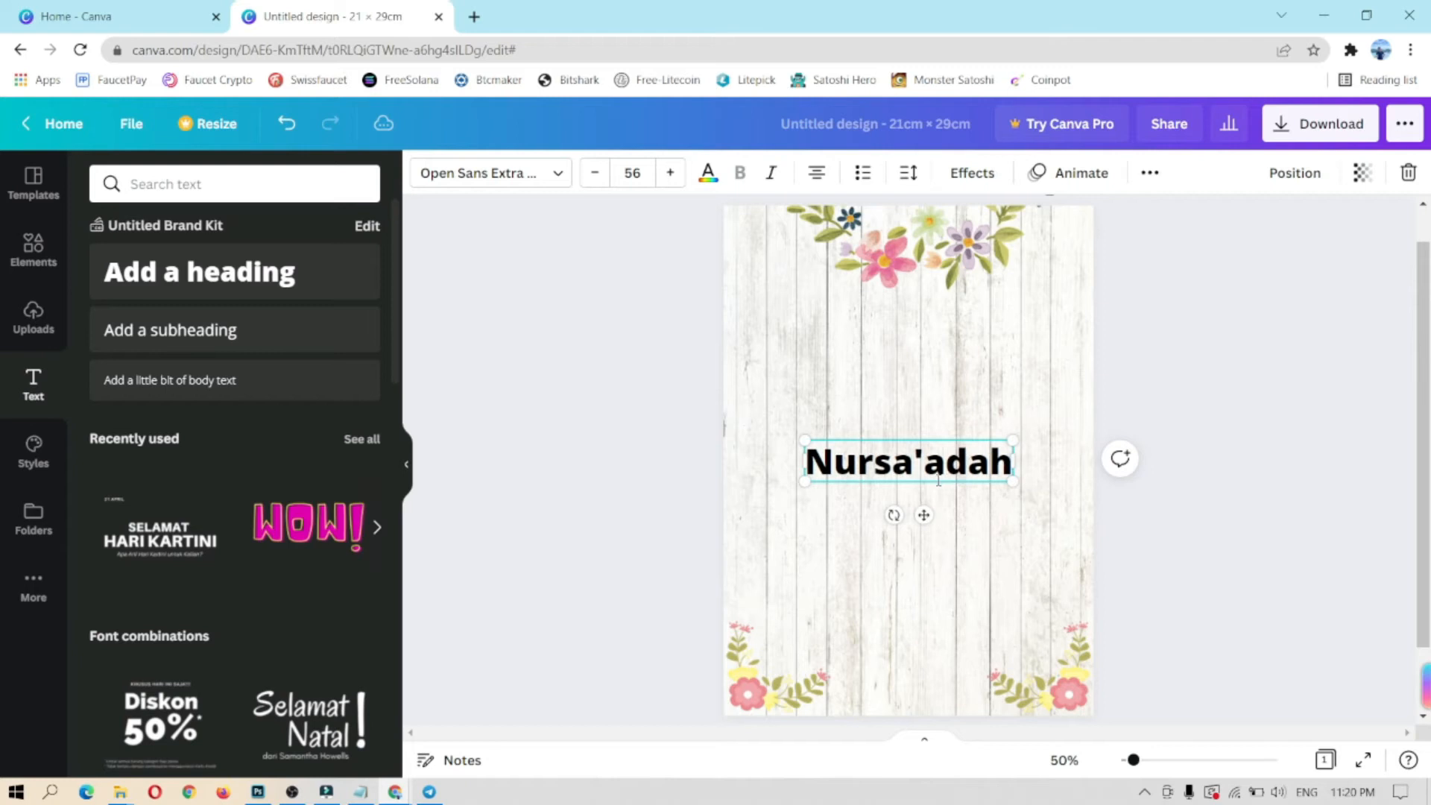
left_click(948, 526)
left_click(932, 471)
left_click(551, 173)
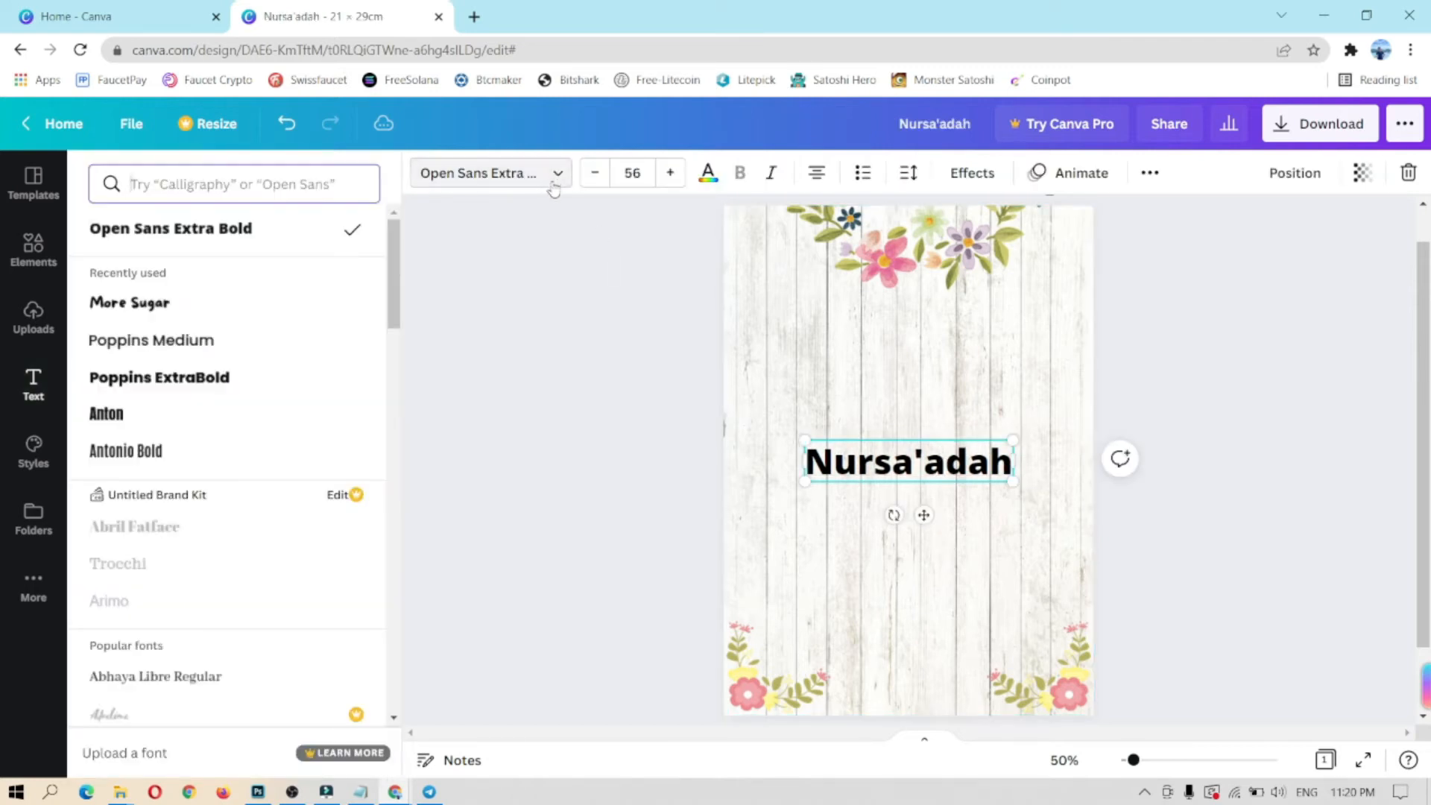
type("alex")
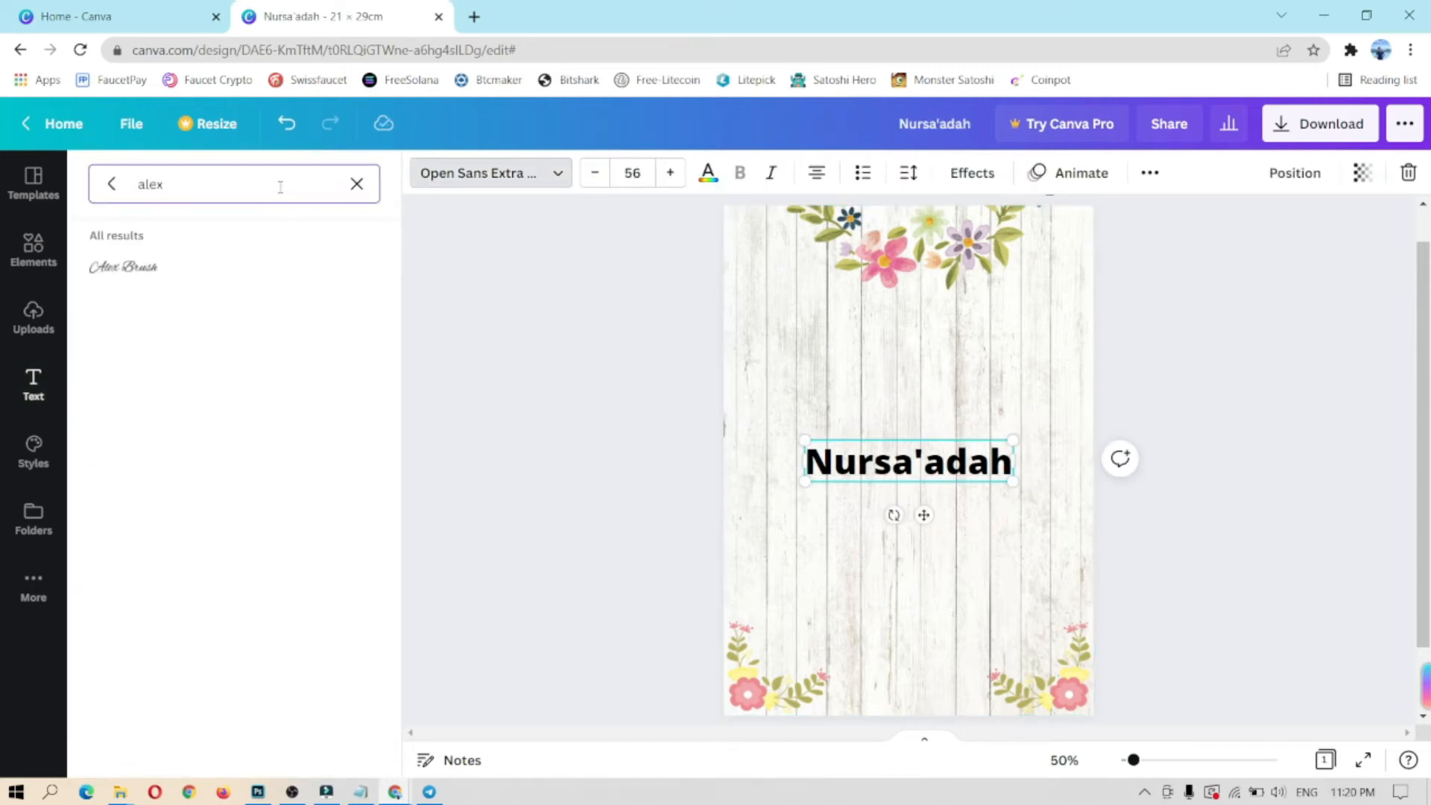
type(" brush")
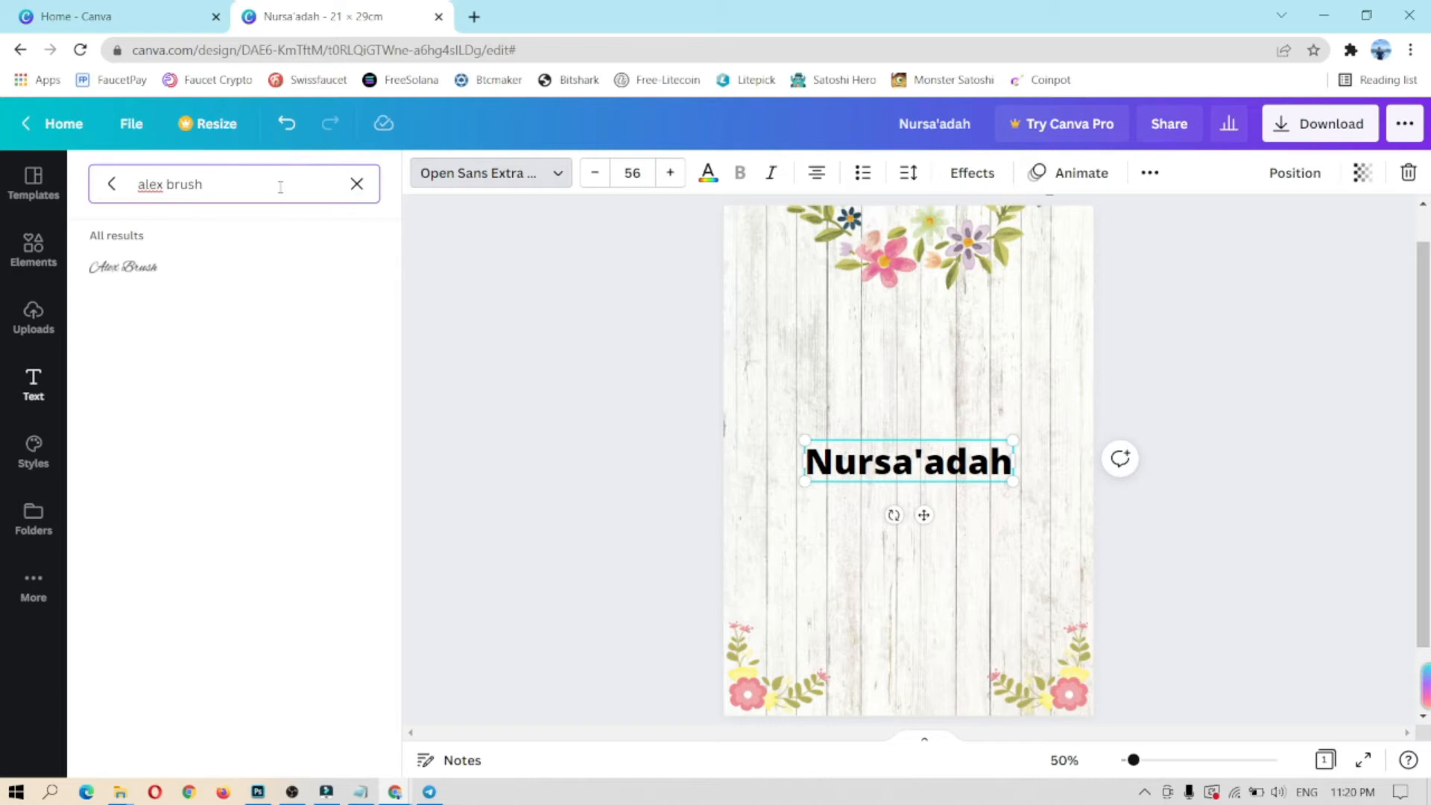
left_click(167, 270)
Step: Colour the name with a custom green, #87C868
left_click(708, 173)
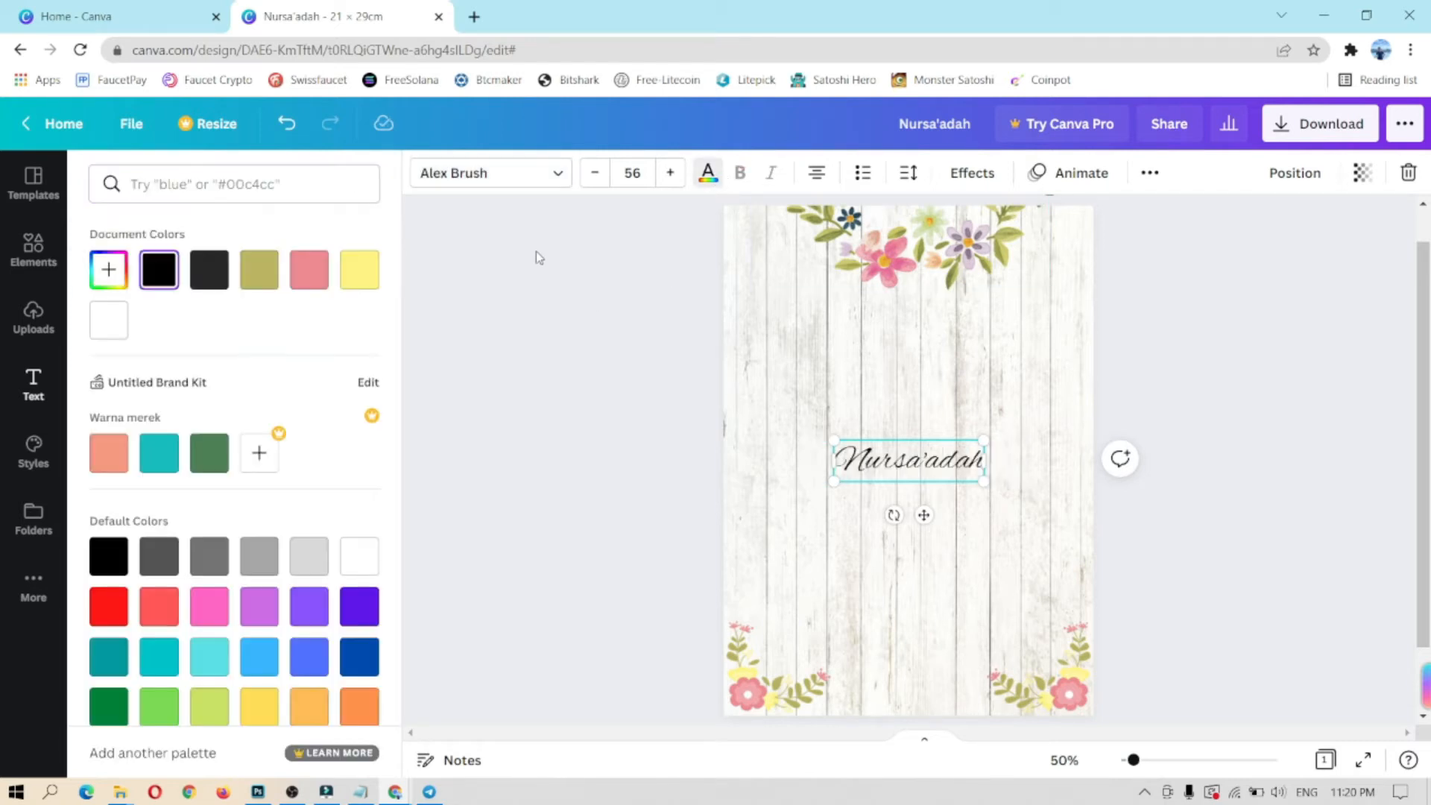
left_click(259, 270)
left_click(211, 466)
left_click(275, 276)
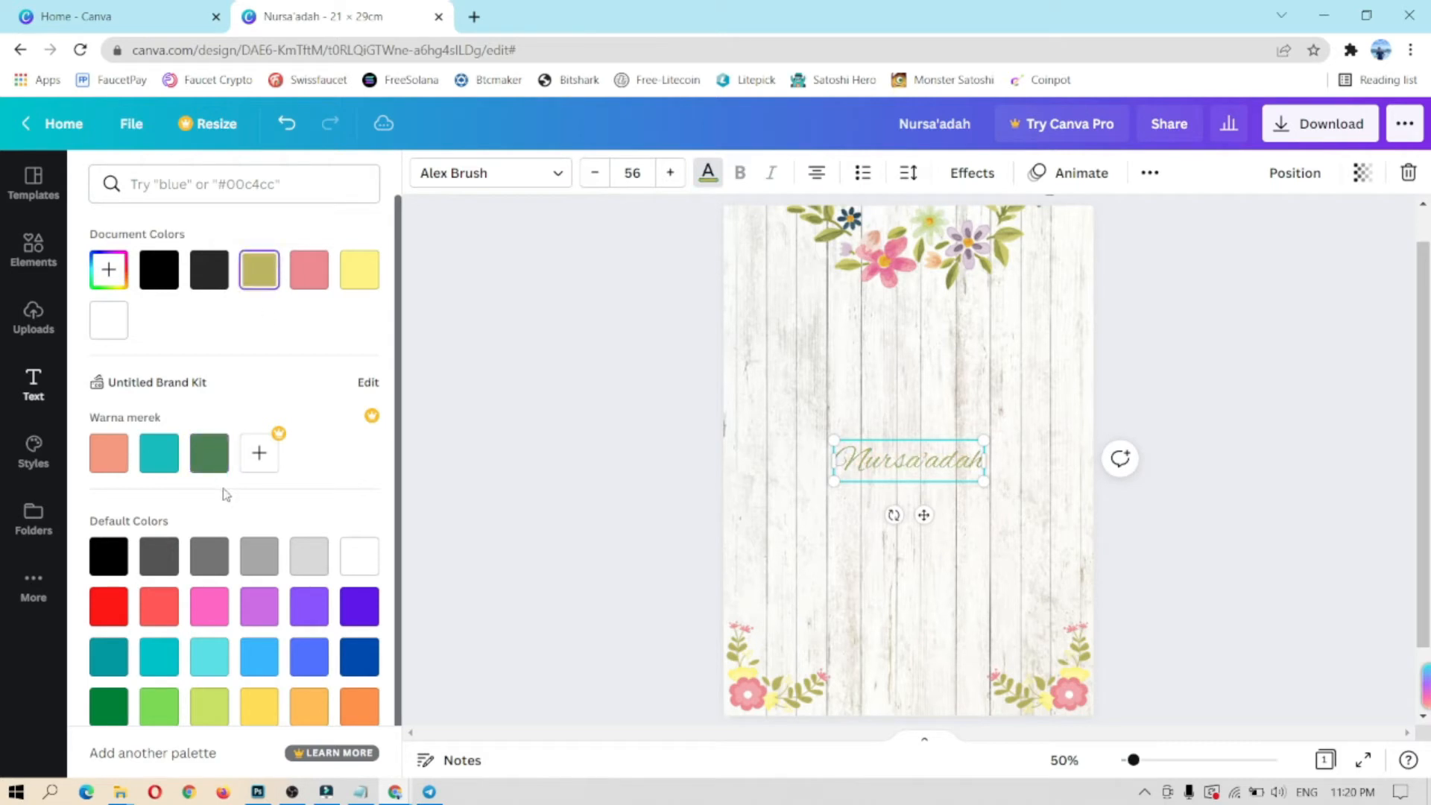
scroll(226, 493, "down", 1)
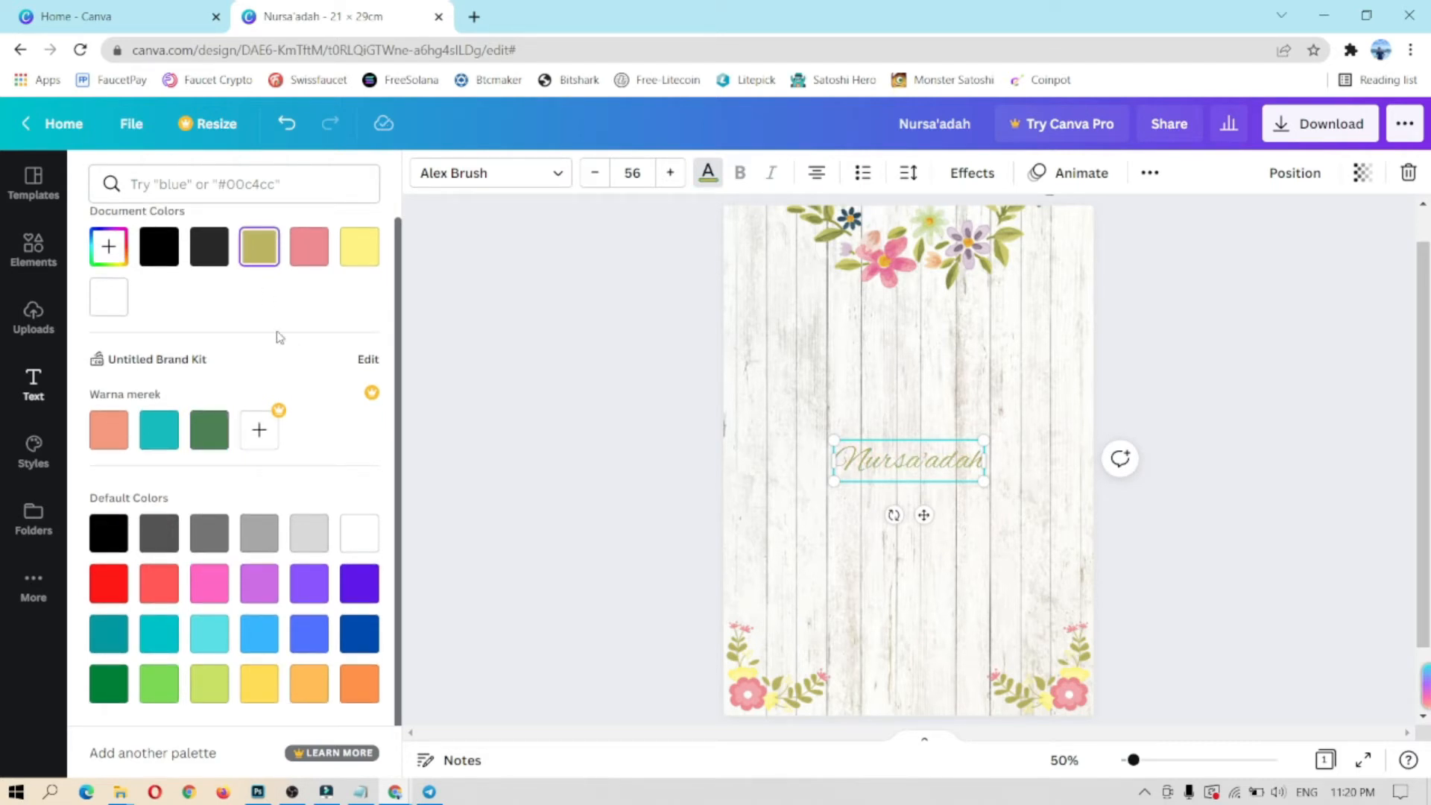
left_click(108, 246)
left_click(162, 408)
left_click_drag(162, 408, 179, 406)
mouse_move(224, 315)
left_mouse_down()
mouse_move(262, 294)
mouse_move(211, 307)
mouse_move(235, 333)
mouse_move(251, 316)
left_mouse_up()
left_click(444, 313)
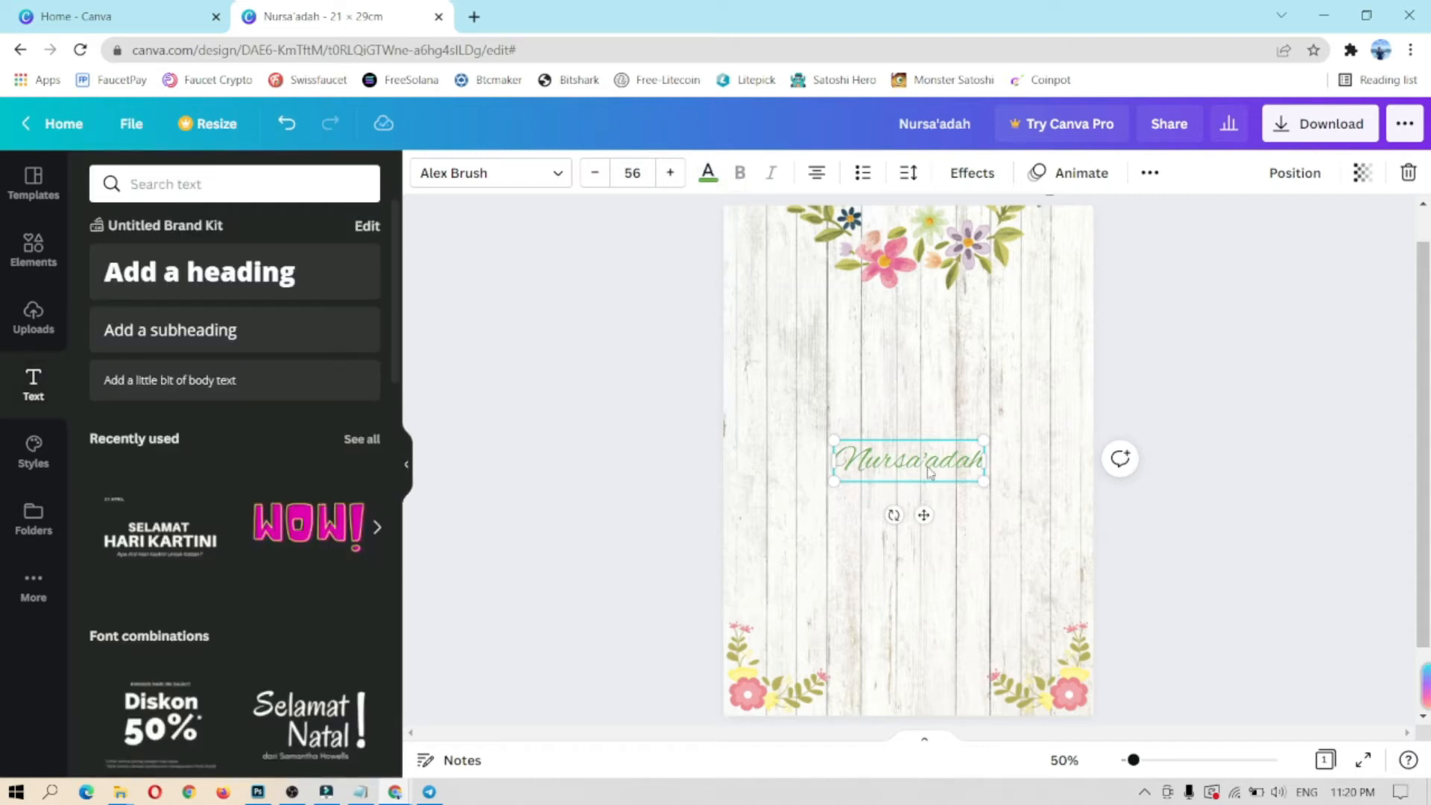
Step: Set the name to size 60 and move it slightly higher
left_click(650, 175)
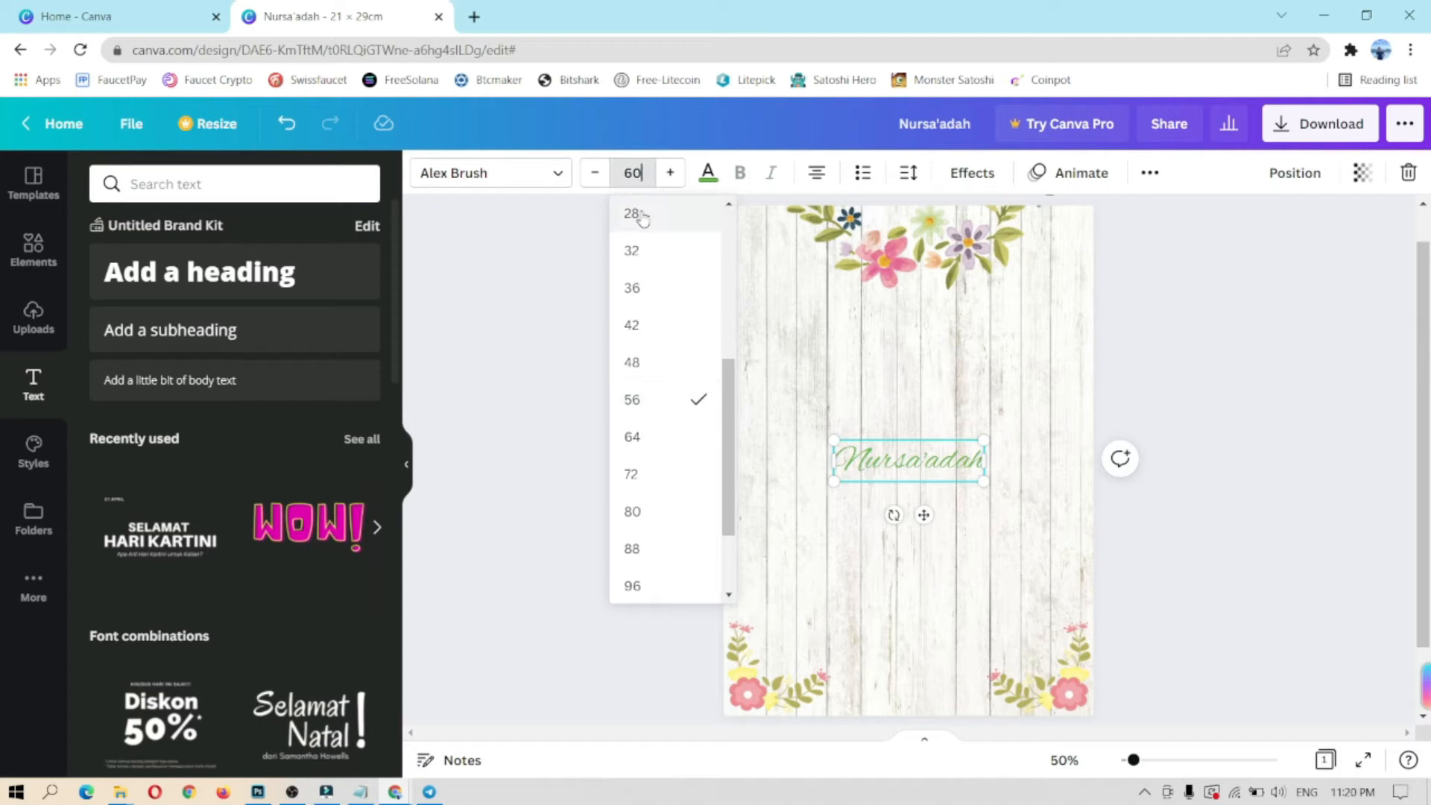
key("Return")
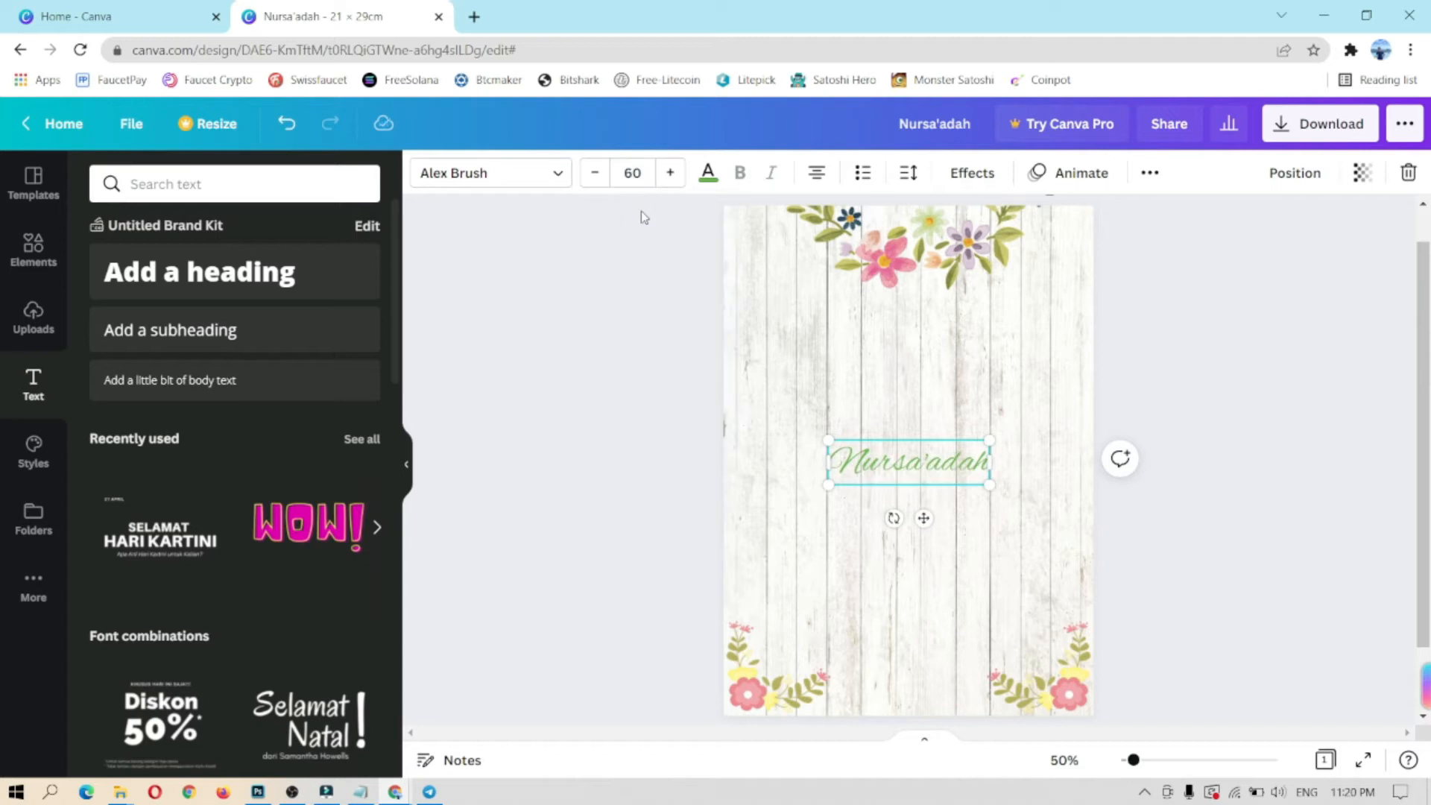
left_click_drag(923, 518, 924, 469)
Step: Duplicate the name heading below the original and replace its text with the second person's name
left_click(936, 521)
left_click(941, 425)
right_click(926, 426)
left_click(962, 444)
right_click(931, 548)
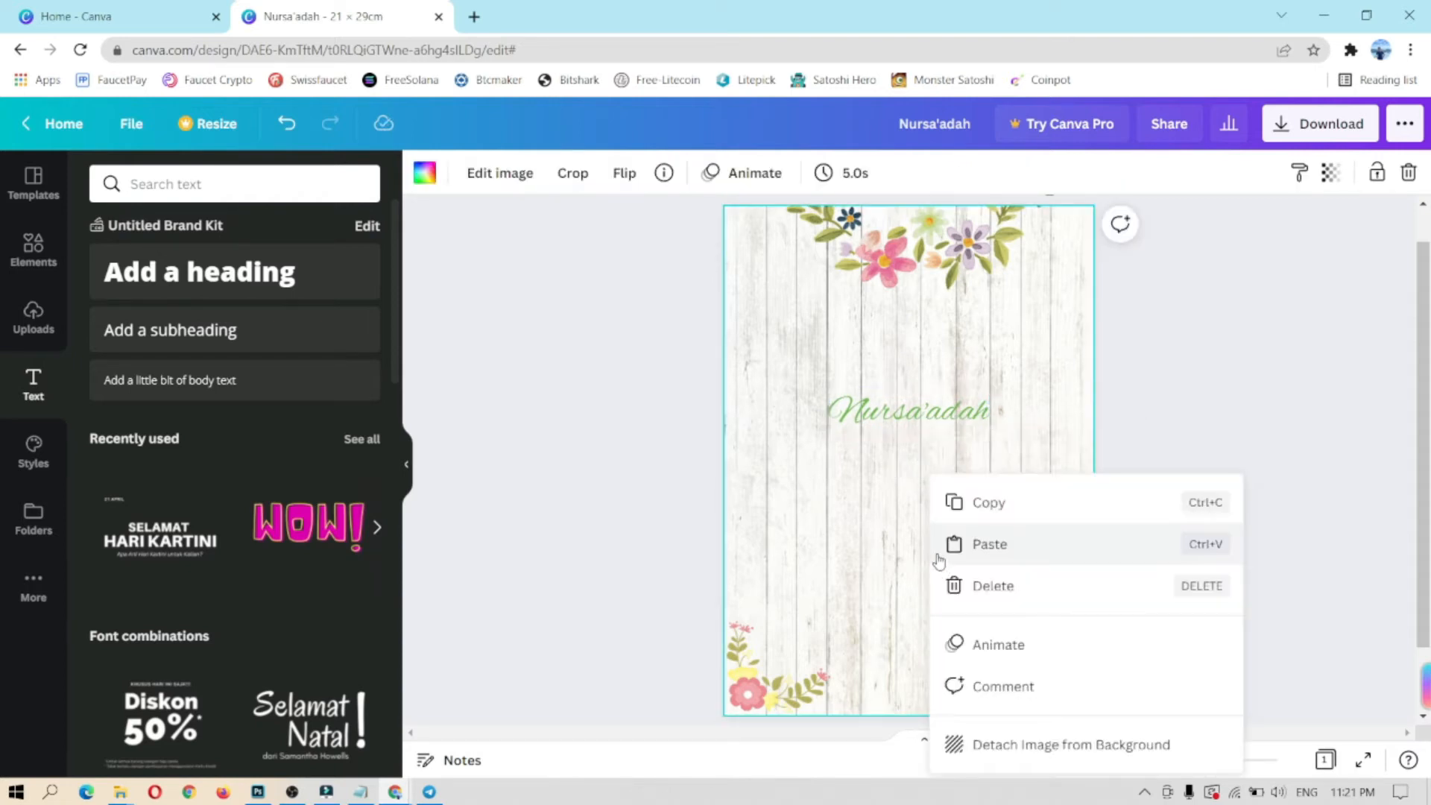
left_click(969, 552)
left_click_drag(928, 427, 928, 493)
double_click(928, 494)
left_click(926, 514)
Step: Raise the first name, then add a copied heading reading '&' between the two names
left_click(909, 410)
left_click_drag(925, 465, 926, 439)
left_click(957, 409)
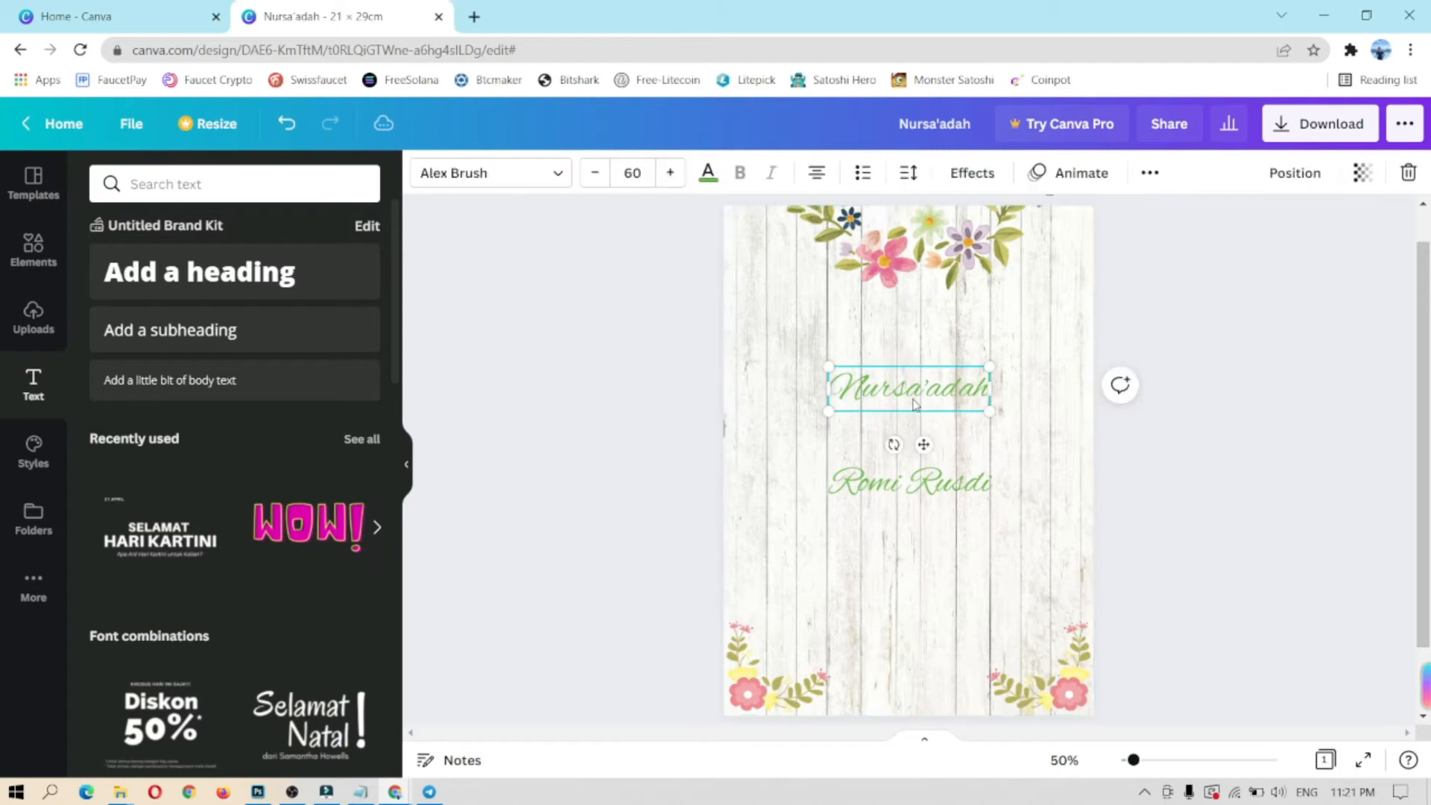
right_click(917, 399)
left_click(962, 418)
key("ctrl+v")
left_click_drag(924, 445, 931, 490)
double_click(926, 433)
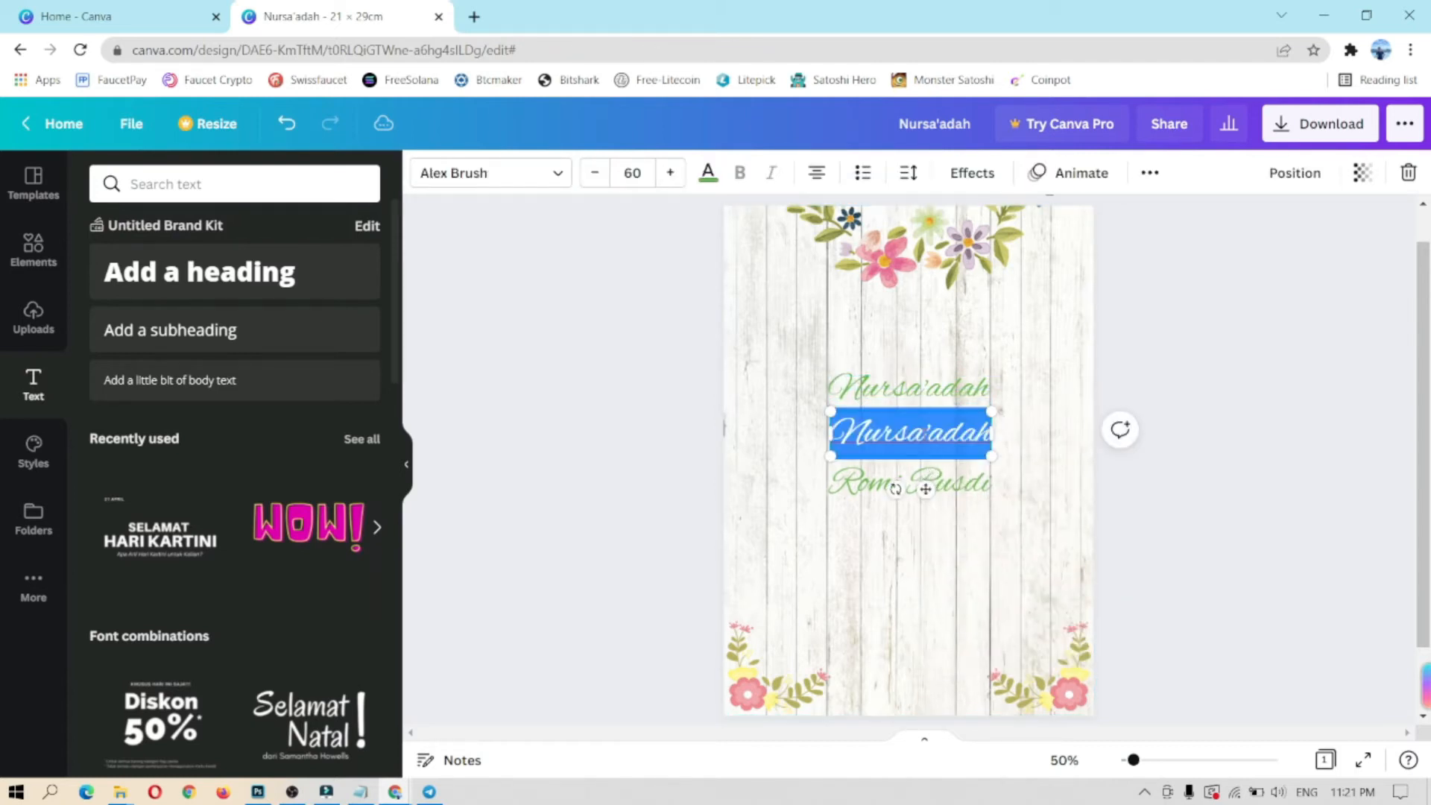
type("&")
left_click(976, 431)
left_click(915, 440)
left_click(979, 427)
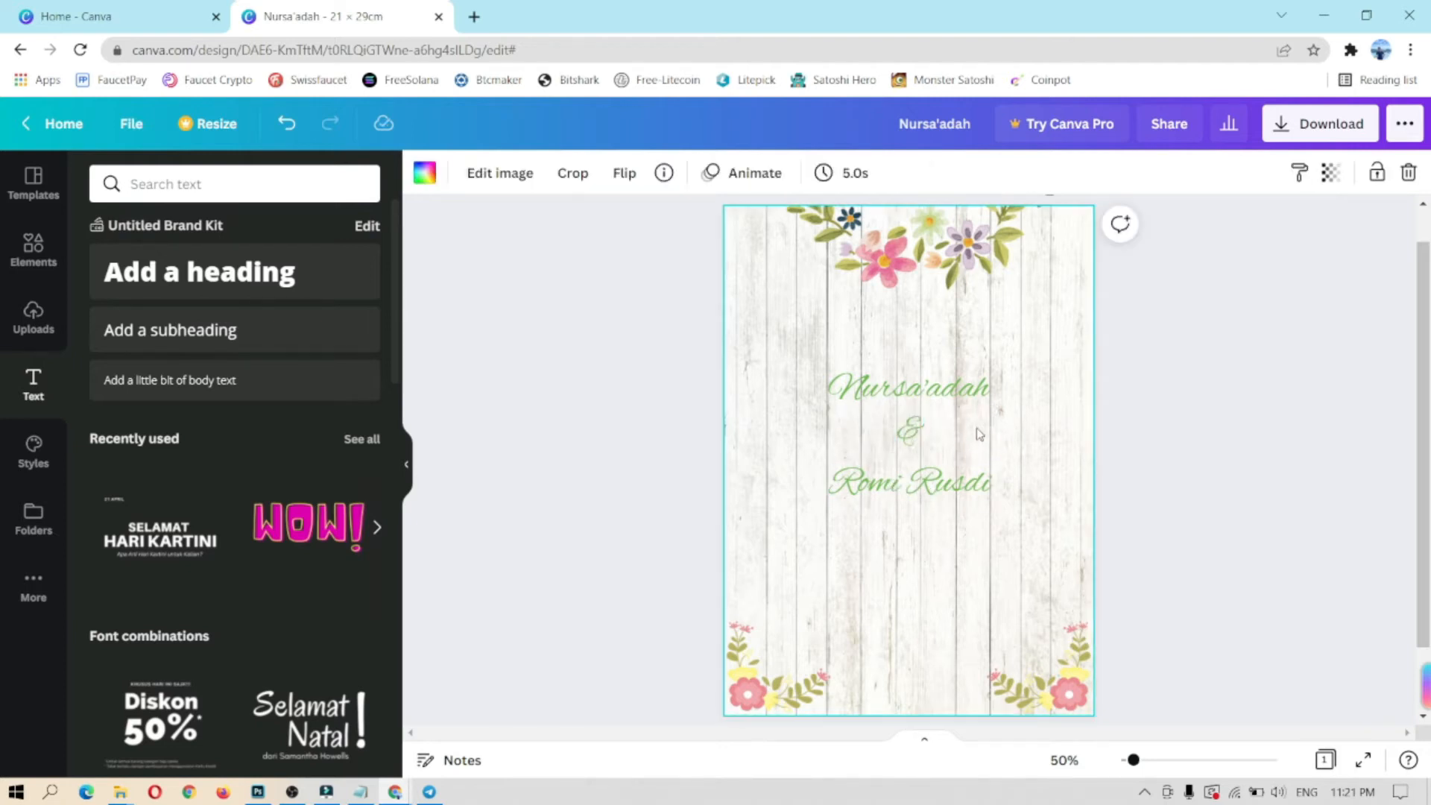
Step: Add body text with the greeting 'Assalamu'alaikum Warahmatullahi Wabarakatuh…', ending 'Kami bermaksud menyelenggarakan pernikahan kami :'
left_click(192, 382)
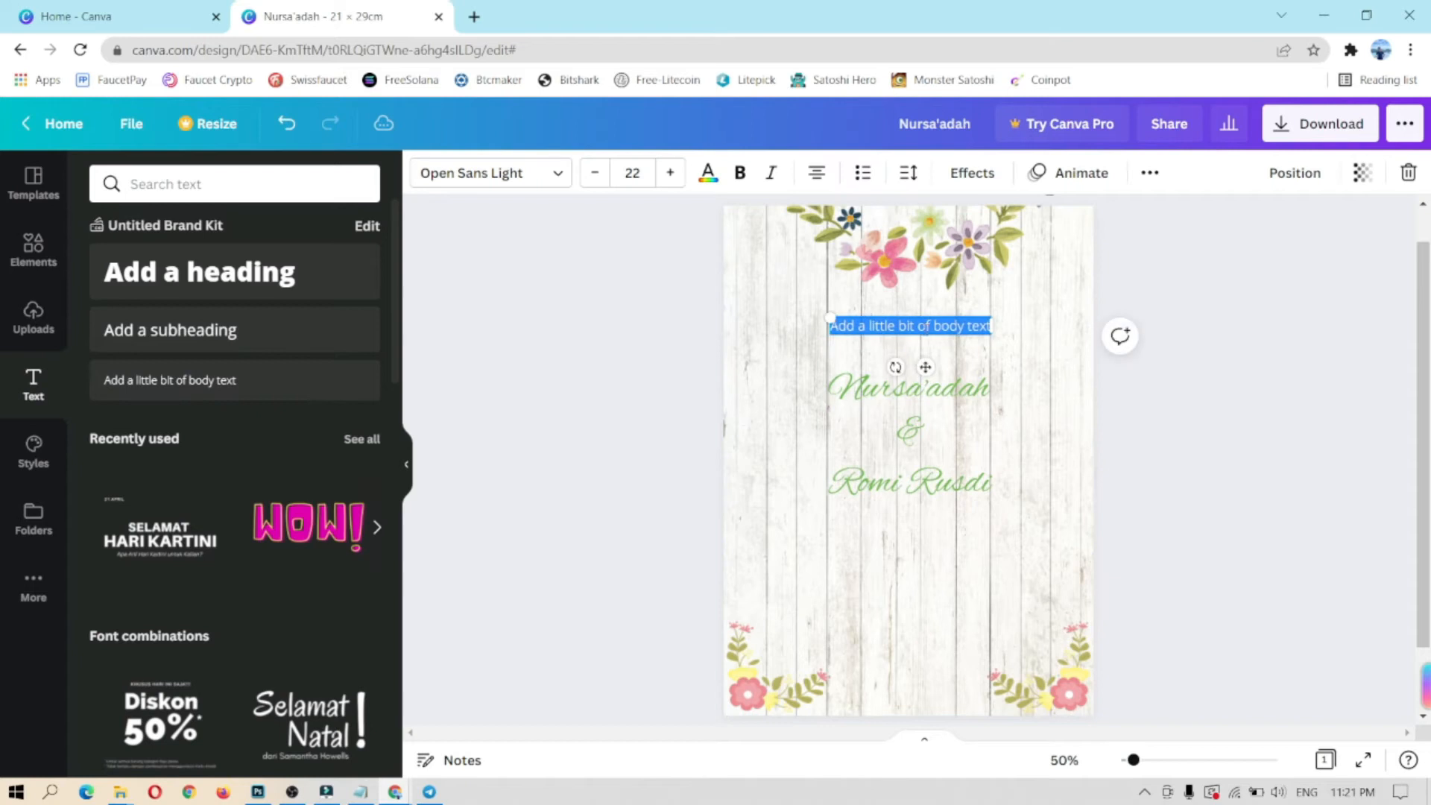
key("BackSpace")
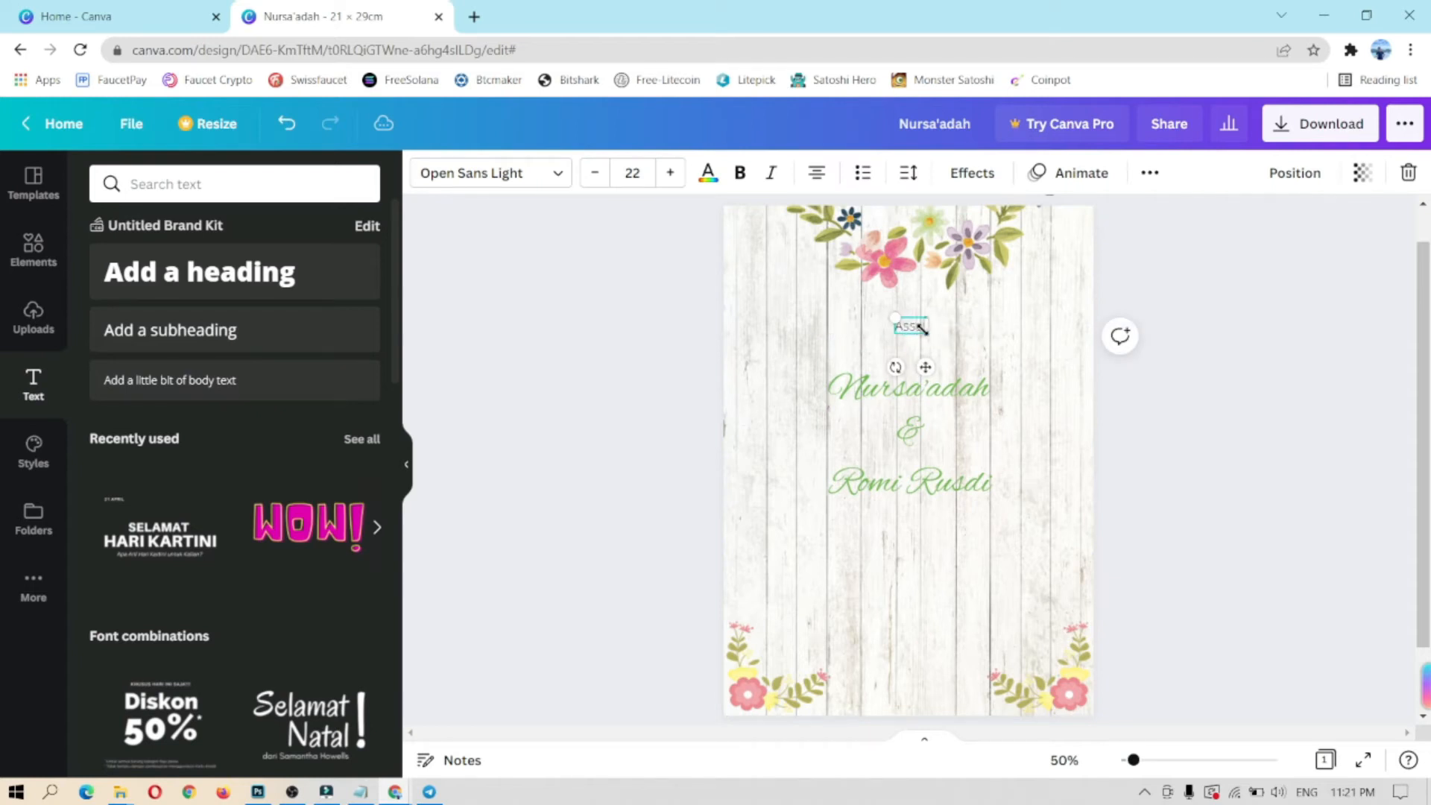
type("Assalamu'alaikum Warahmatullahi Wabarakatuh")
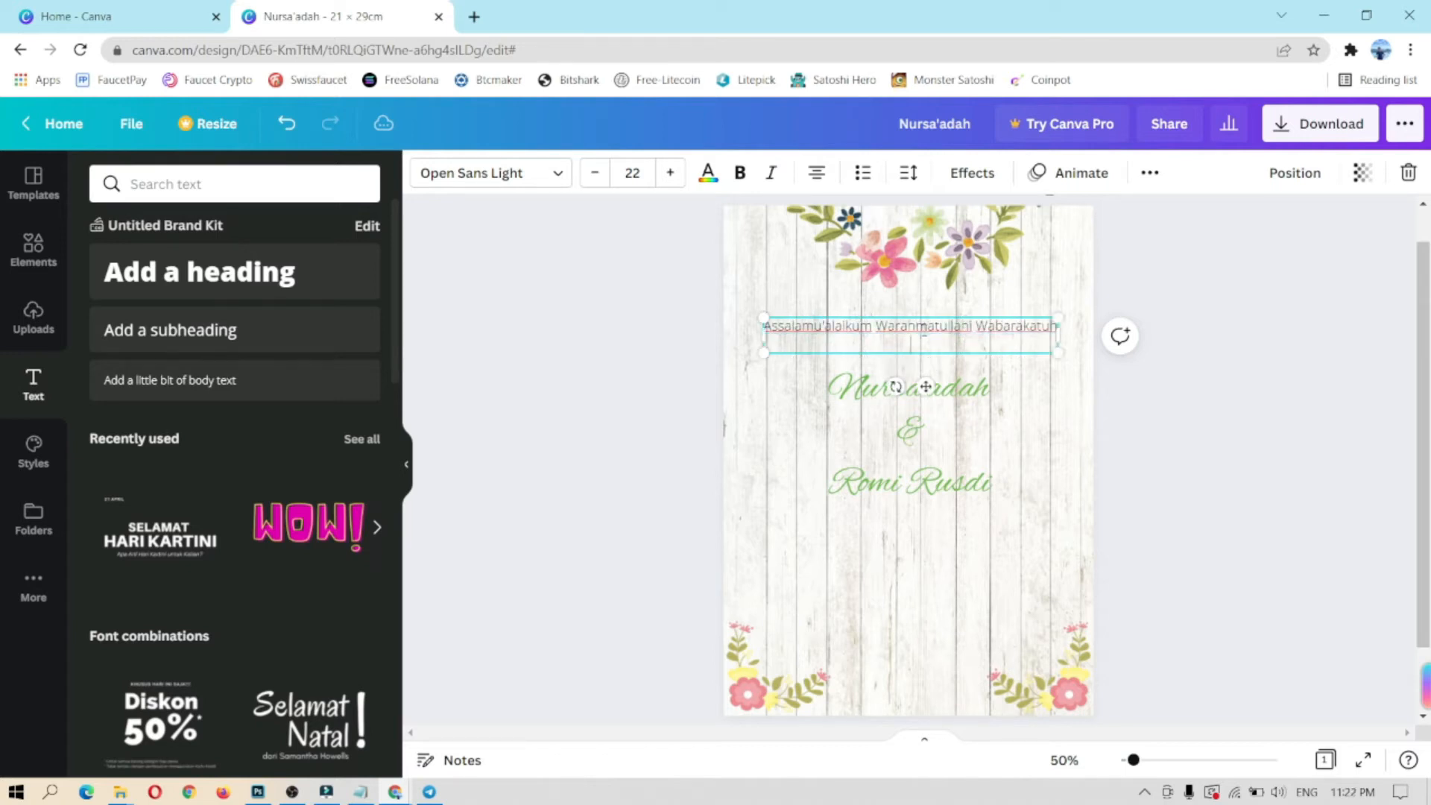
type(" Dengan memohon rahmat dan")
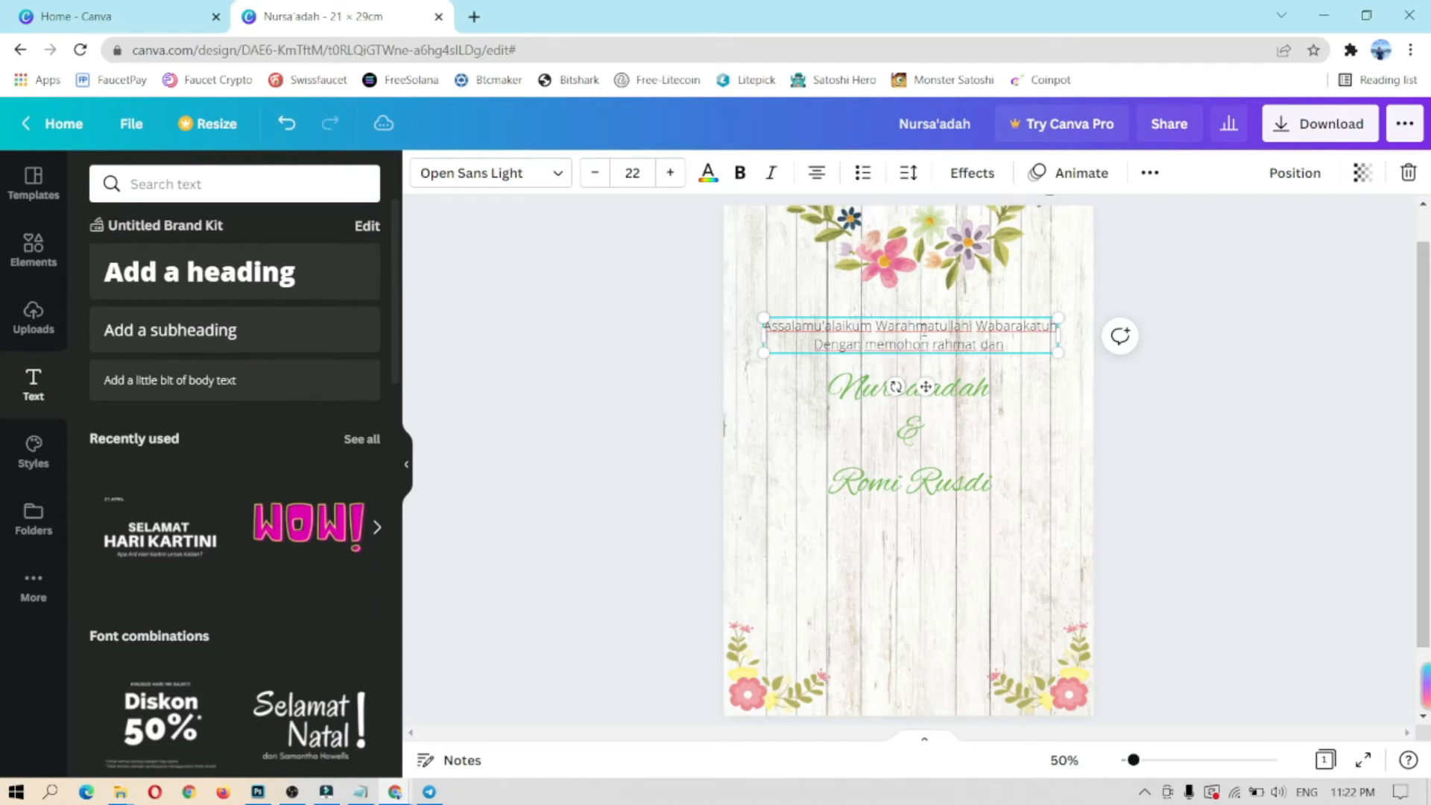
type(" ridho Allah Subhana")
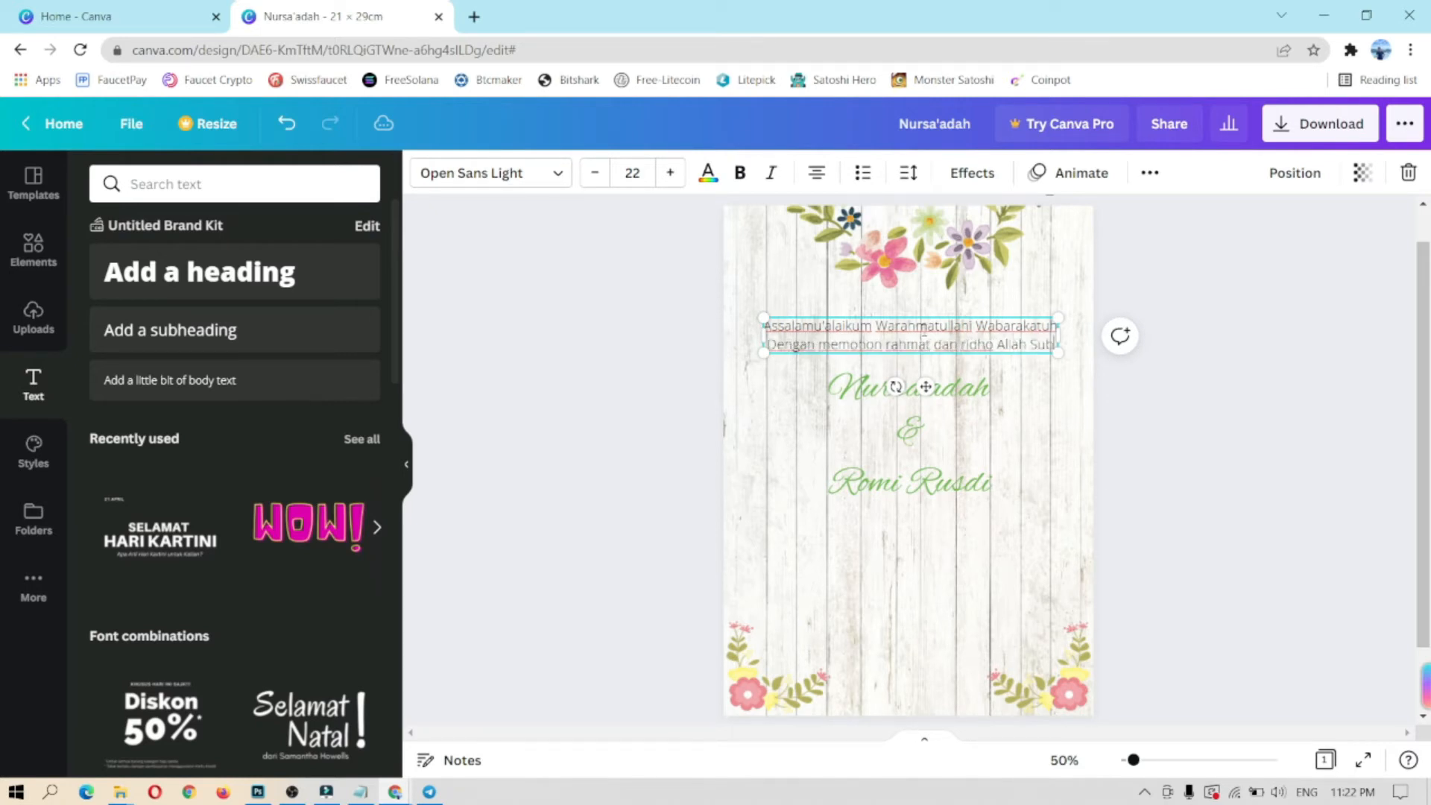
type("hu")
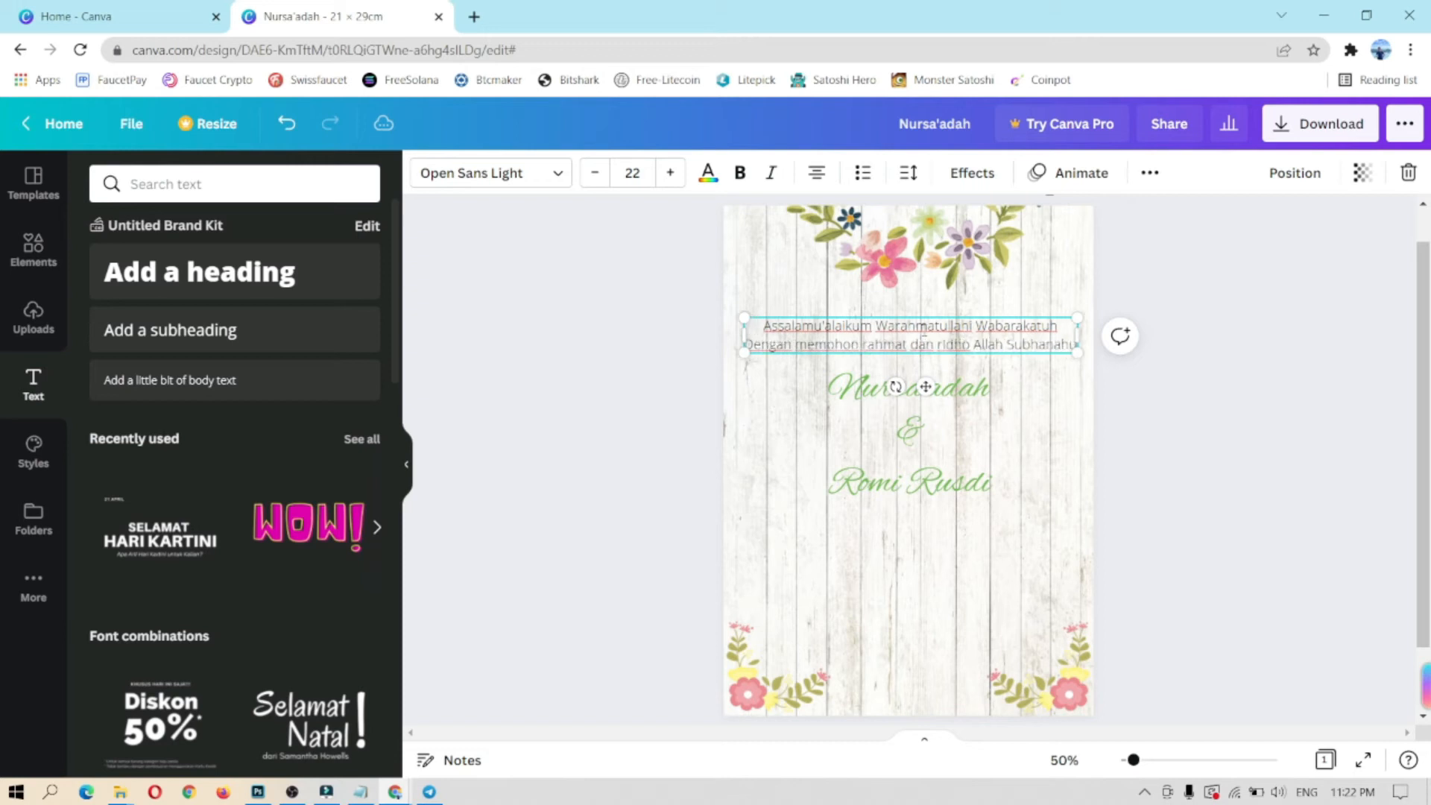
type(" Wa Ta")
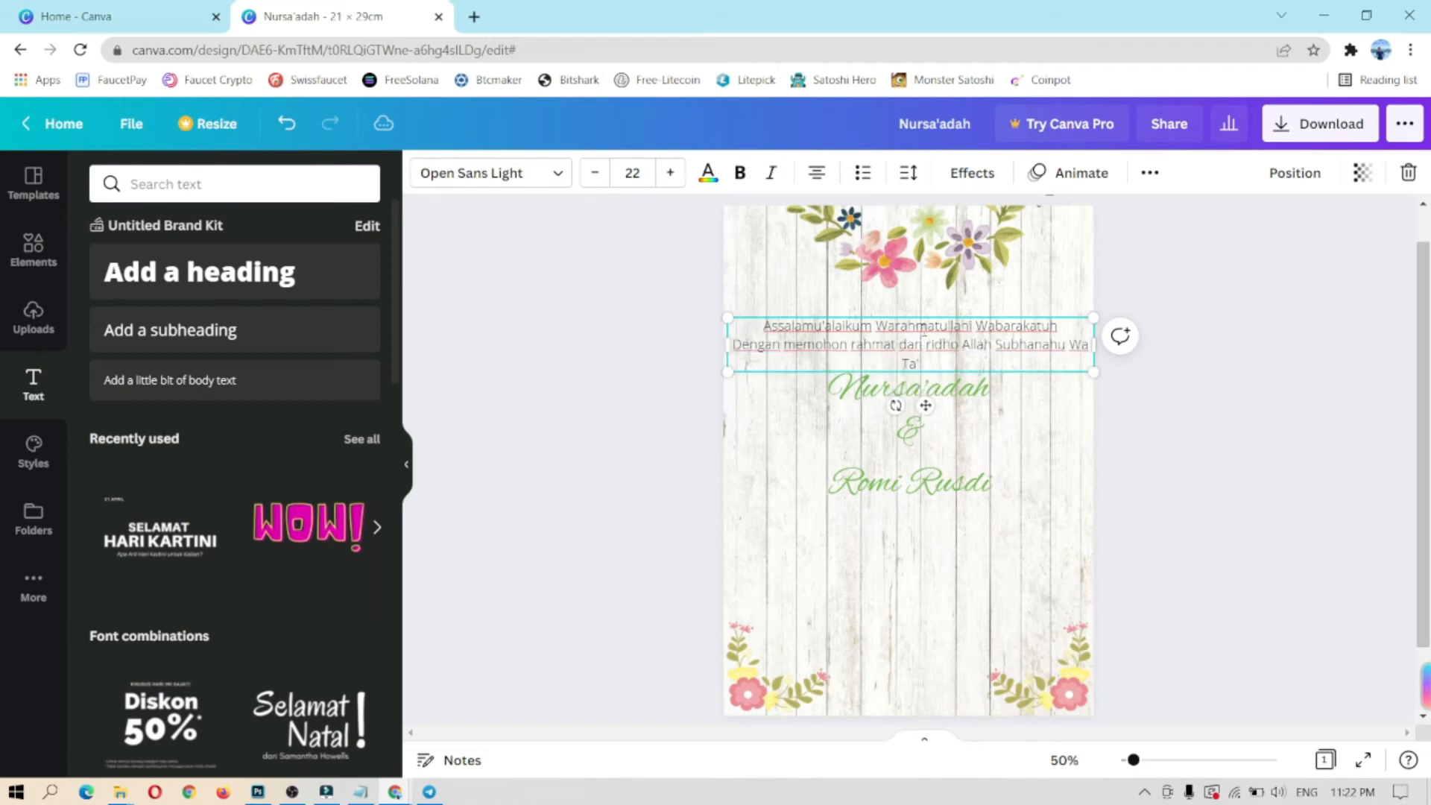
type("'ala")
key("Return")
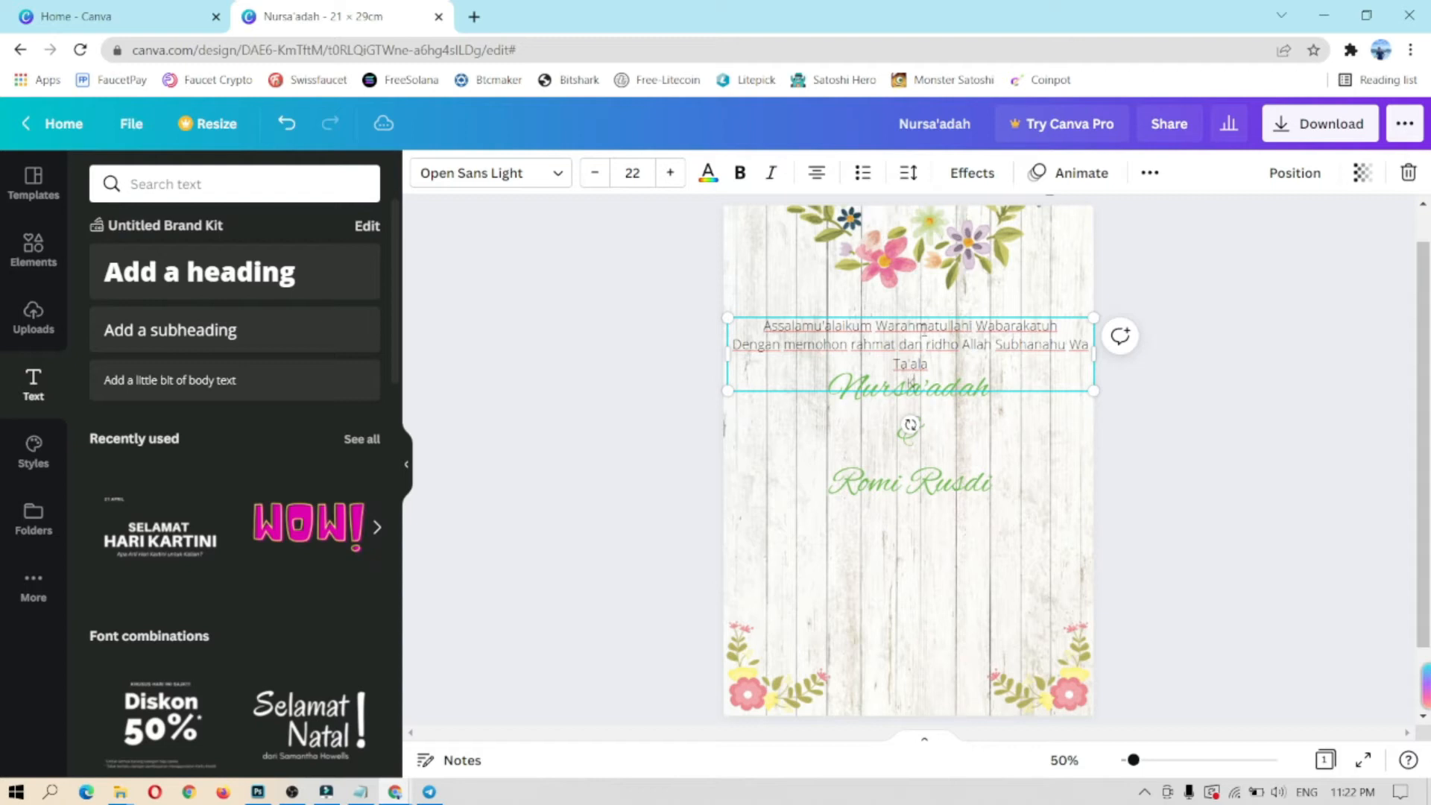
type("Kami bermaksud menyelenggarakan pernika")
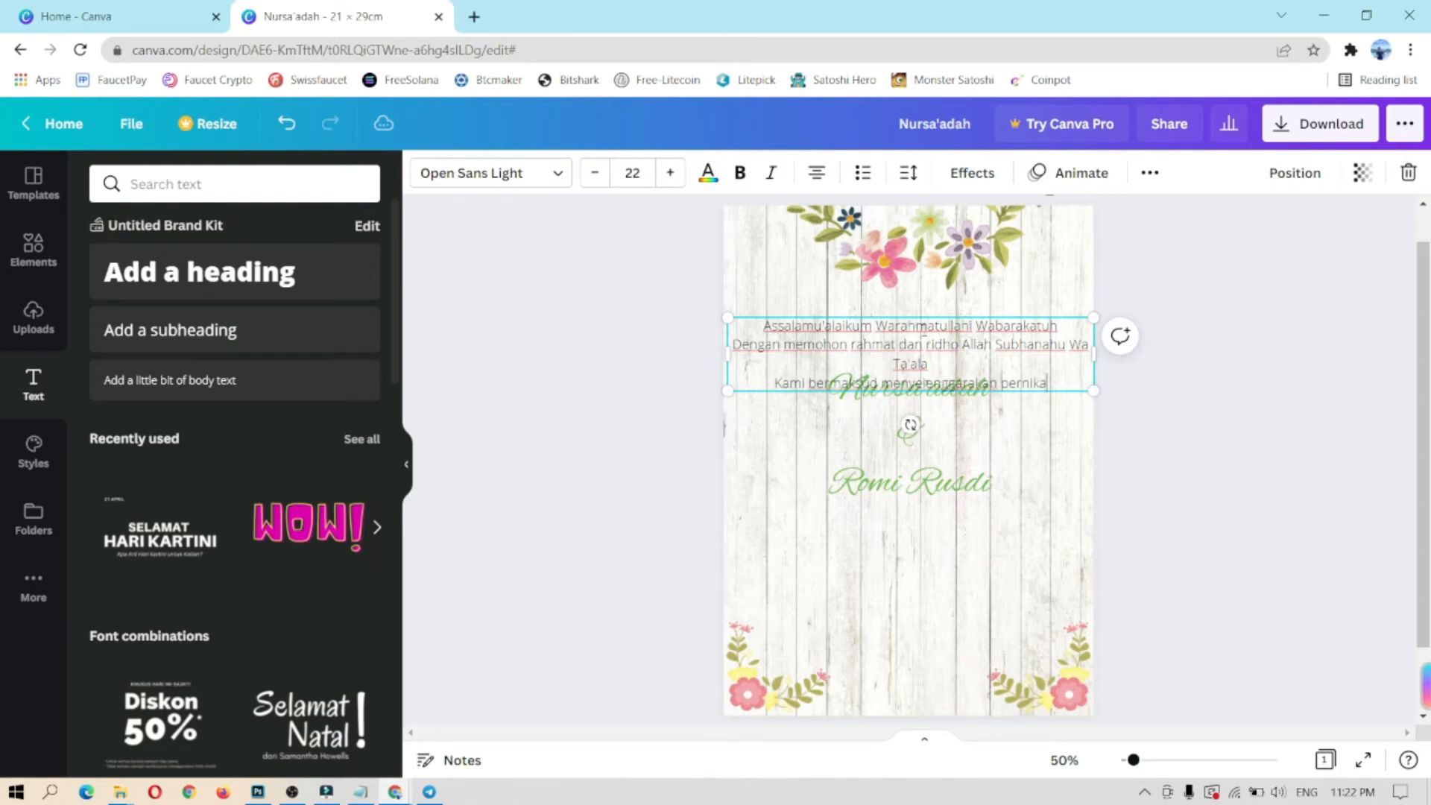
type("han kami :")
left_click(998, 441)
Step: Move the greeting above the names and reduce its size to 16
left_click_drag(995, 364, 993, 339)
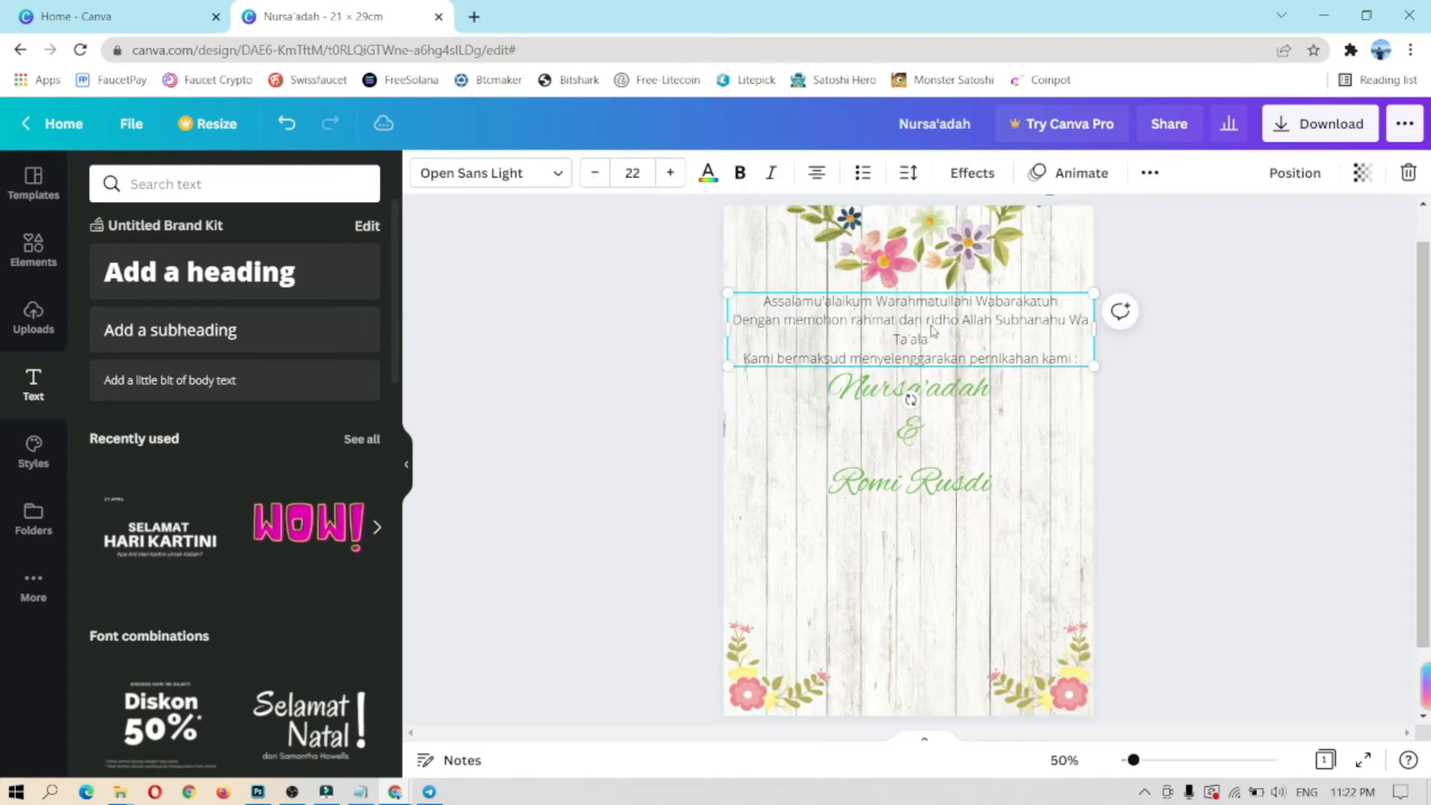
left_click(595, 172)
left_click(594, 173)
left_click(595, 173)
left_click(595, 173)
left_click(595, 173)
left_click(595, 173)
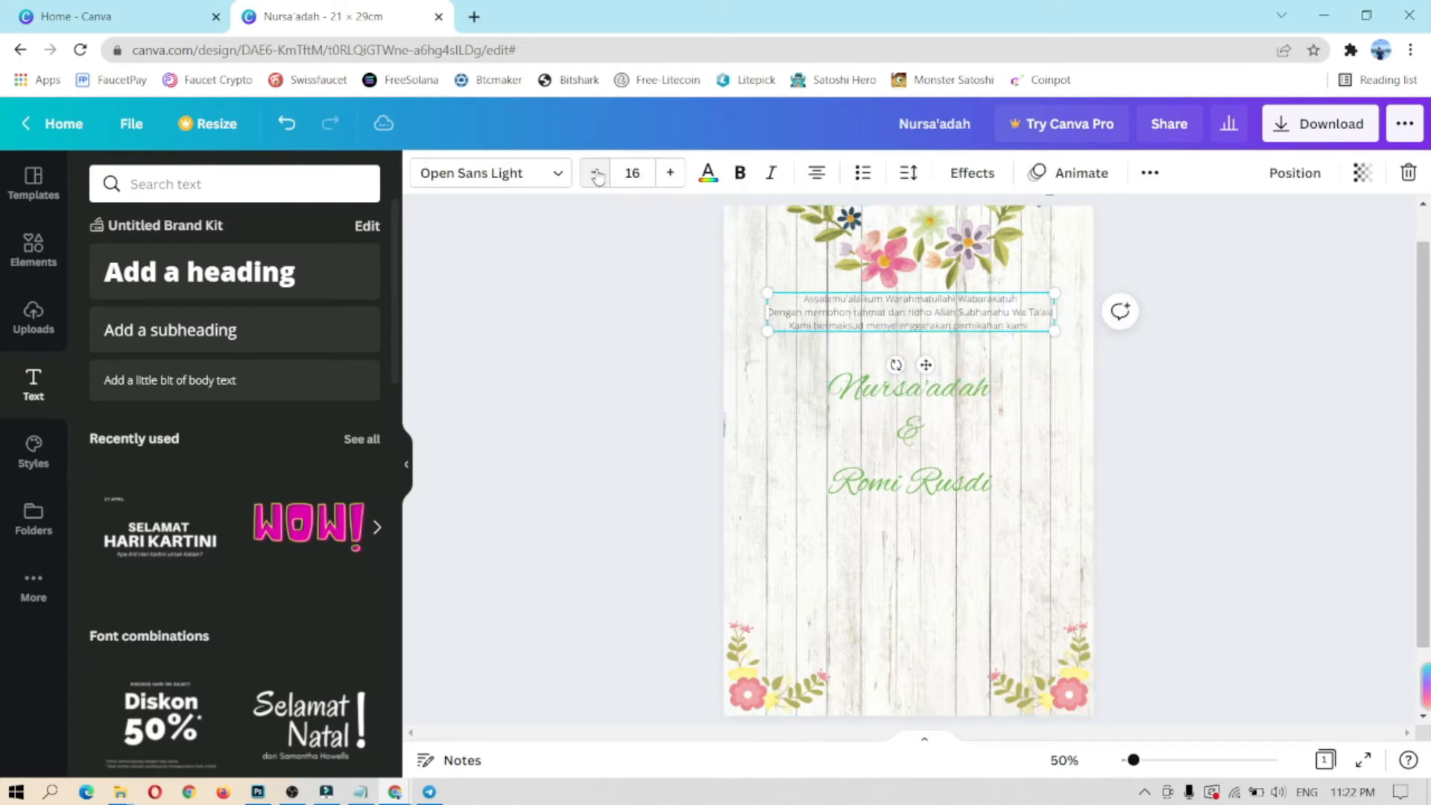
Step: Set the greeting to Rosario at size 18 and centre it on the page
left_click(670, 173)
left_click(670, 173)
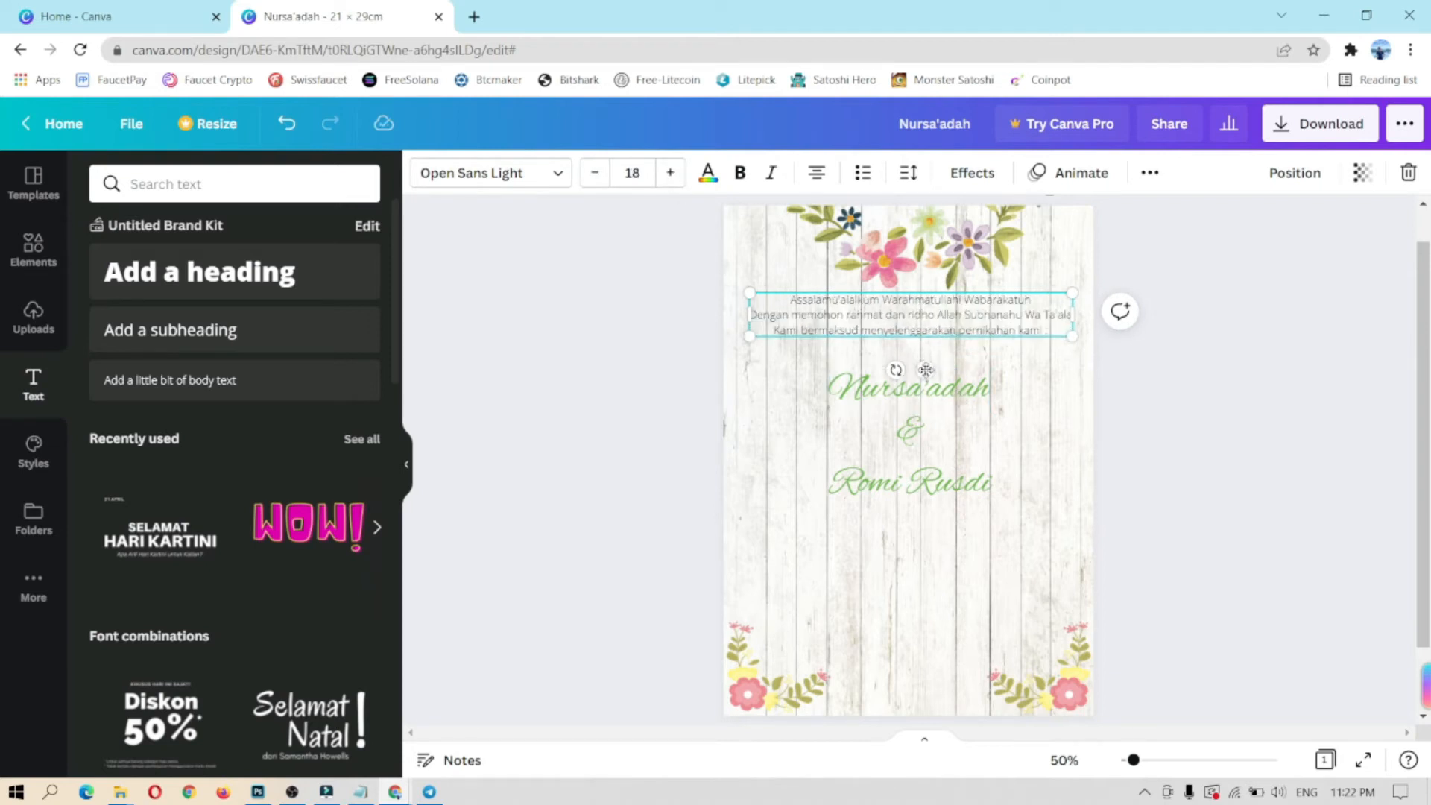
left_click_drag(925, 368, 925, 373)
left_click(522, 173)
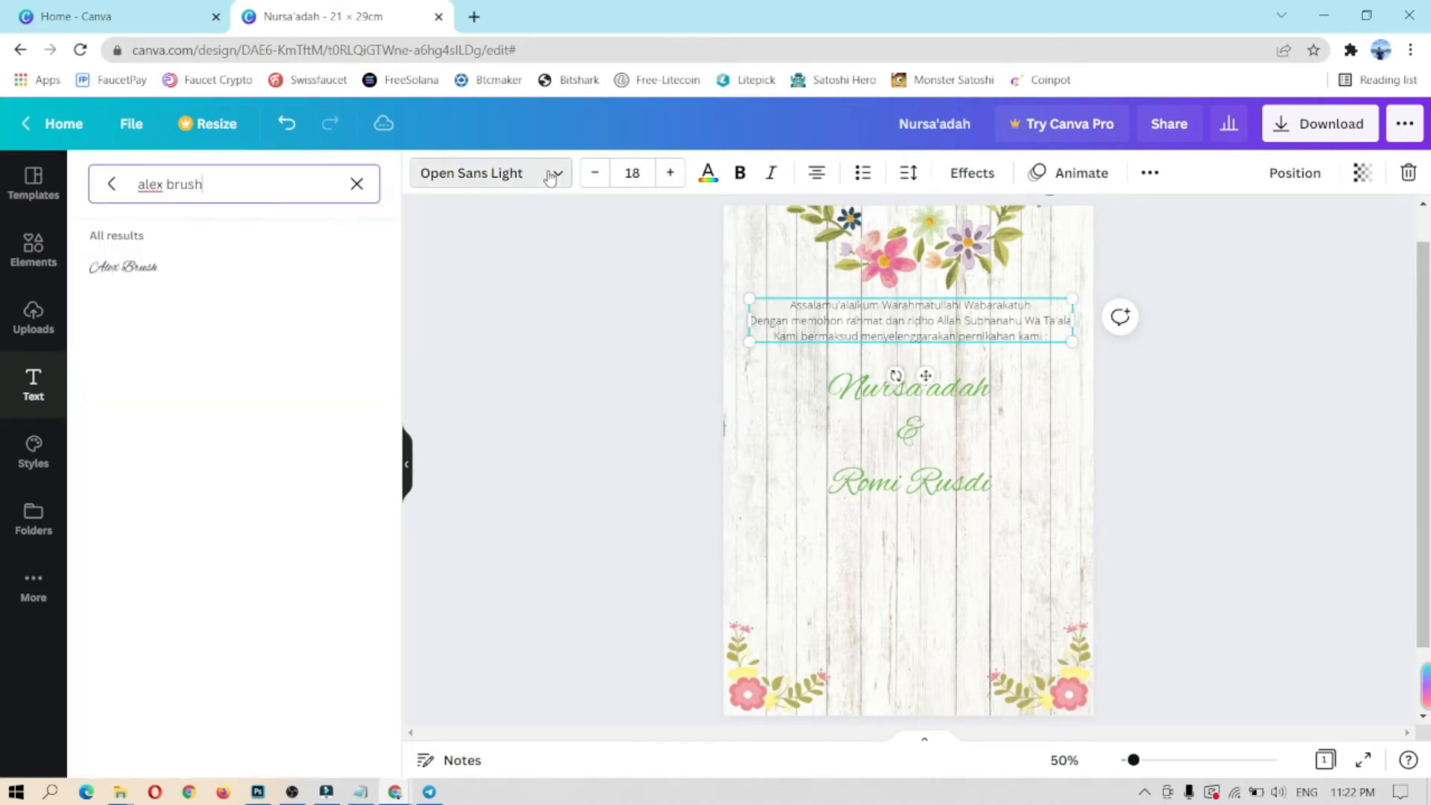
type("rosario")
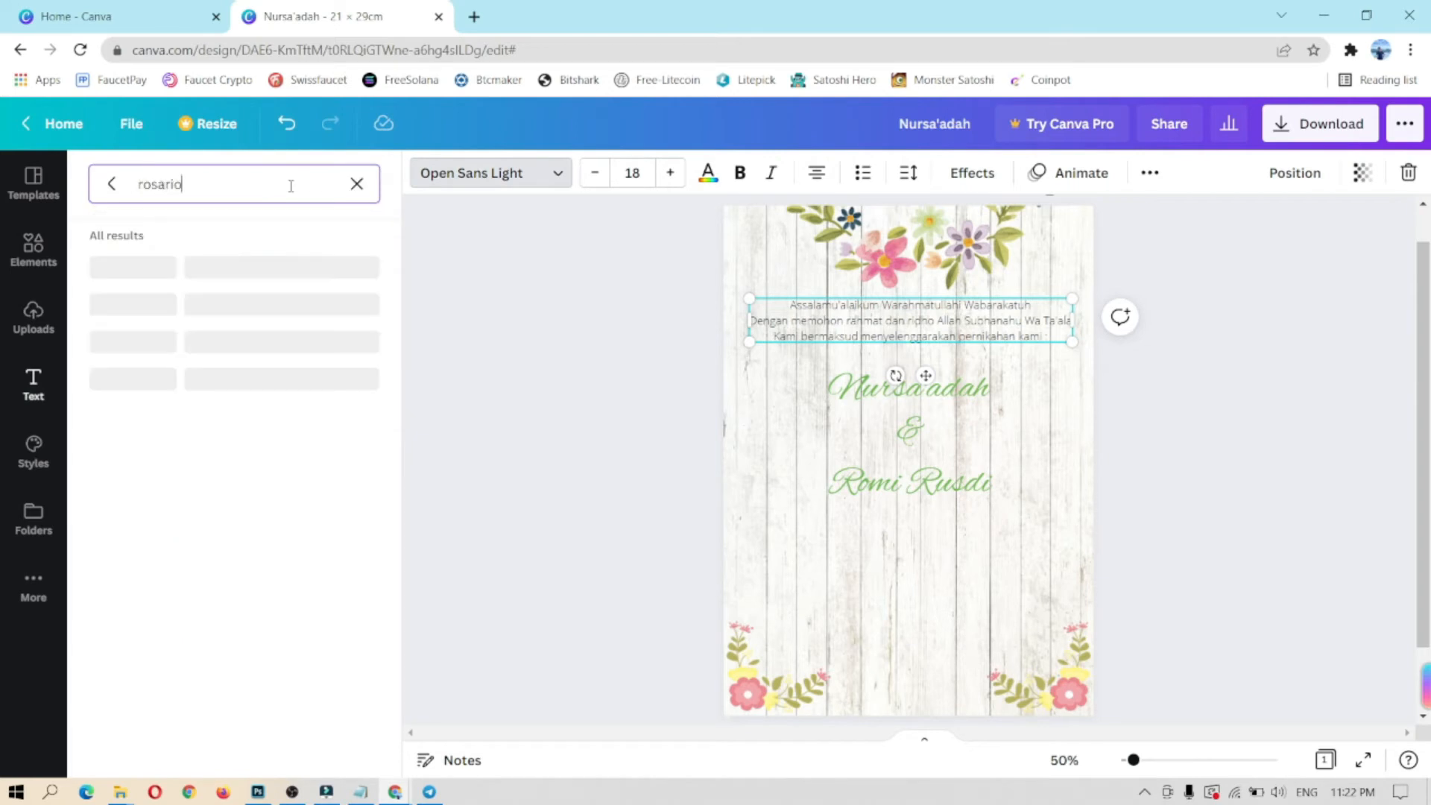
left_click(159, 278)
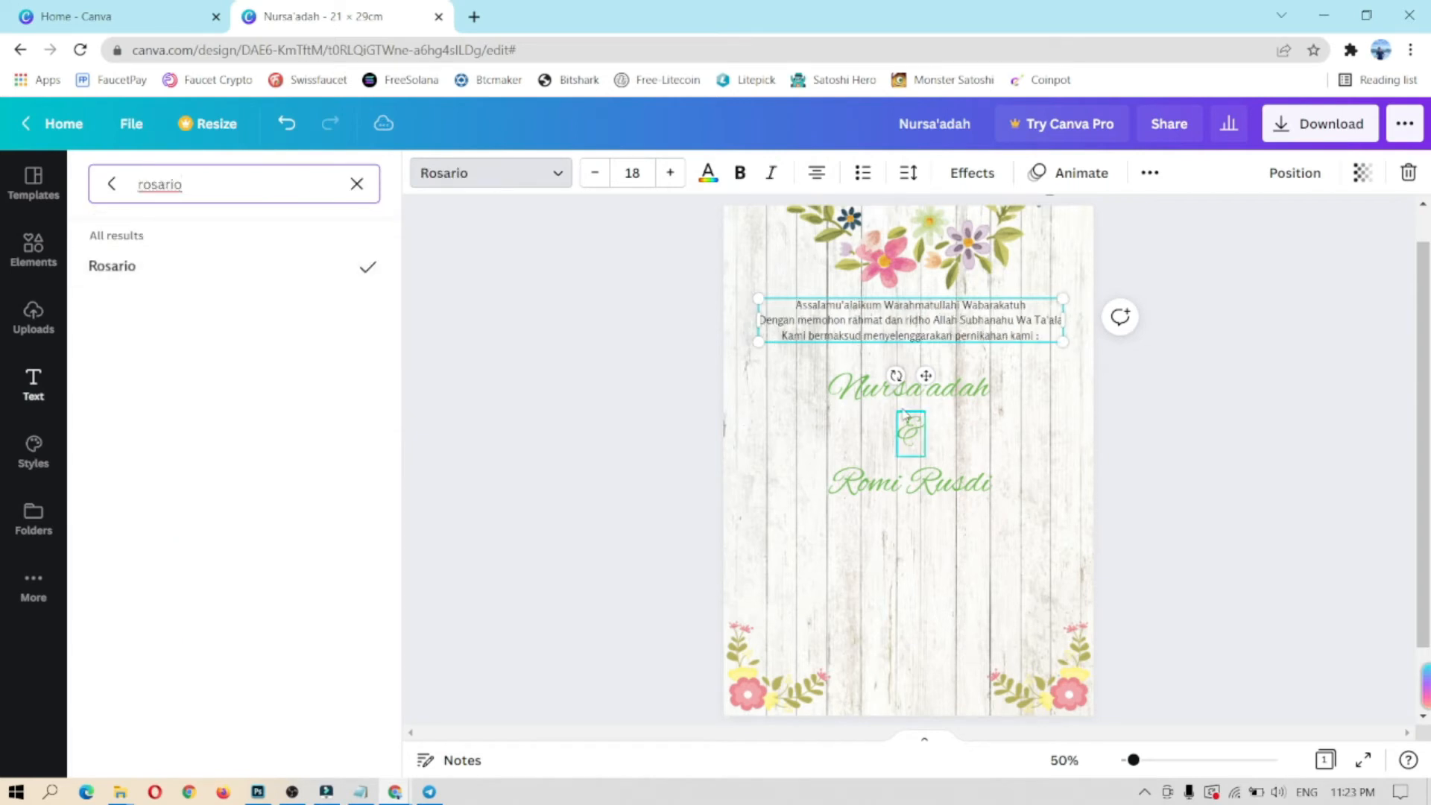
left_click_drag(925, 373, 921, 370)
Step: Move the first and second names up closer beneath the greeting
left_click(921, 380)
left_click_drag(925, 442, 924, 414)
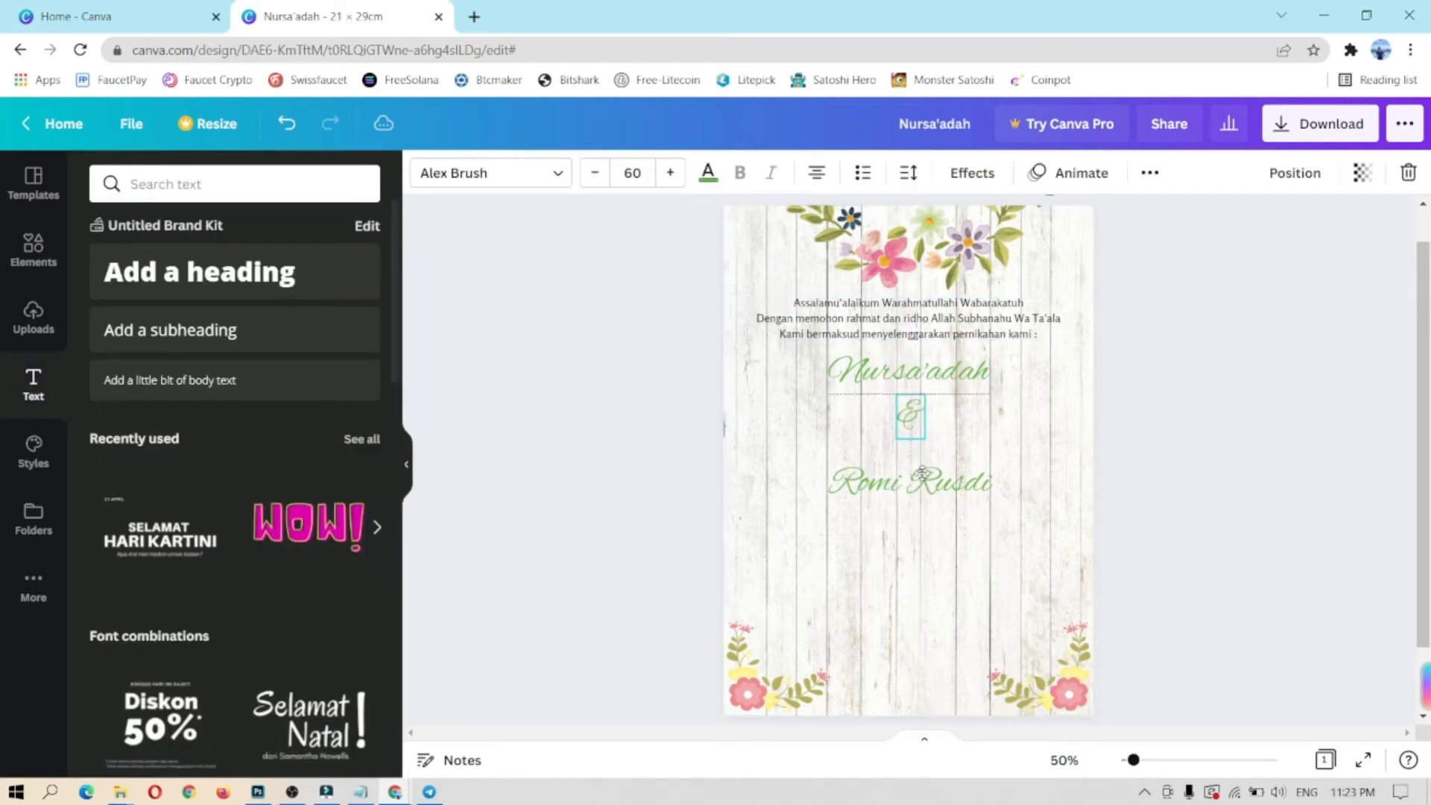
left_click_drag(940, 484, 939, 465)
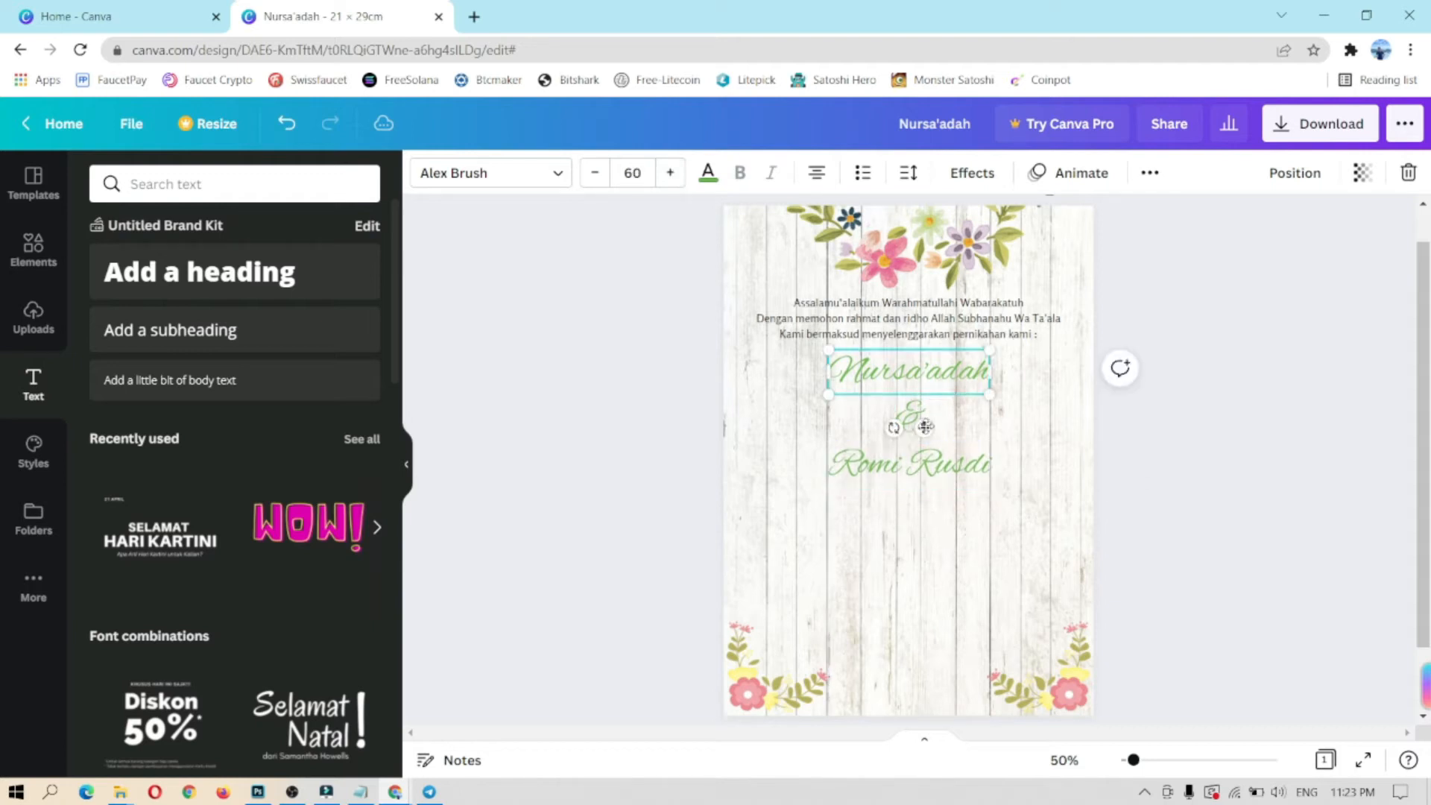
left_click(991, 595)
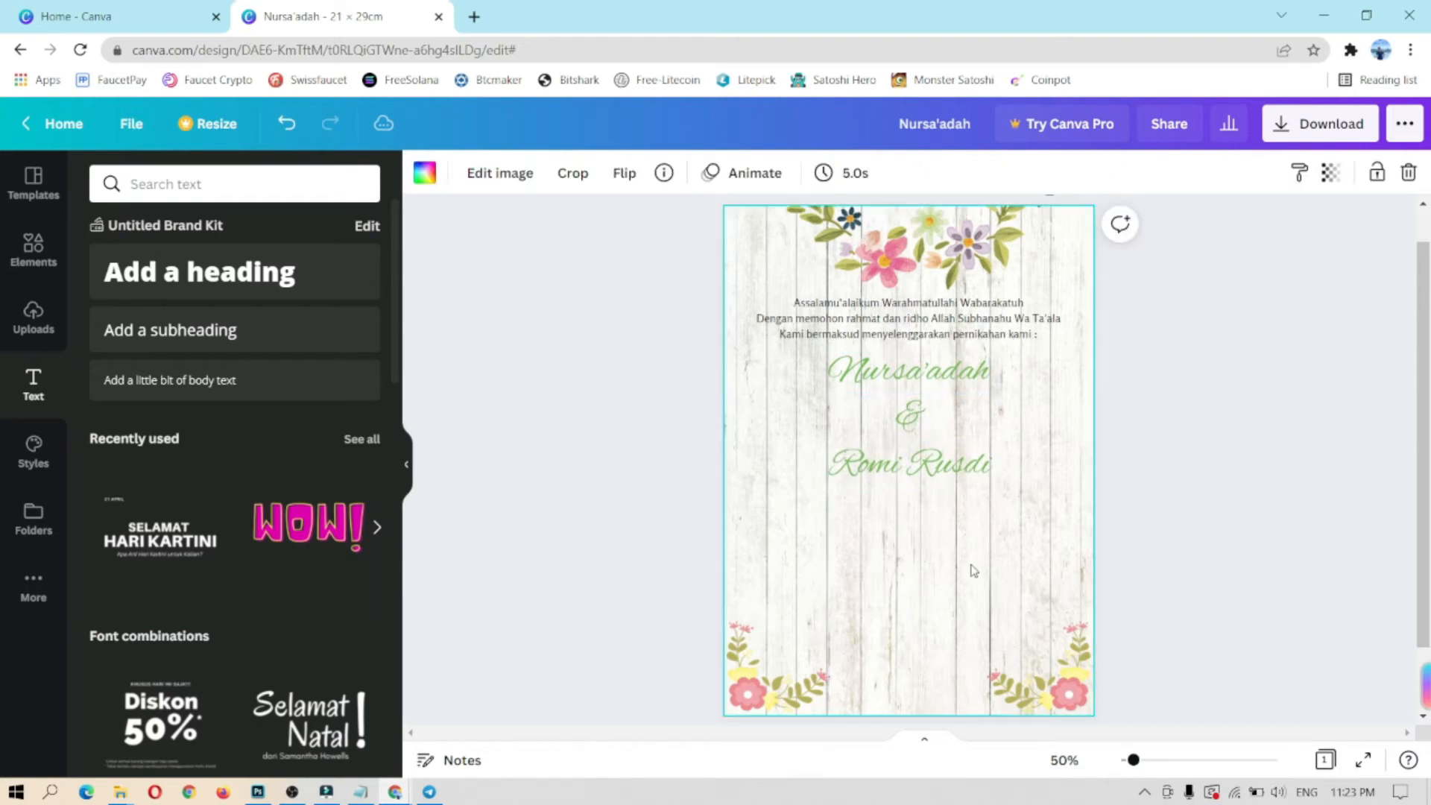
Step: Add a small green line naming the parents beneath the first name
left_click(562, 401)
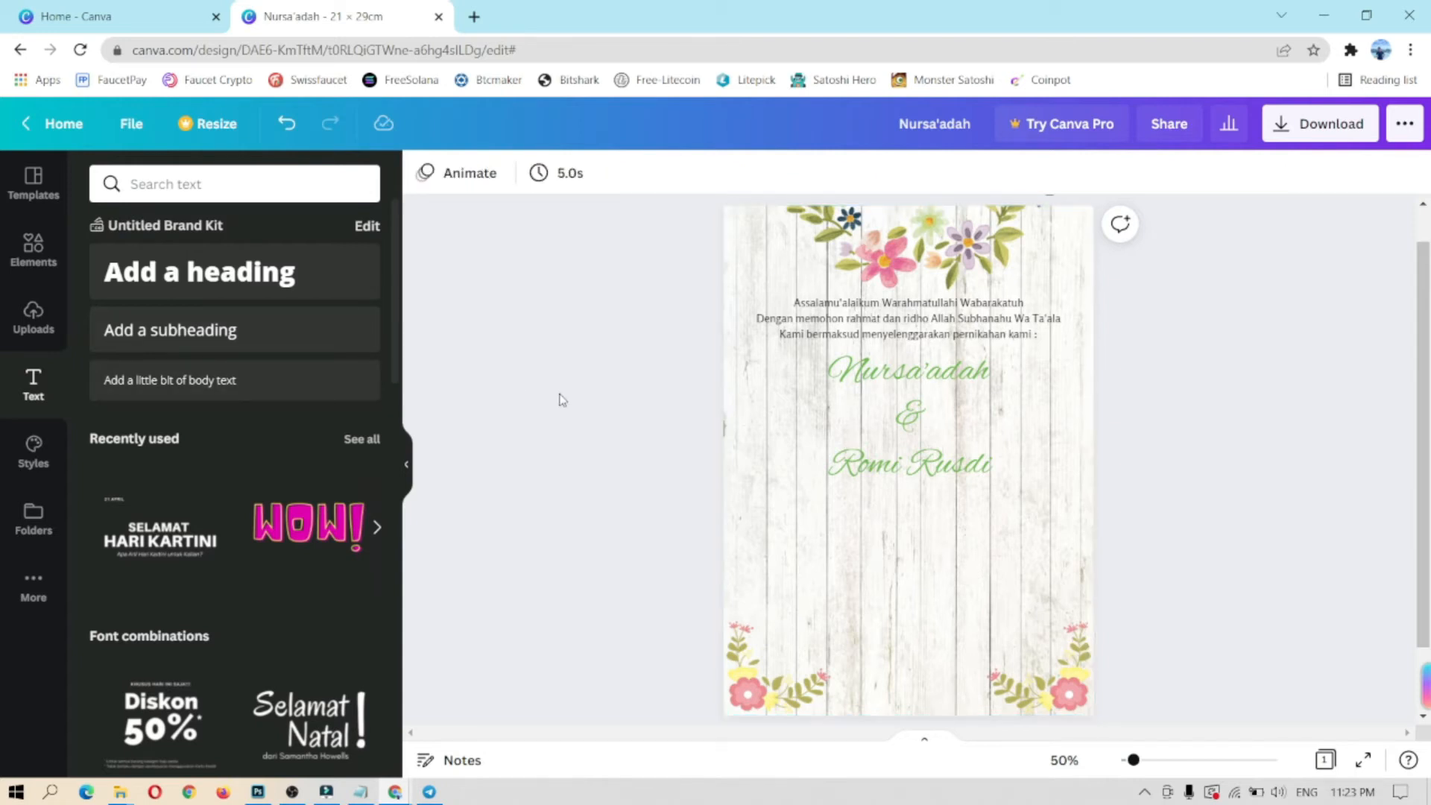
left_click(182, 381)
left_click_drag(926, 500, 925, 435)
type("Putr")
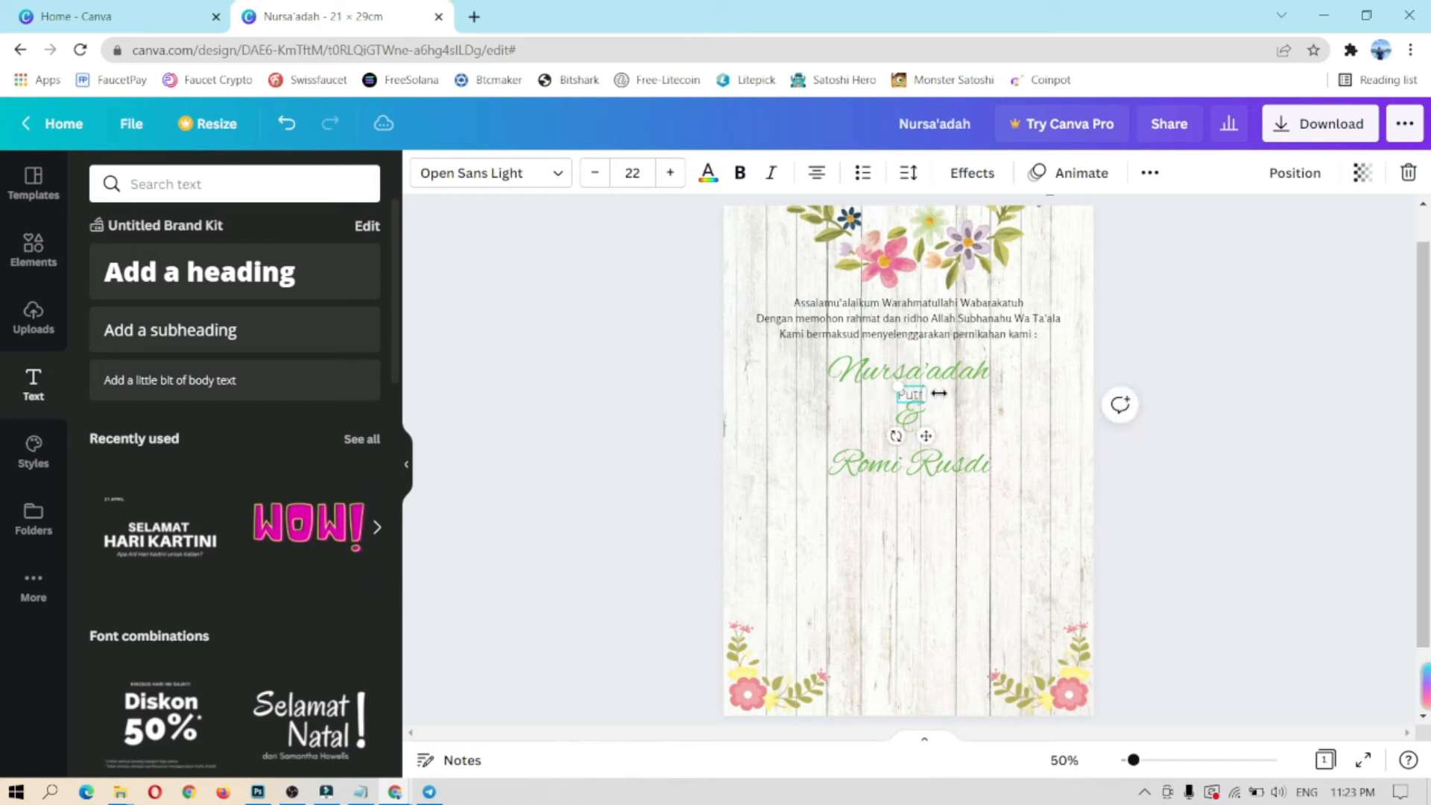
type("i Bapak Abdulla")
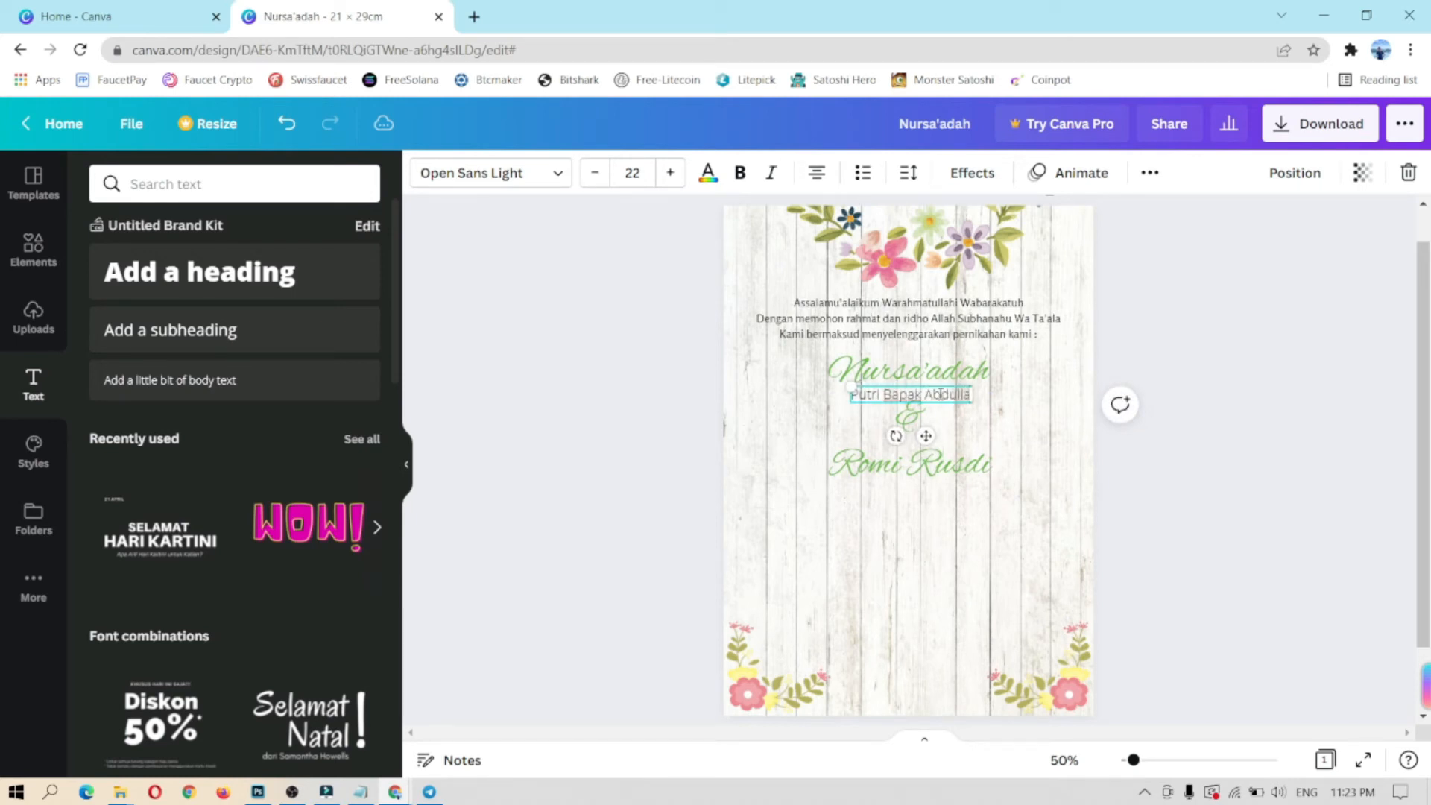
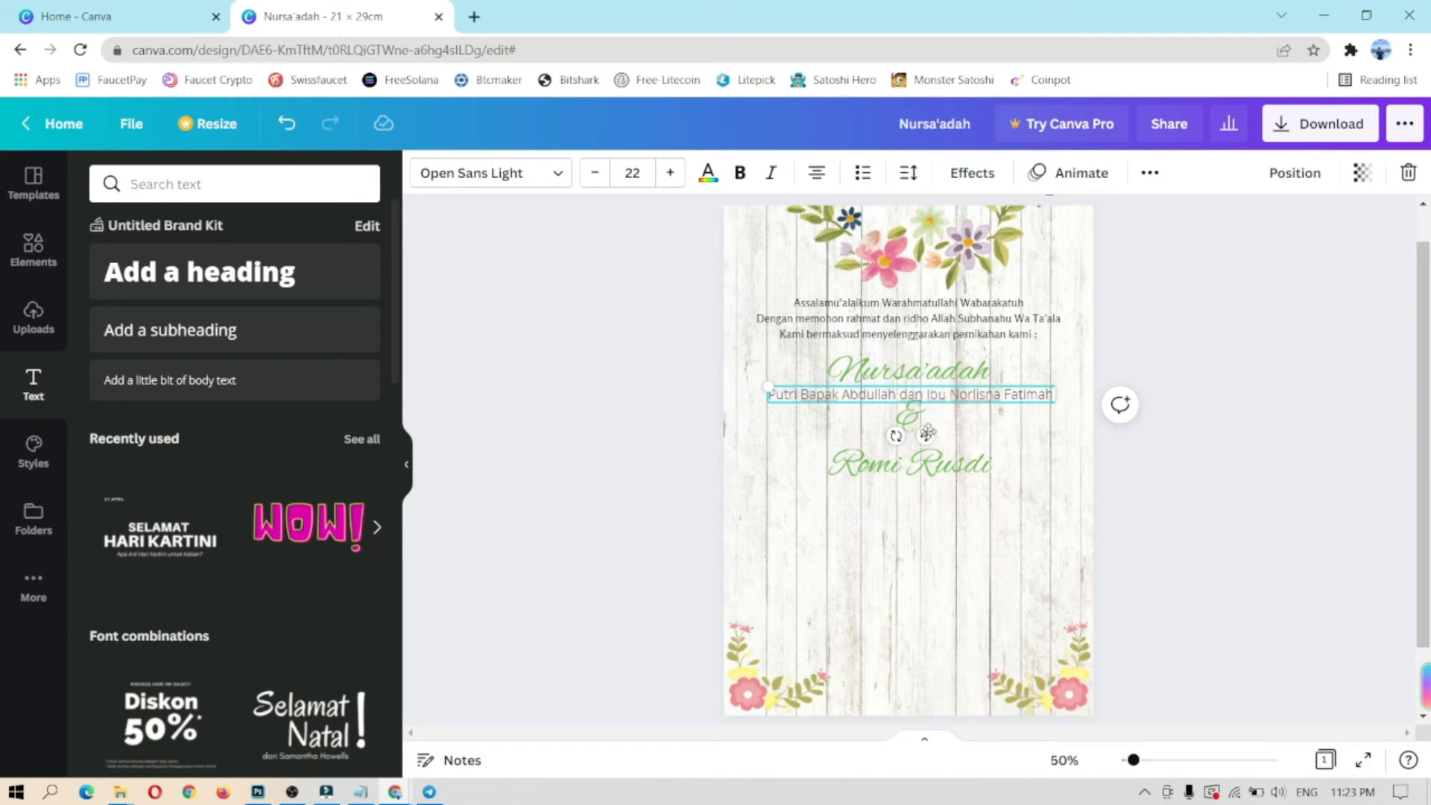
left_click(591, 173)
left_click(591, 173)
left_click(590, 173)
left_click(590, 173)
left_click(590, 173)
left_click(591, 173)
left_click(590, 173)
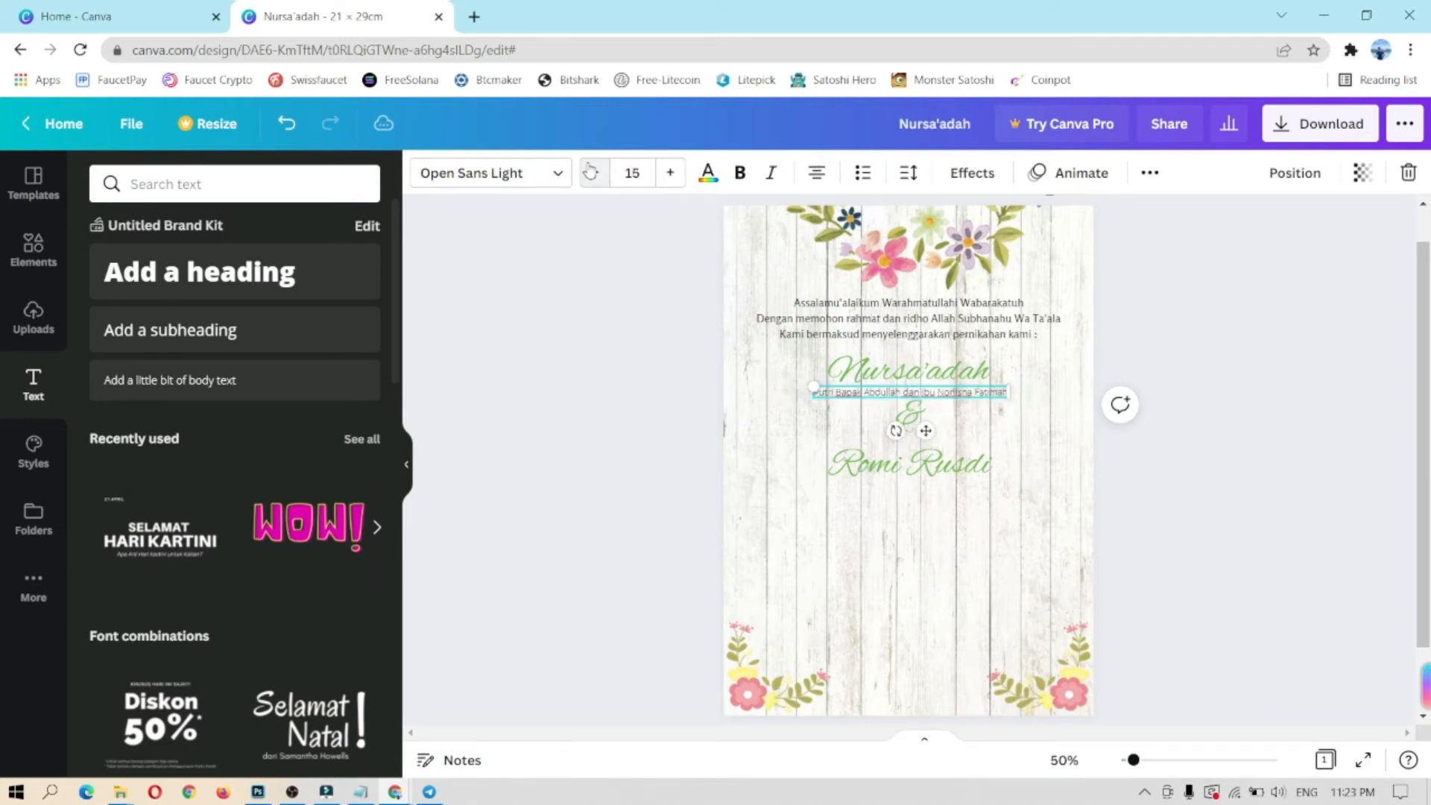
left_click_drag(927, 430, 925, 433)
left_click(708, 173)
left_click(260, 269)
Step: Nudge the ampersand and second name slightly down to make room
left_click(909, 420)
left_click_drag(923, 476, 929, 525)
left_click(957, 465)
left_click(909, 430)
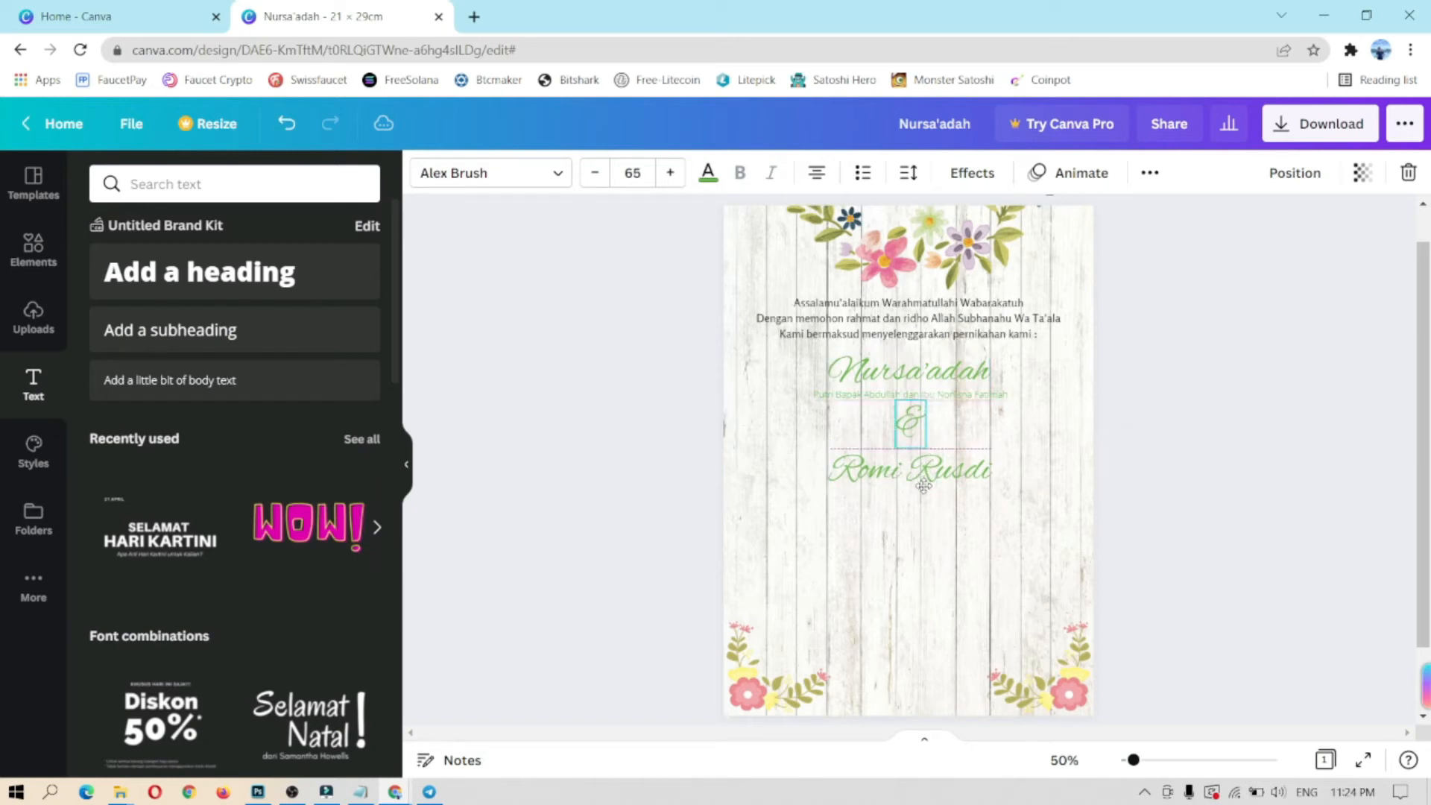
left_click(1027, 421)
Step: Duplicate the parents line below the second name and clear its text for editing
left_click(966, 395)
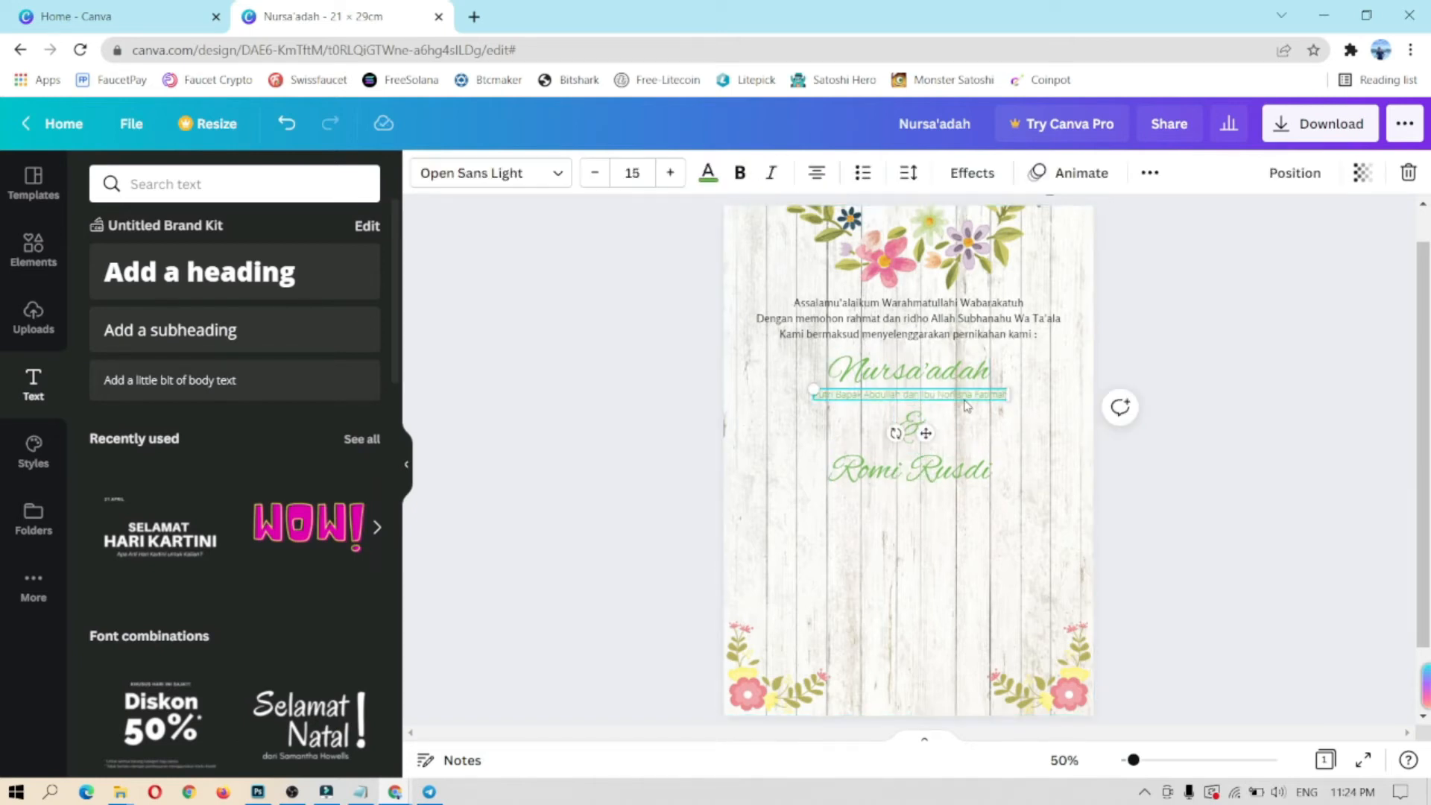
right_click(965, 400)
left_click(995, 417)
left_click(926, 545)
key("ctrl+v")
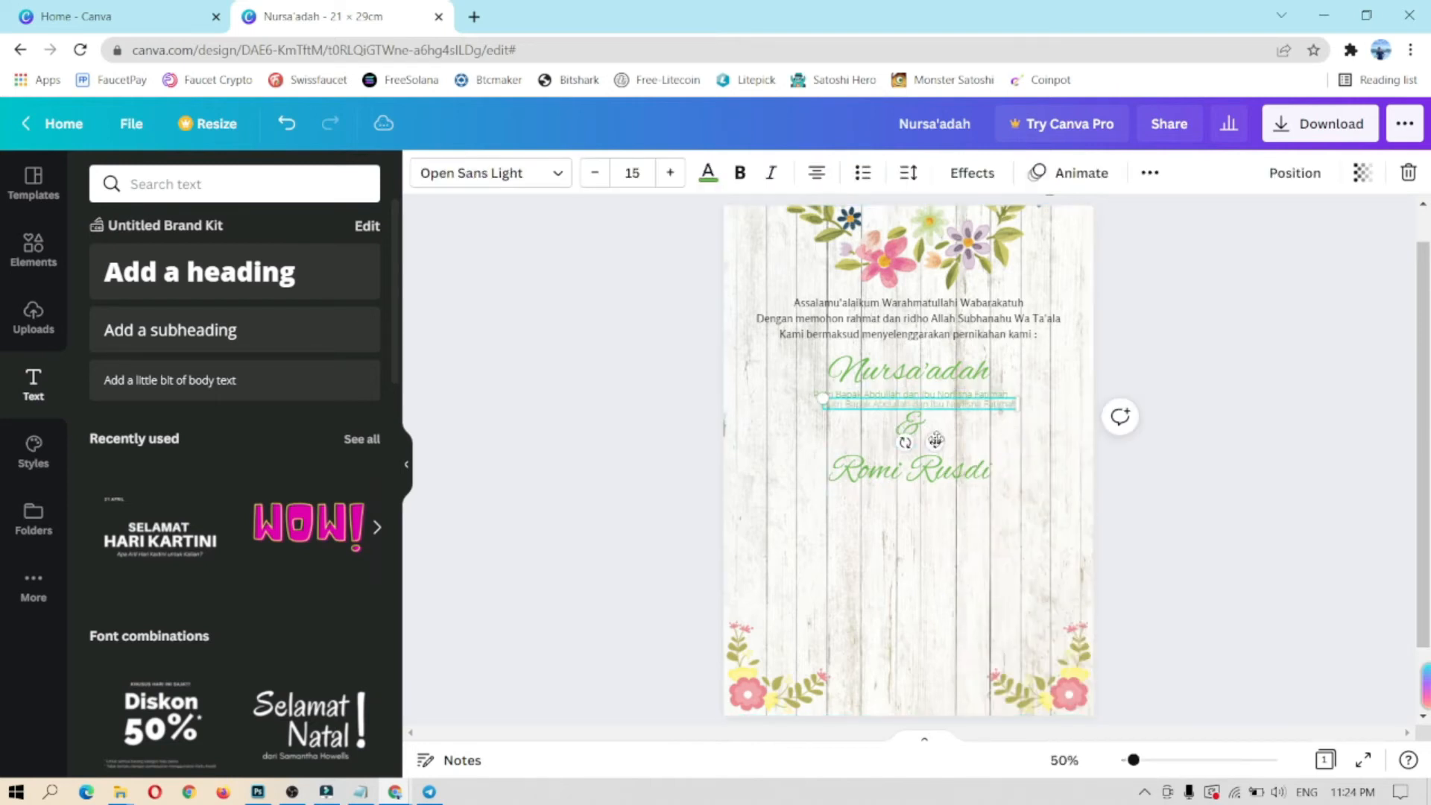
left_click_drag(936, 442, 928, 522)
key("Return")
key("BackSpace")
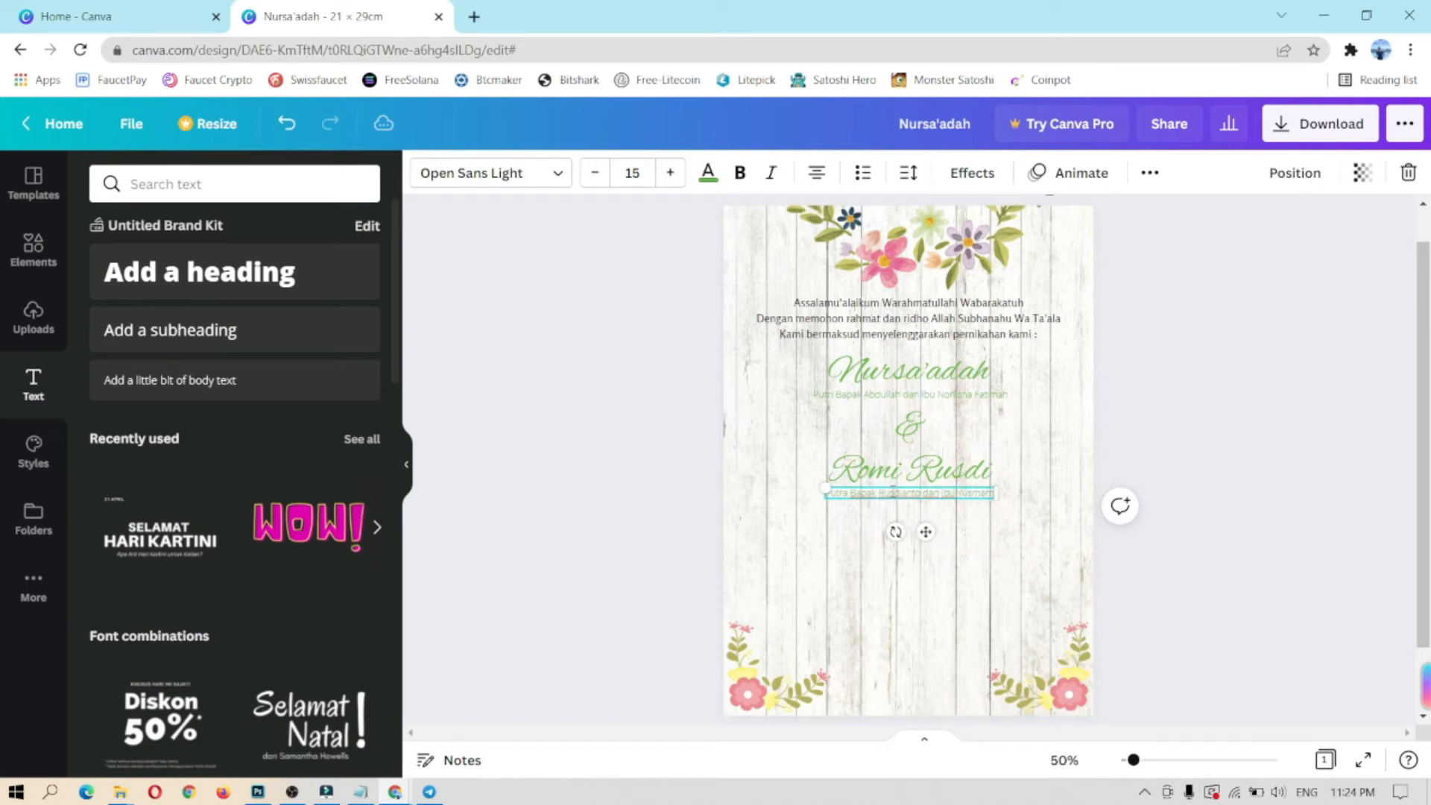
left_click(958, 594)
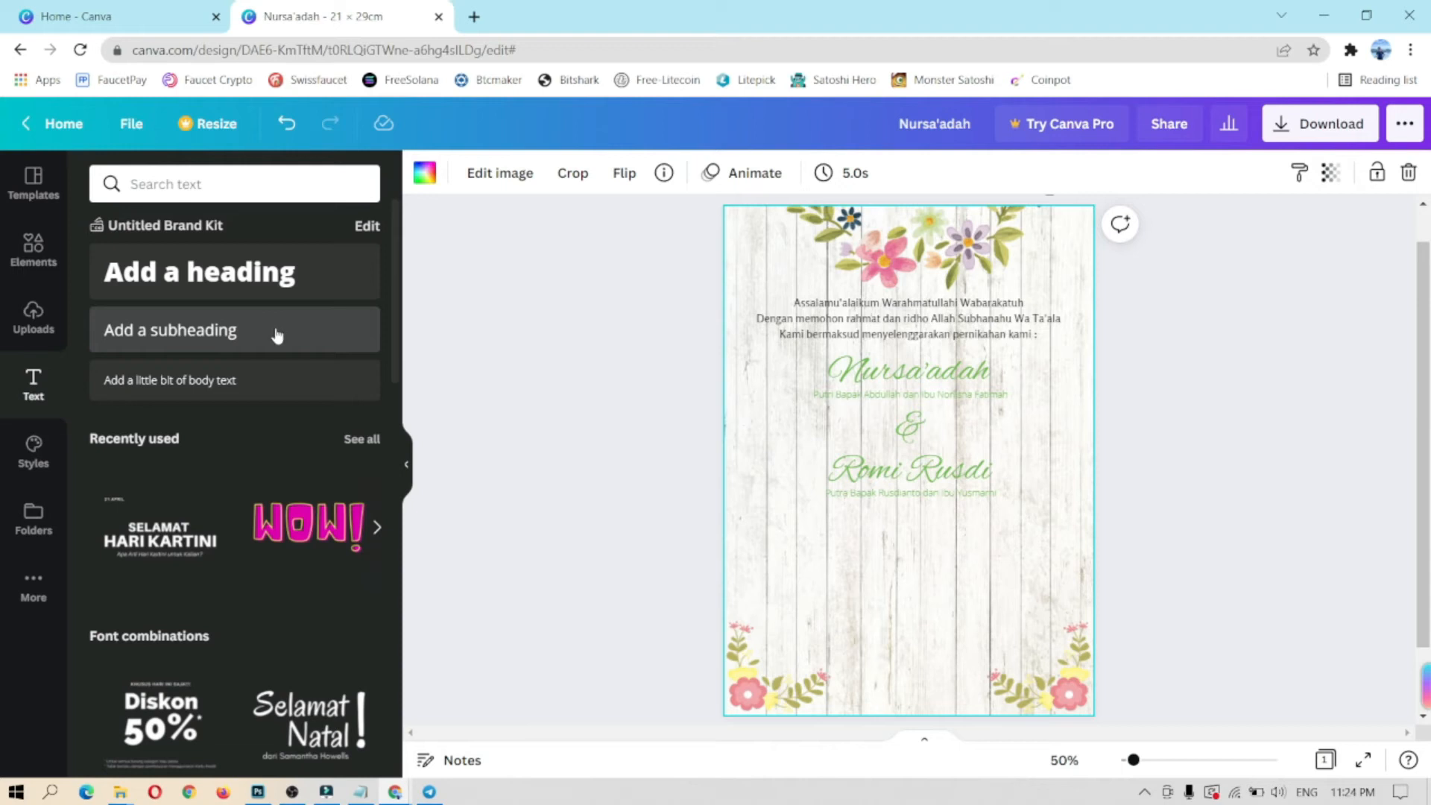
Step: Add a subheading below the parents line reading 'Insya Allah akan dilaksanakan pada :'
left_click_drag(223, 330, 907, 511)
left_click_drag(922, 563, 923, 567)
type("Ins")
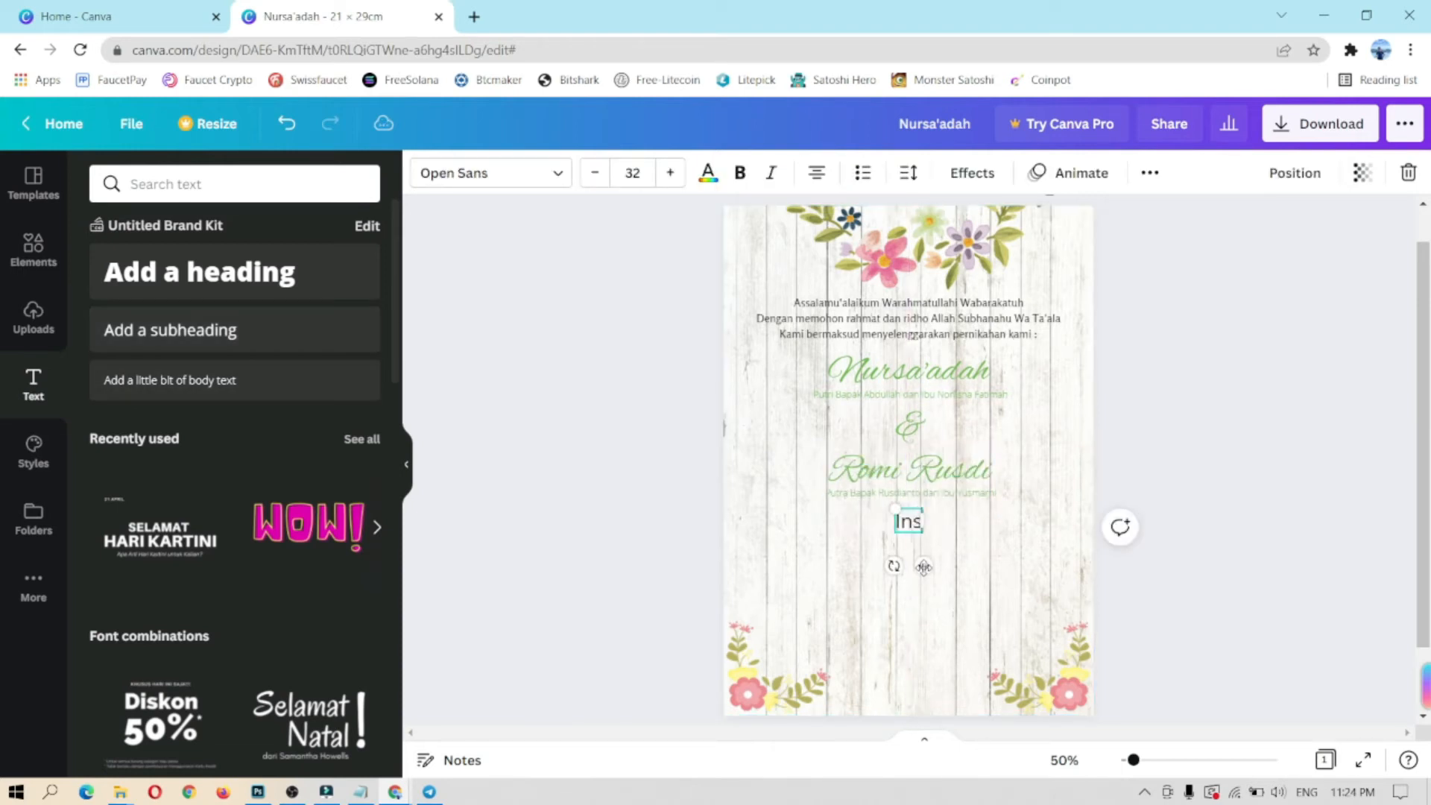
type("ya Allah akan dilaksanakan pada :")
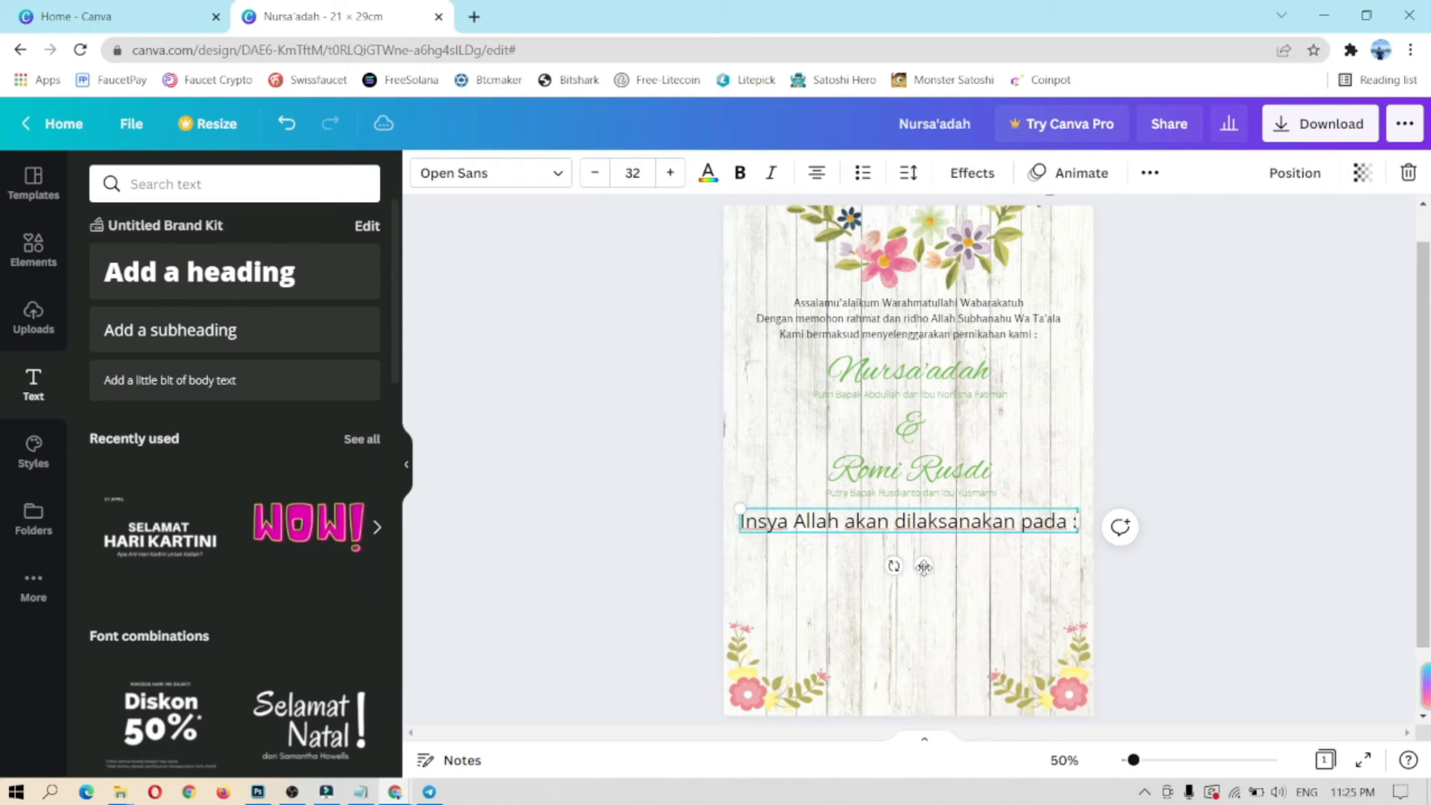
Step: Shrink the announcement line to size 18 and set it in Rosario
left_click(592, 173)
left_click(593, 173)
left_click(593, 173)
left_click(594, 173)
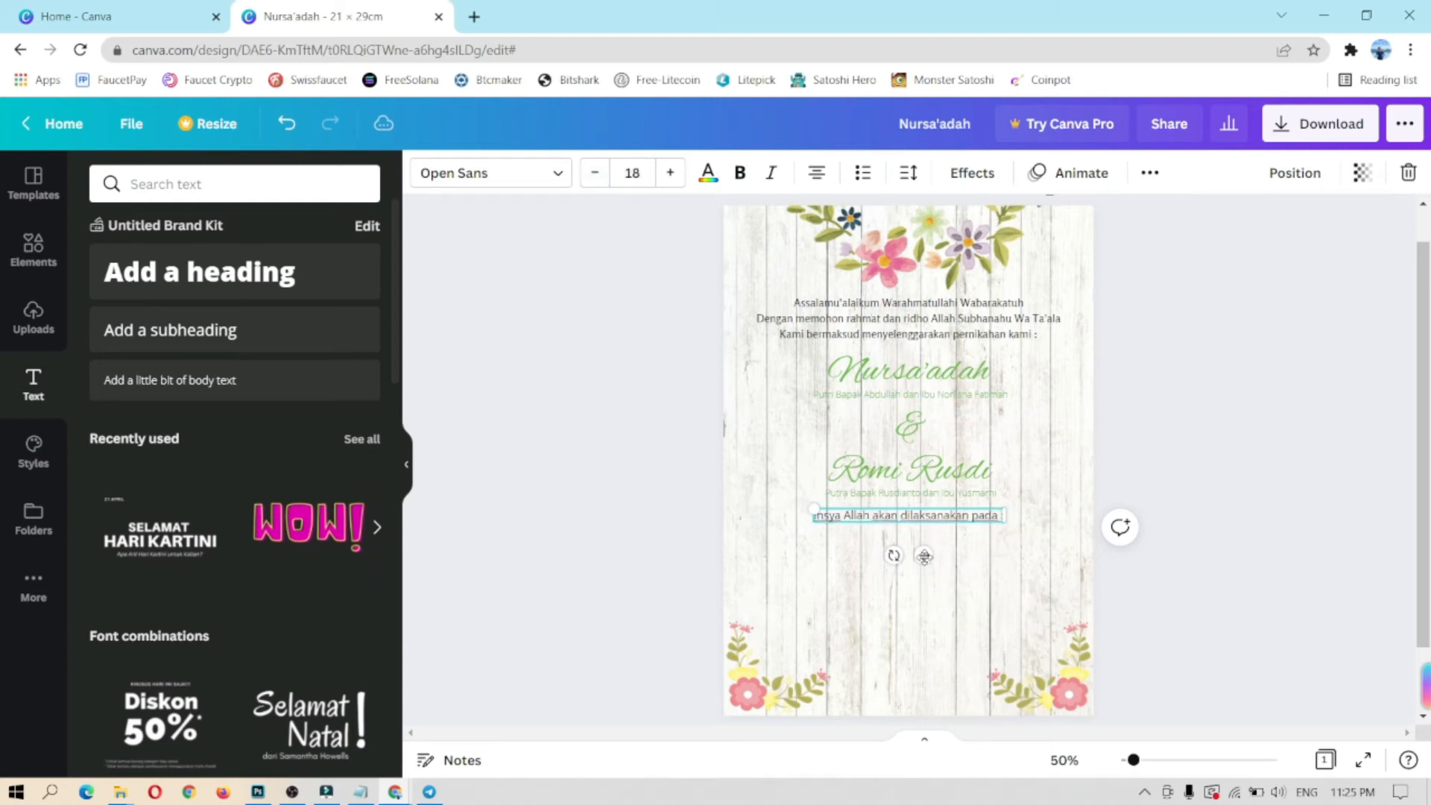
left_click(484, 172)
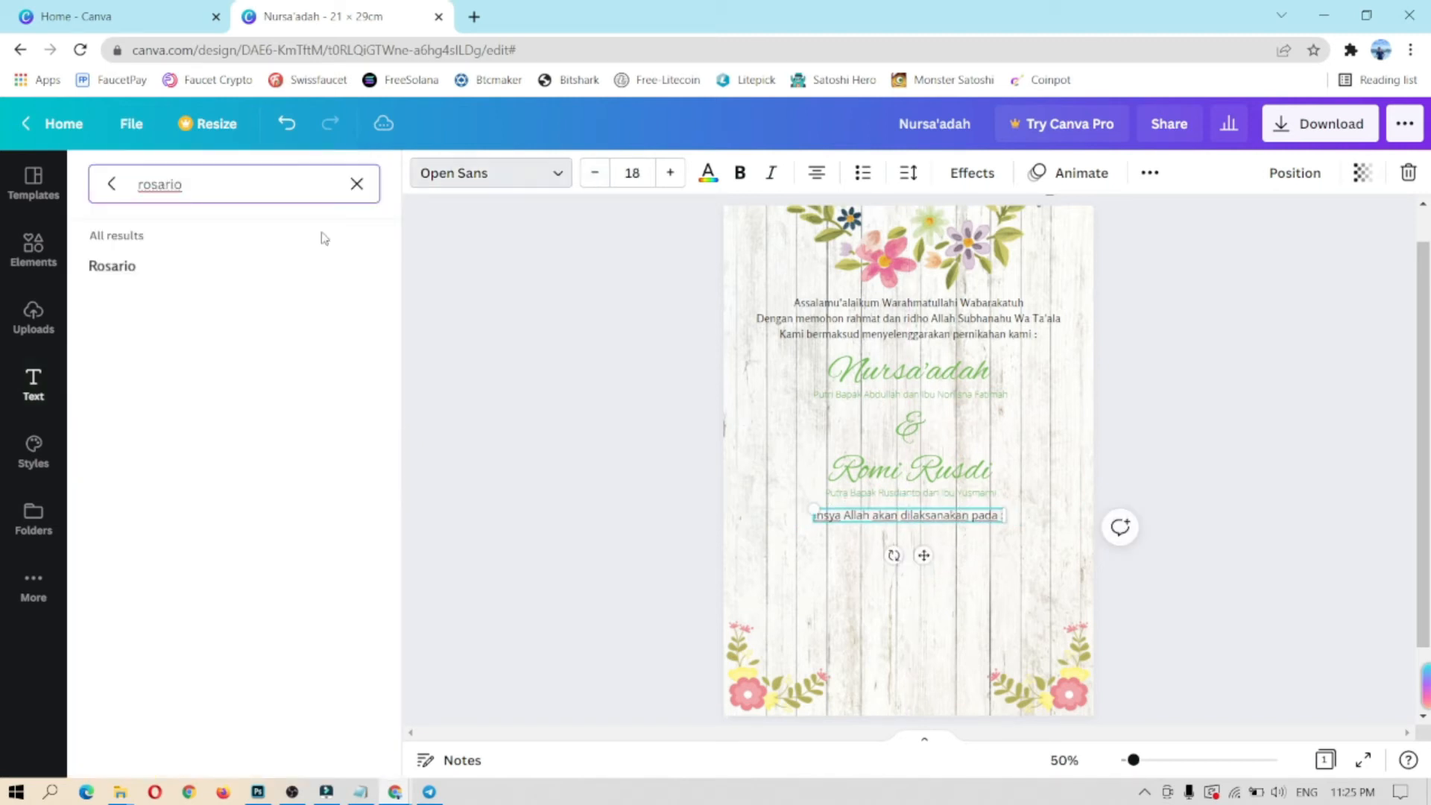
left_click(158, 269)
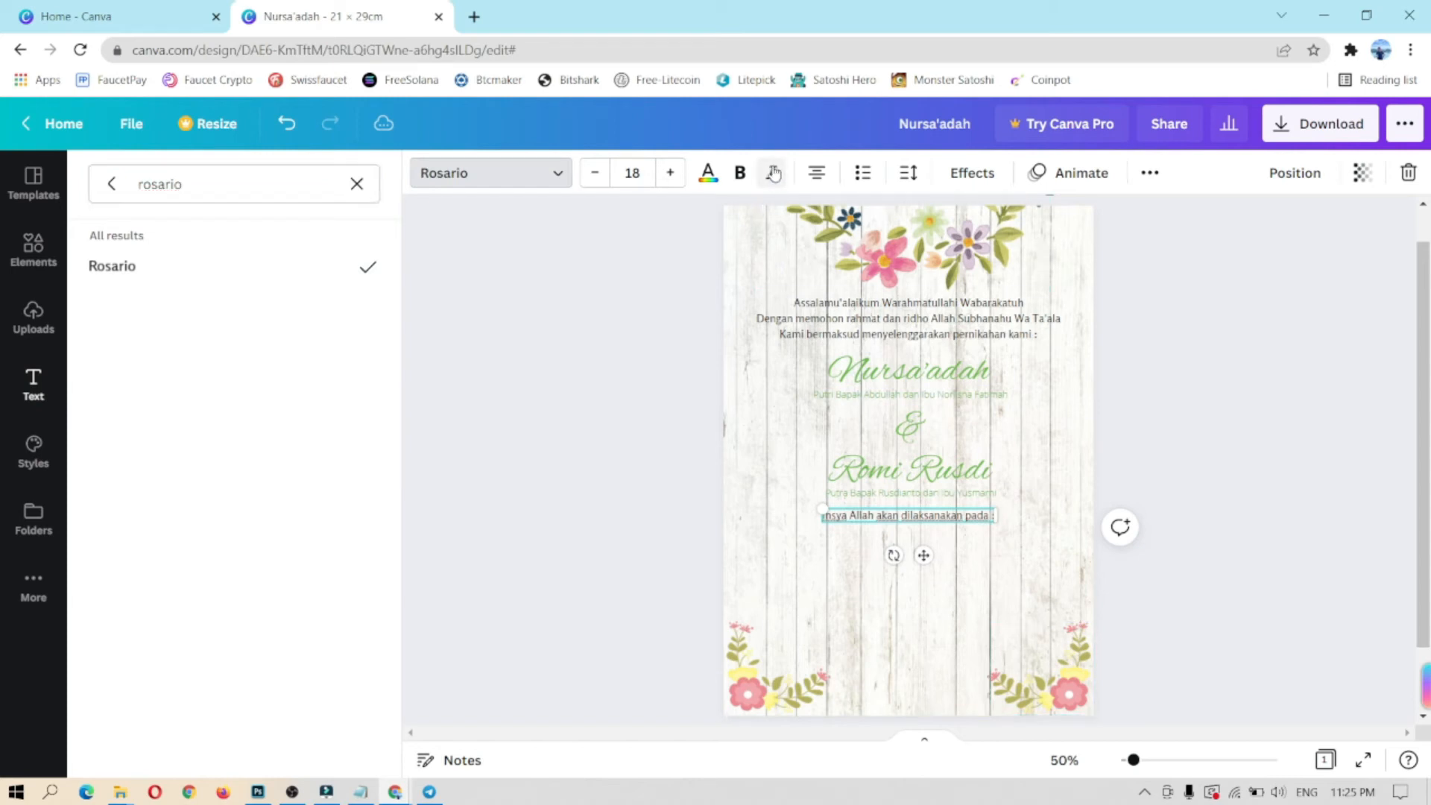
left_click(818, 510)
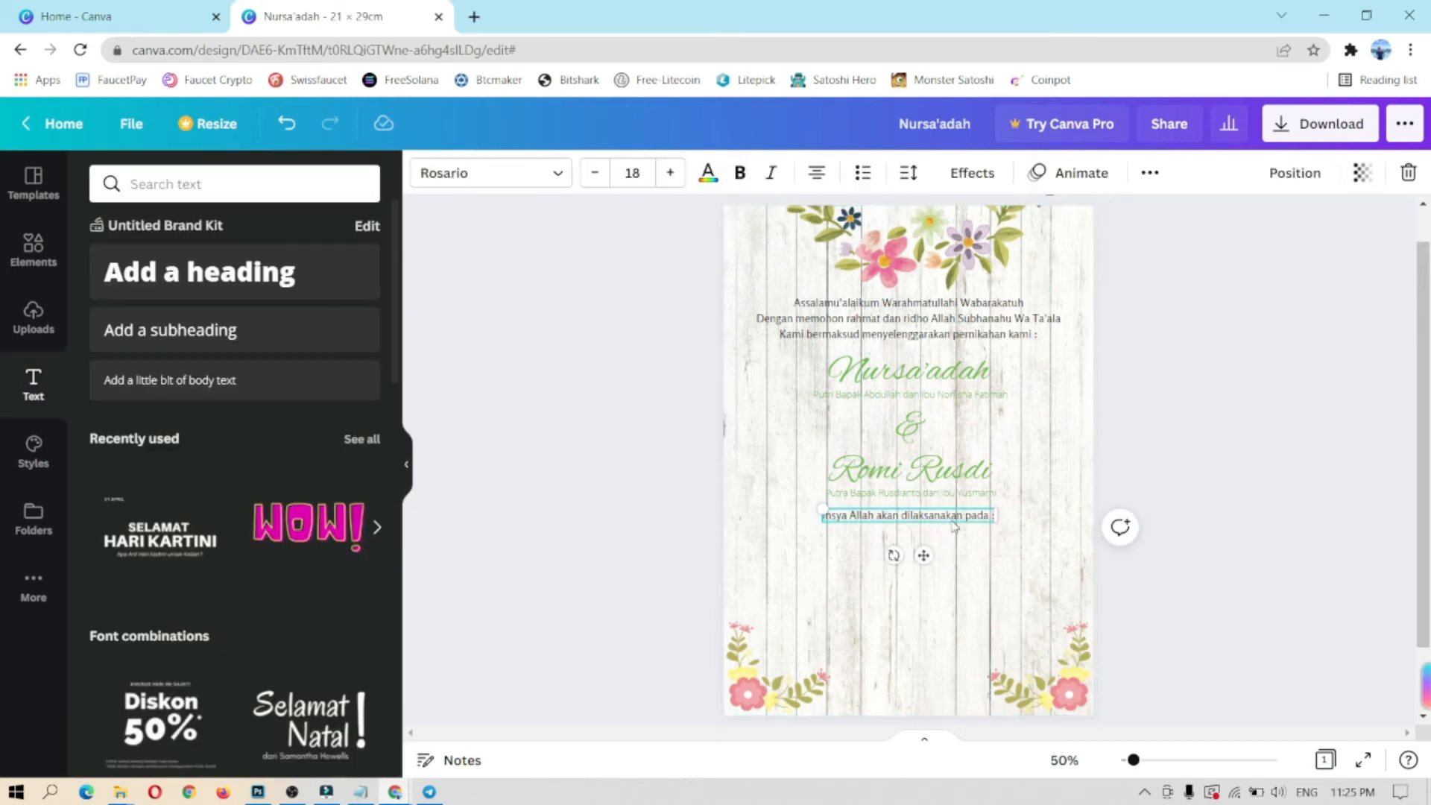
Step: Make the announcement line italic and green, centred under the parents line
left_click(772, 173)
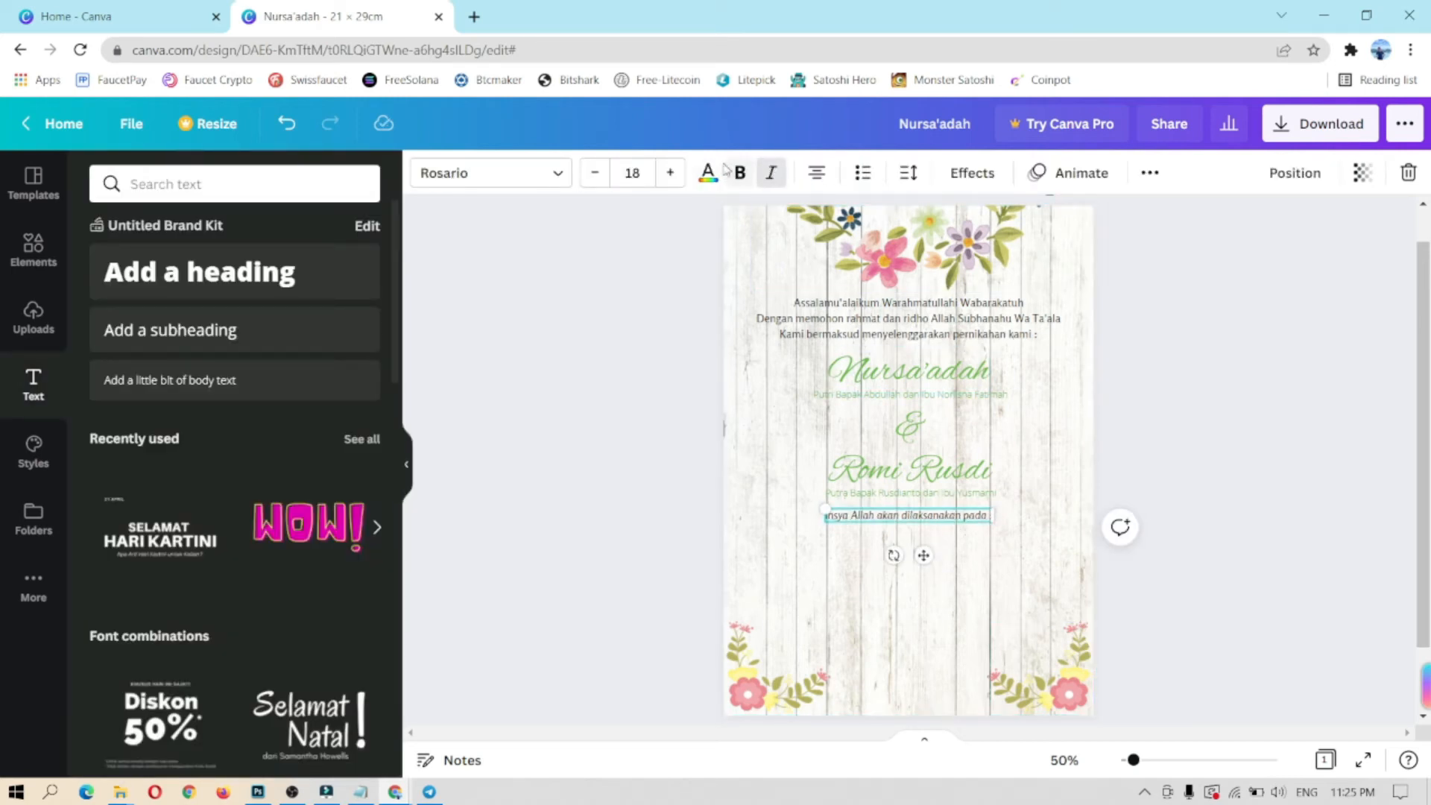
left_click(708, 173)
left_click(259, 269)
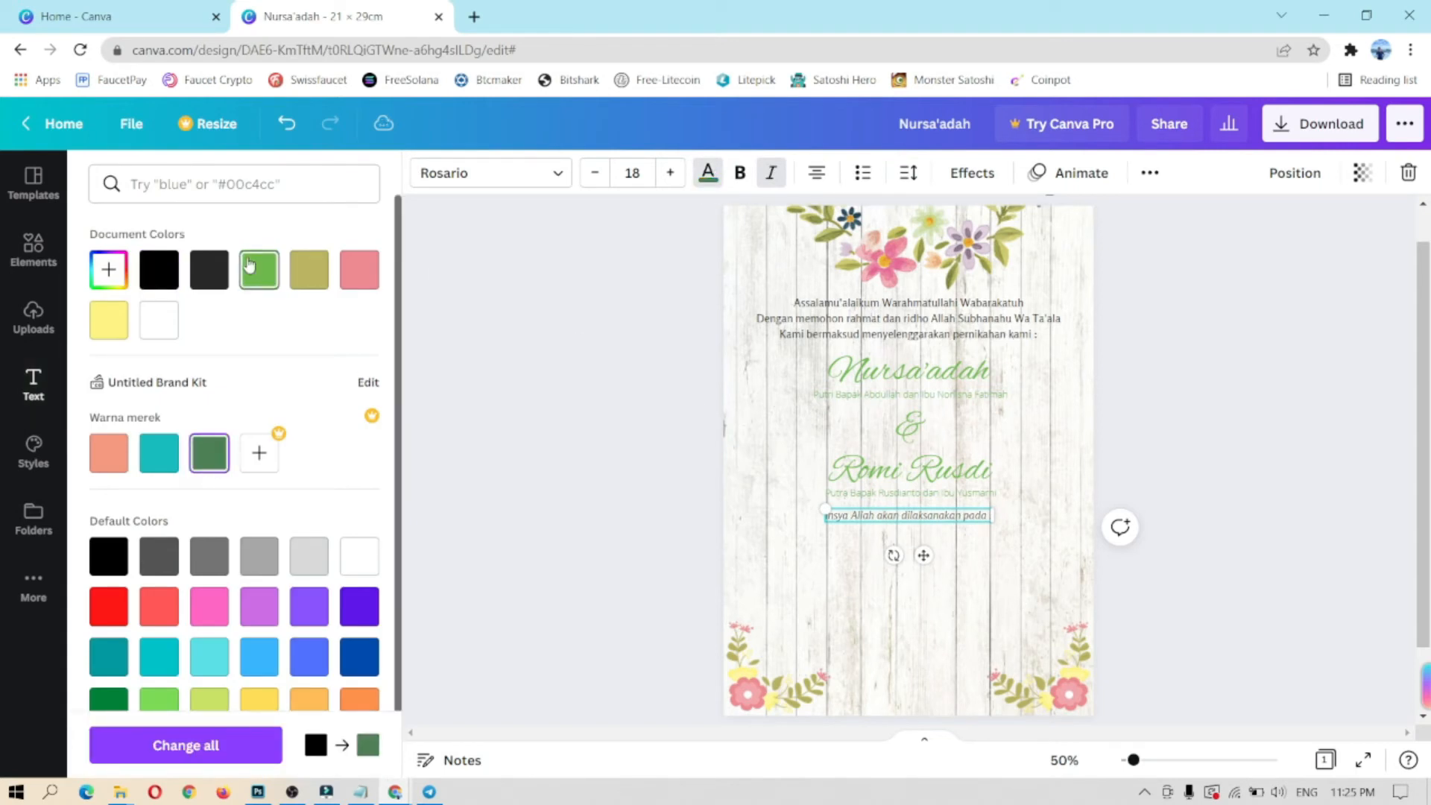
left_click(914, 611)
left_click(956, 522)
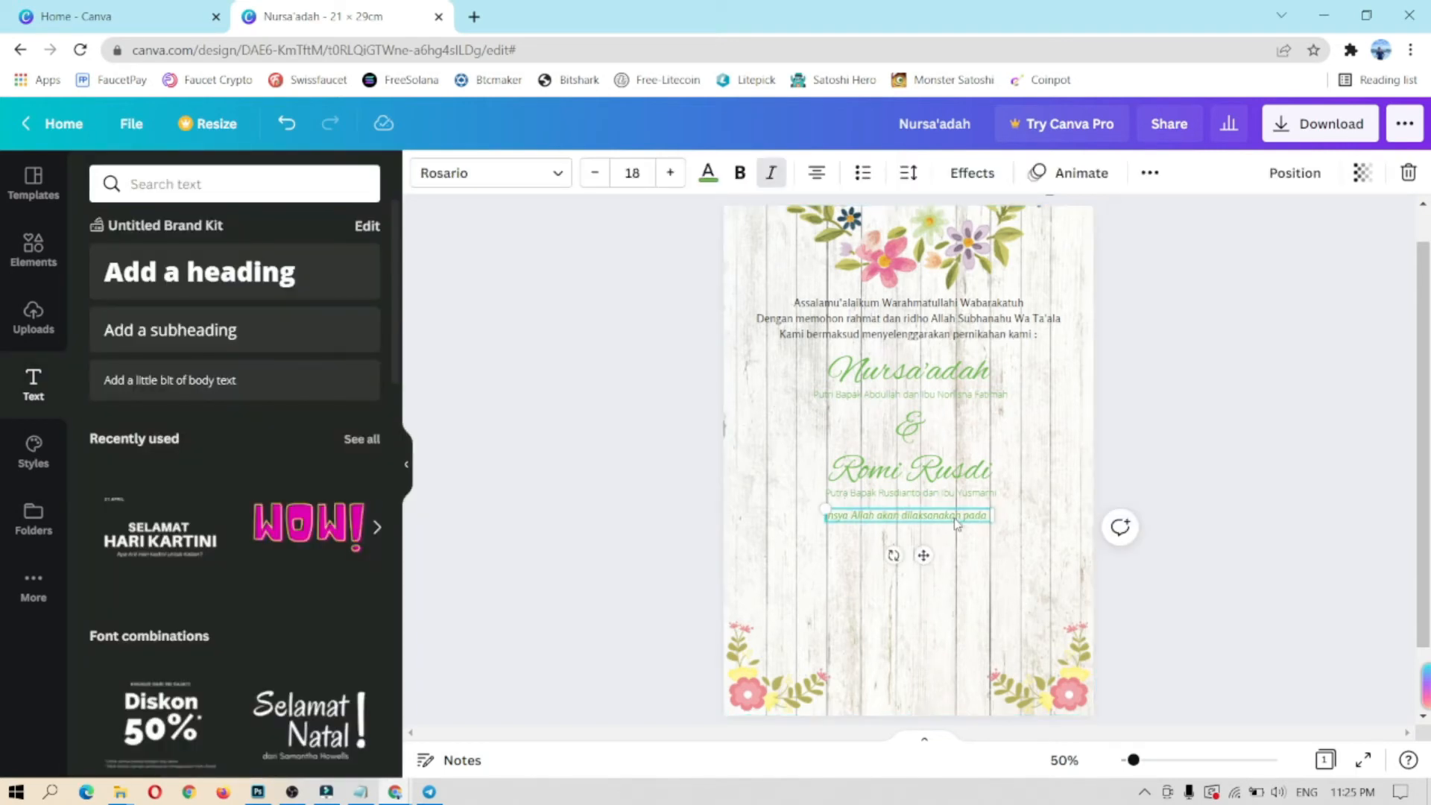
left_click_drag(923, 557, 924, 561)
left_click(894, 560)
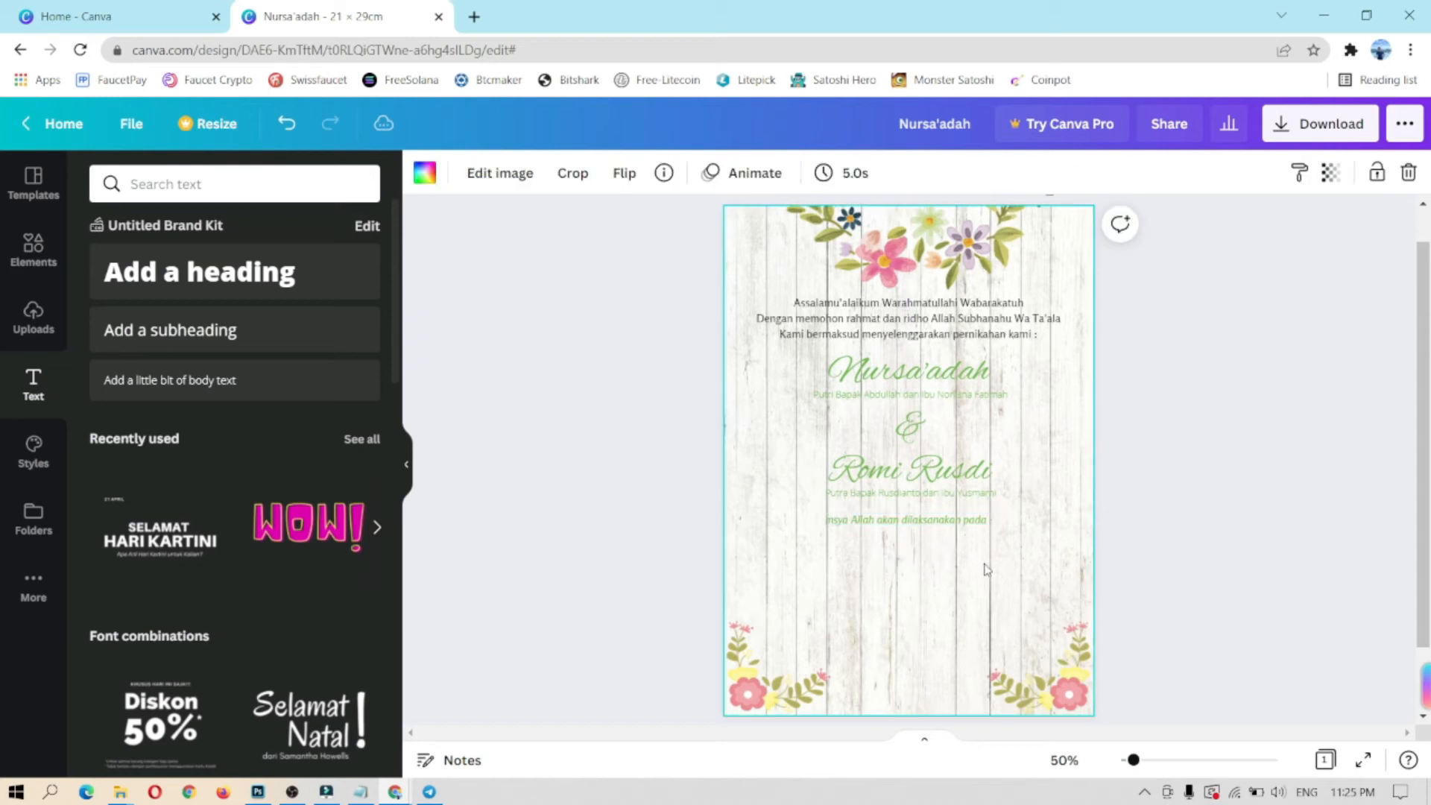
Step: Add a heading below the announcement reading 'Ahad, 22 Desember 2019' at size 35
left_click(202, 272)
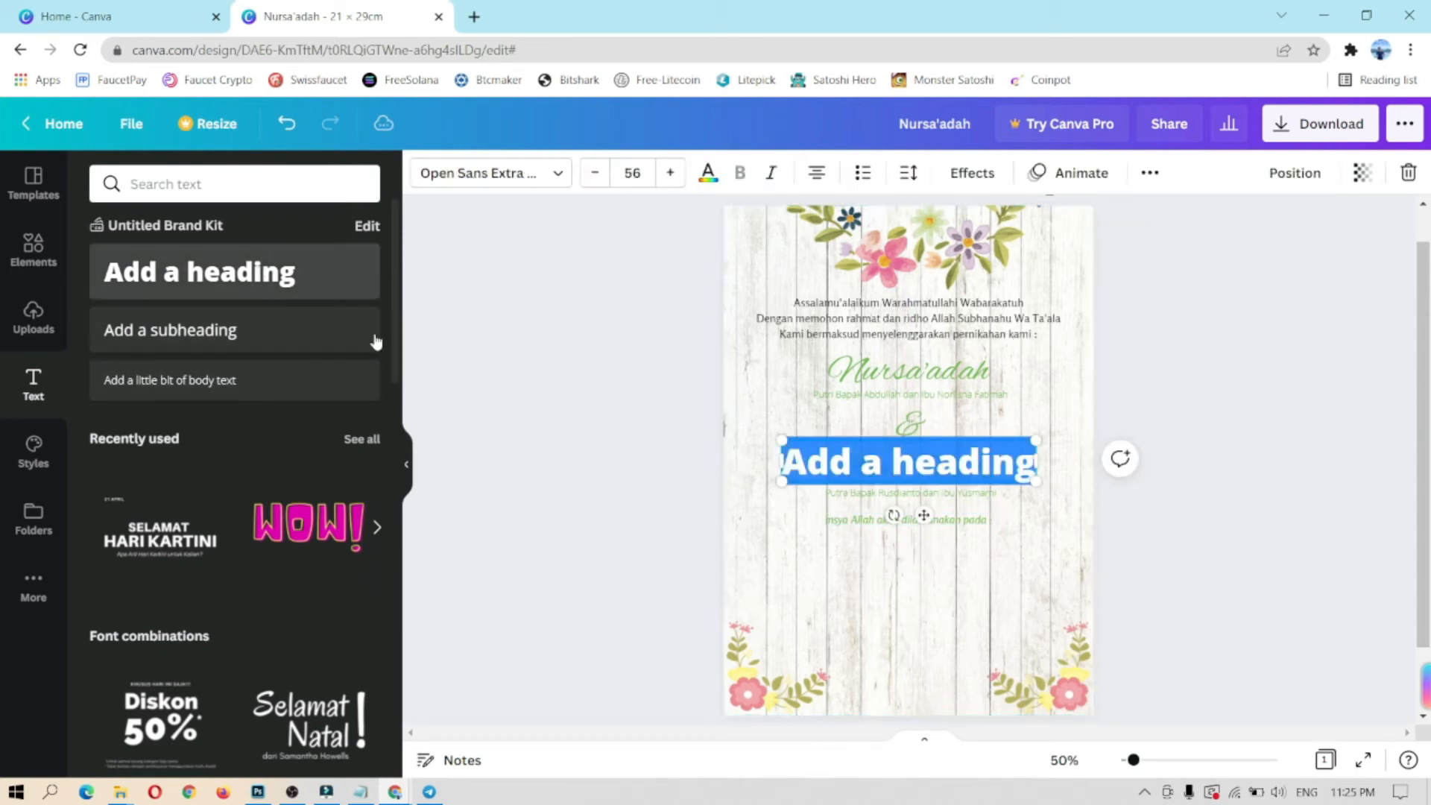
left_click_drag(927, 514, 924, 601)
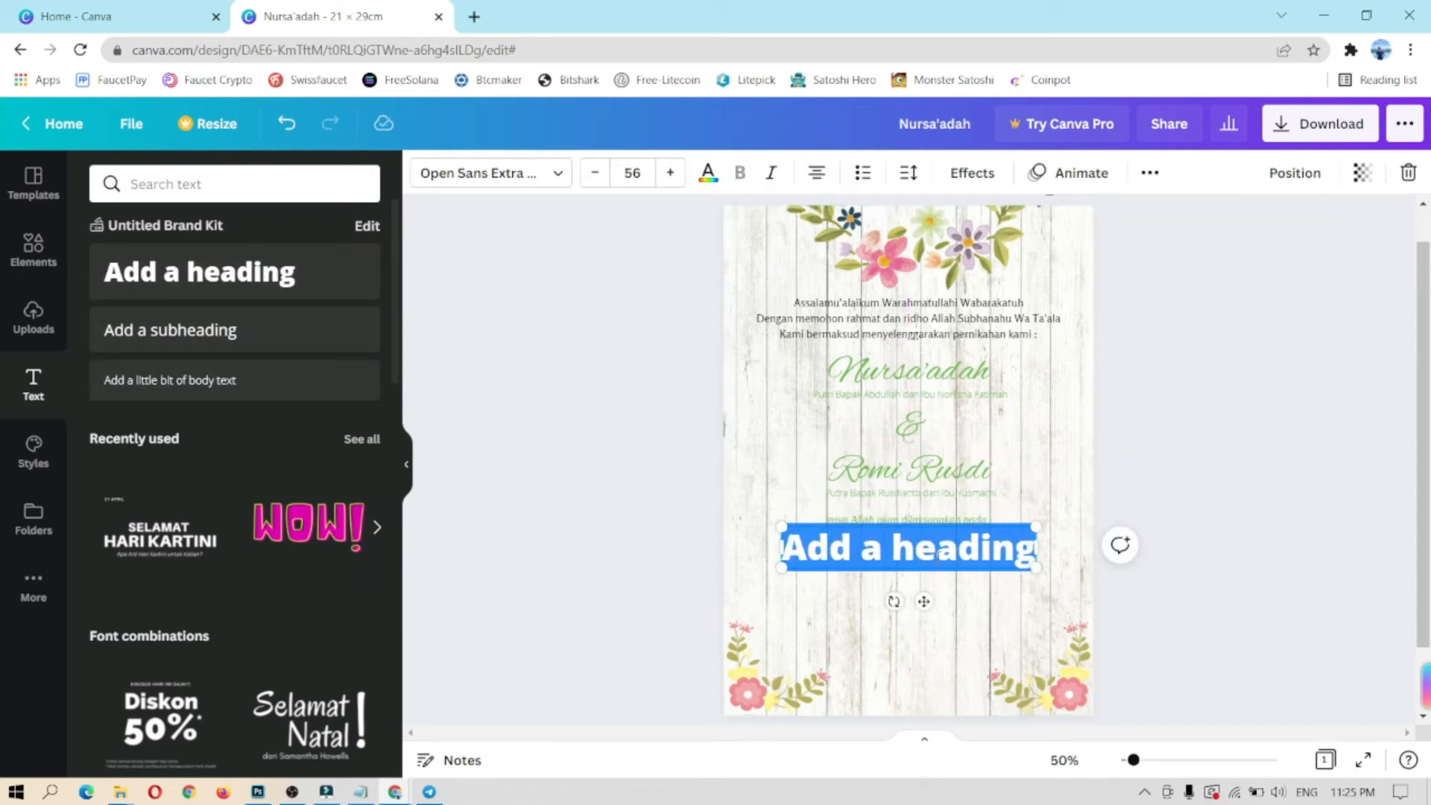
type("A")
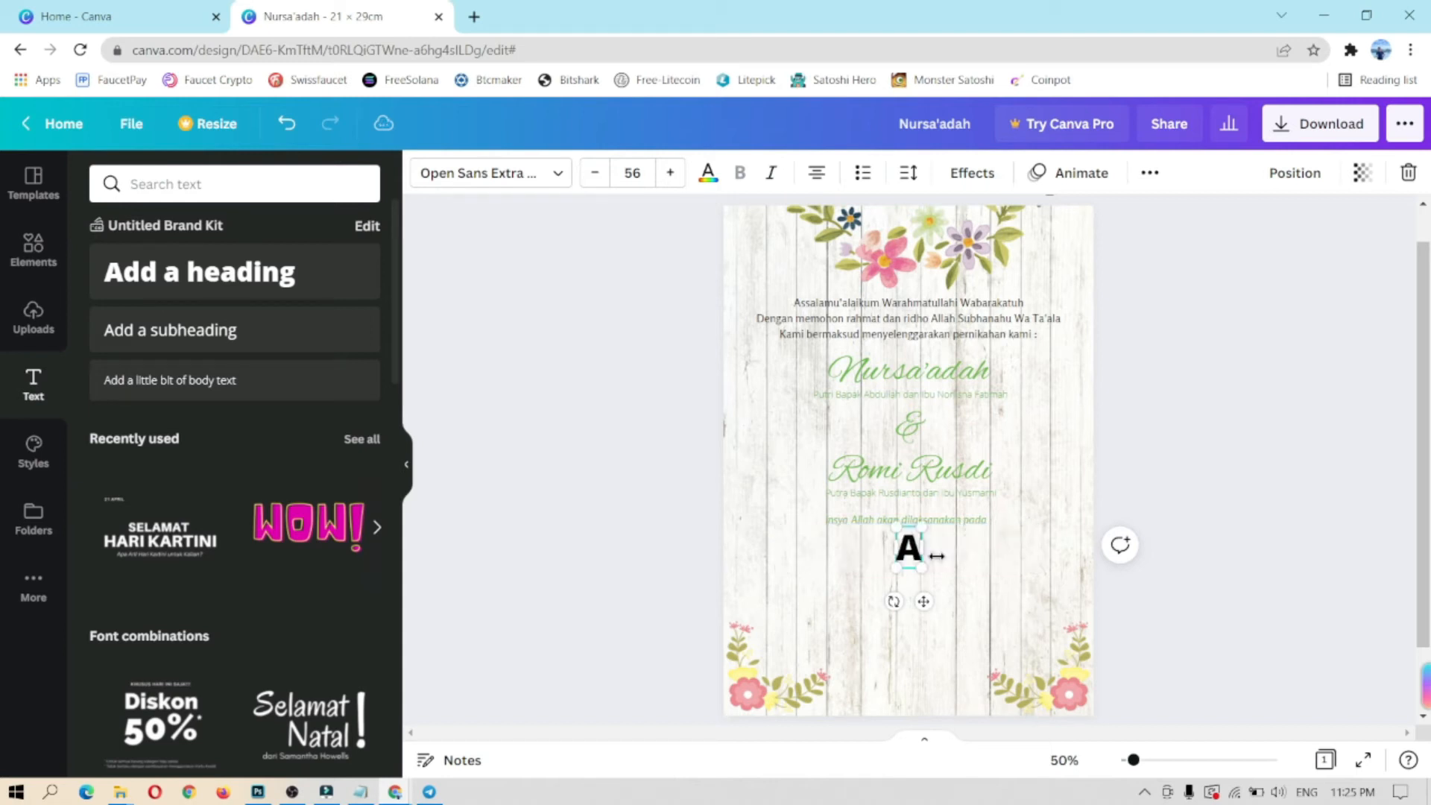
type("had, 22 Desember 2019")
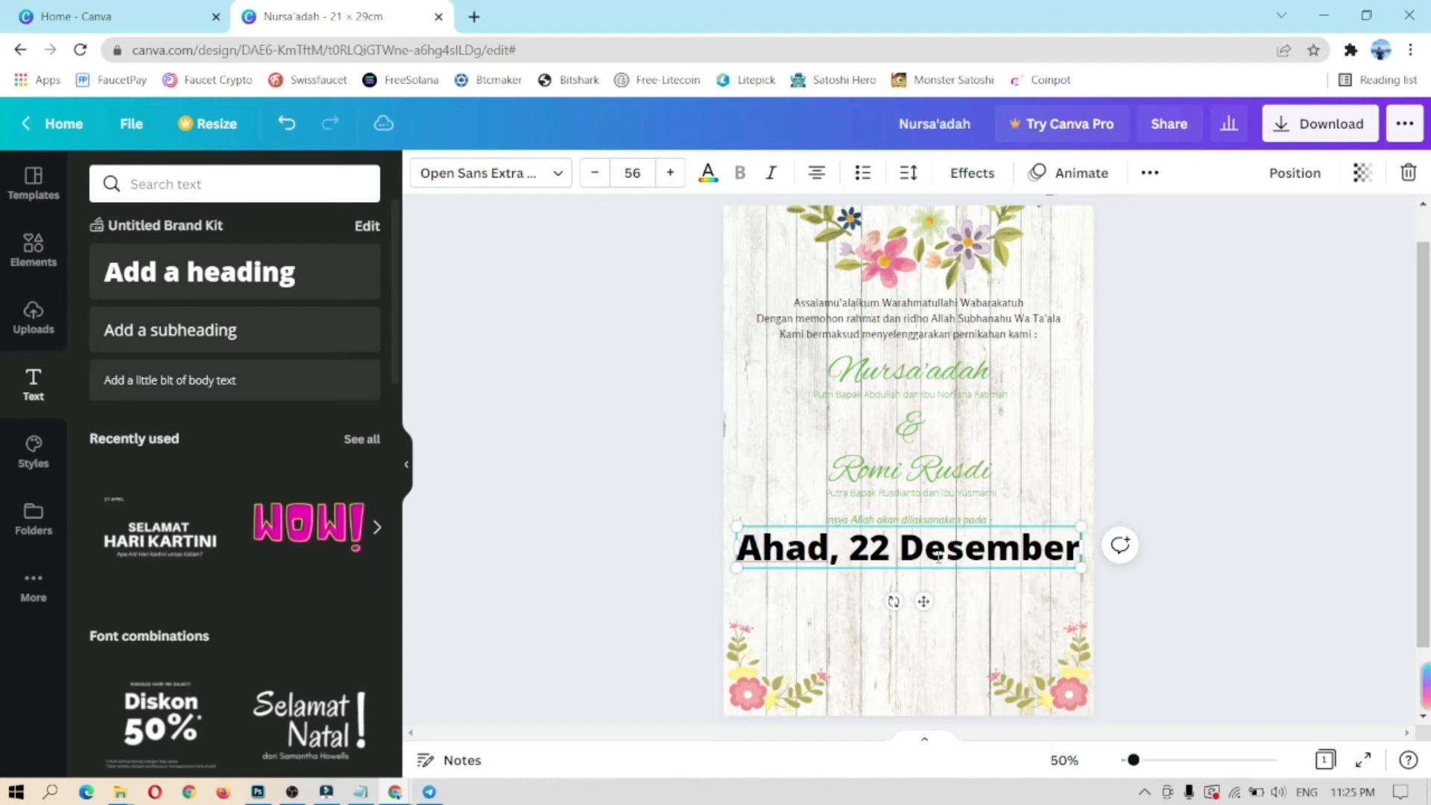
left_click(953, 648)
left_click(944, 578)
left_click(594, 172)
left_click(594, 173)
left_click(594, 173)
left_click(594, 173)
left_click(594, 173)
left_click(594, 173)
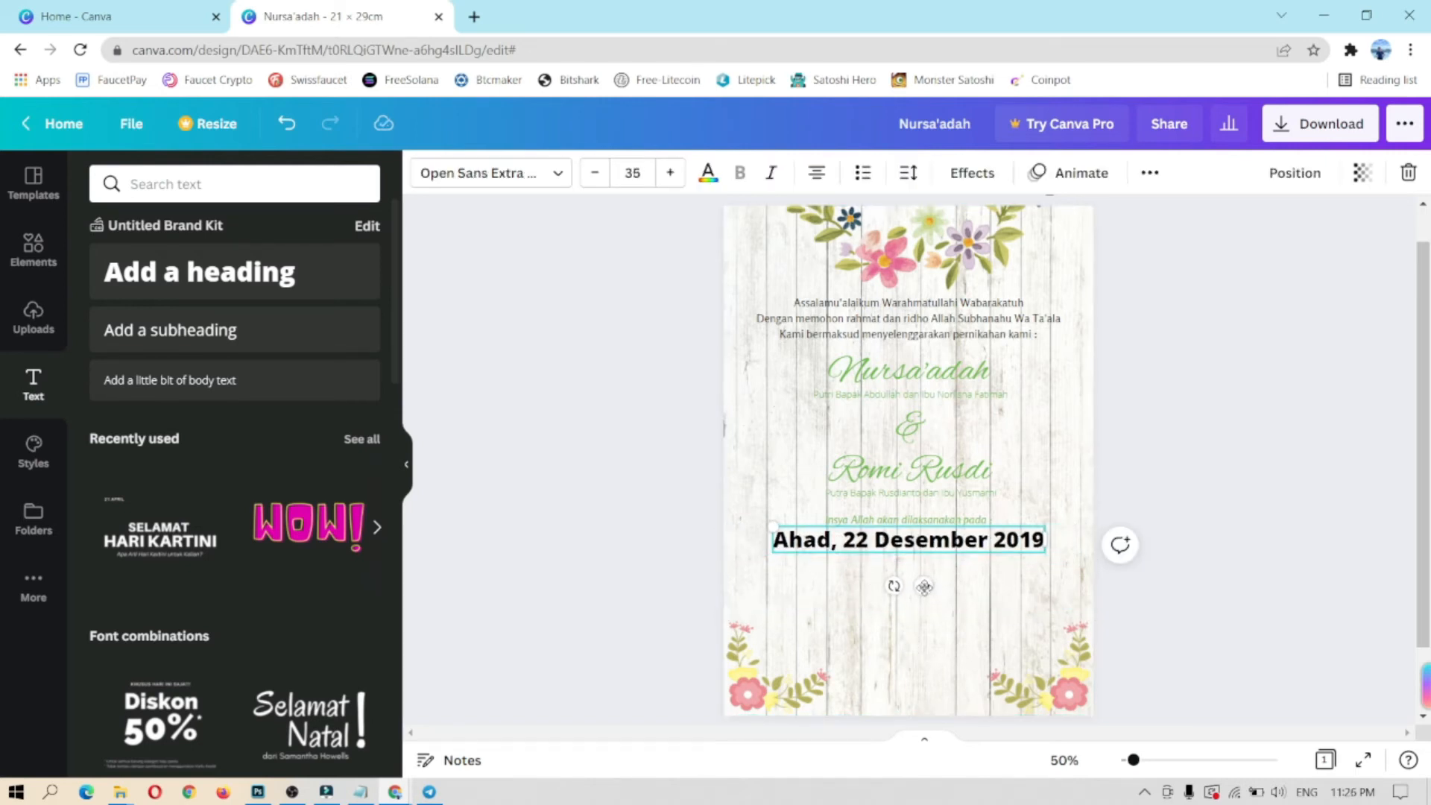
left_click_drag(924, 586, 925, 592)
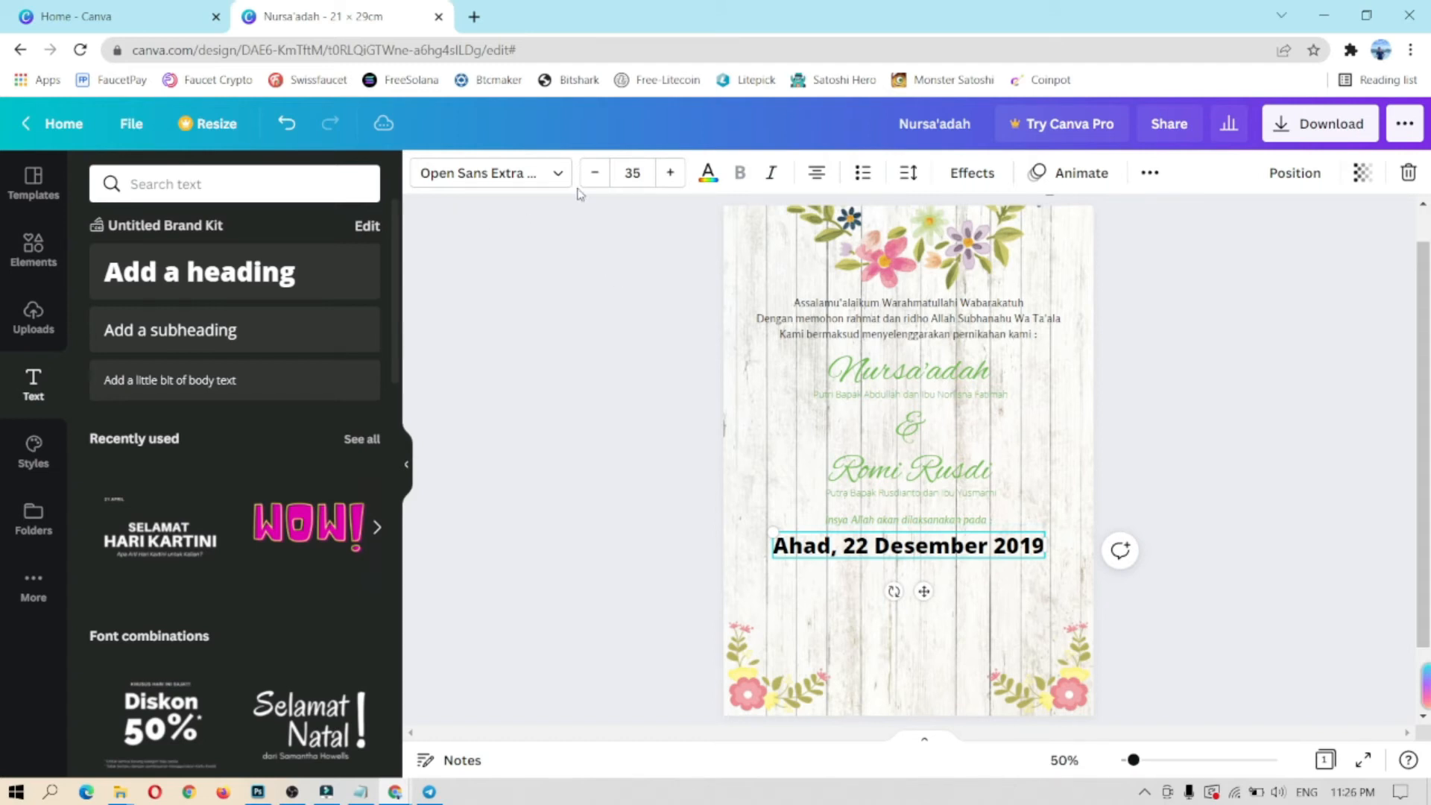
Step: Set the date in the Anton font with the dark green colour
left_click(558, 172)
left_click(357, 184)
type("anton")
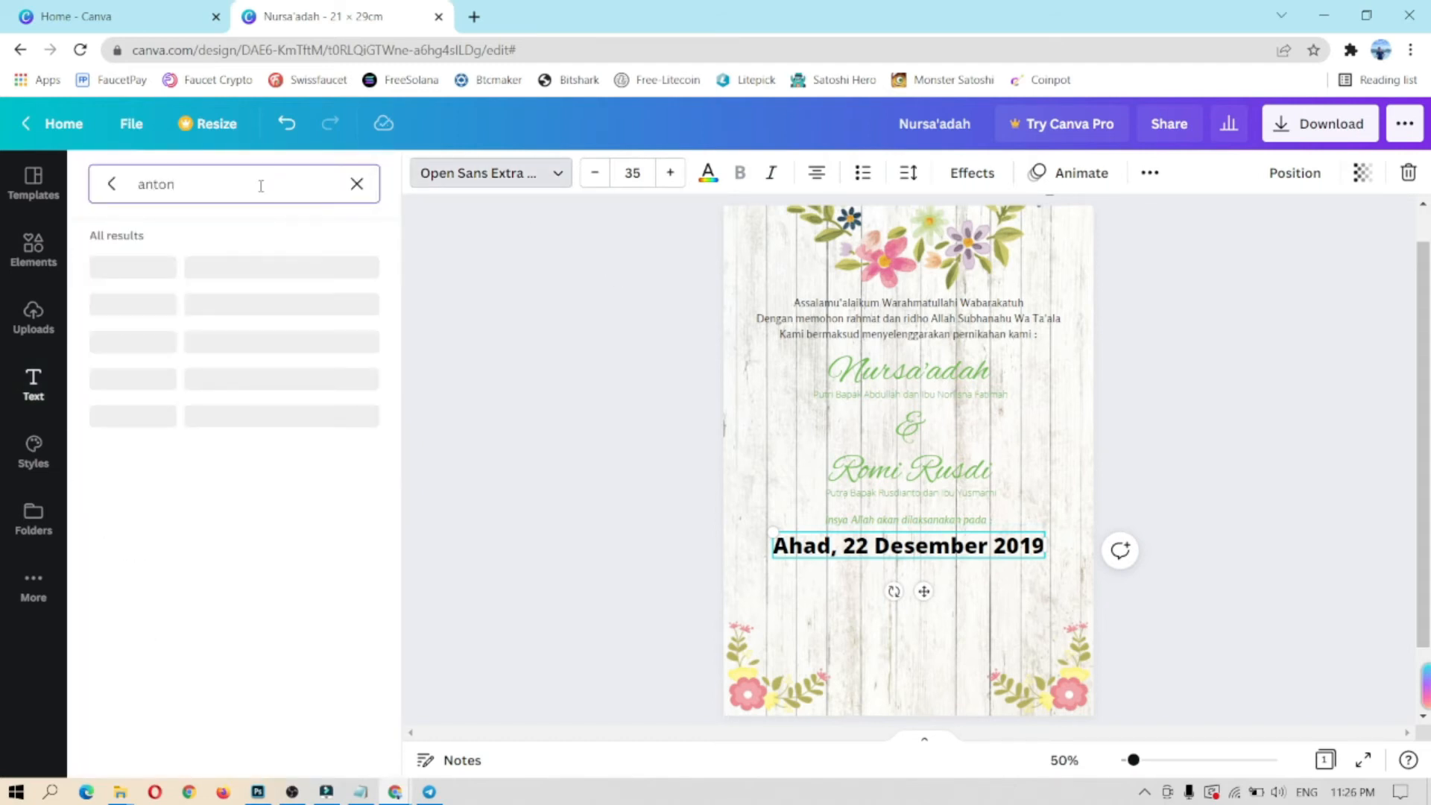
left_click(144, 277)
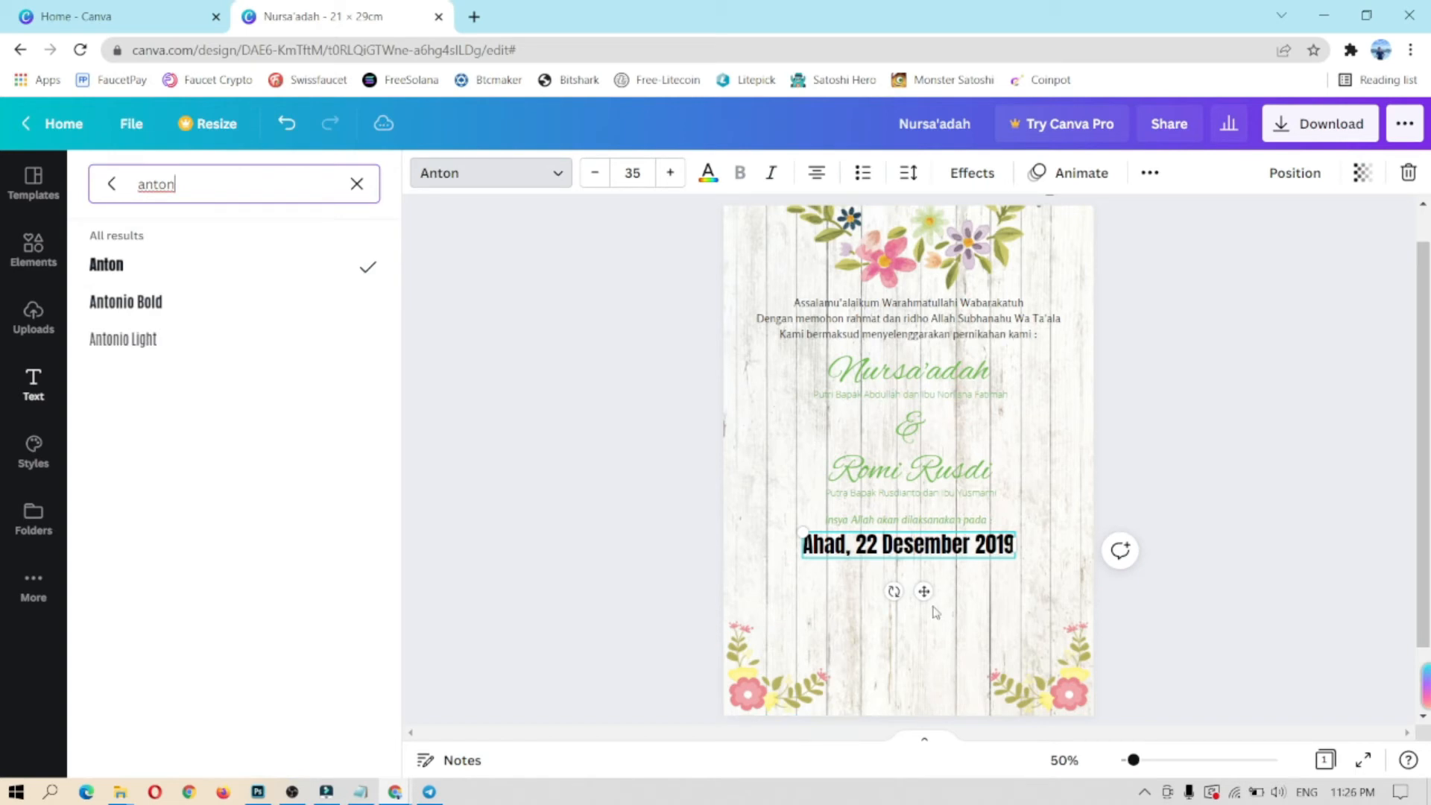
left_click(708, 173)
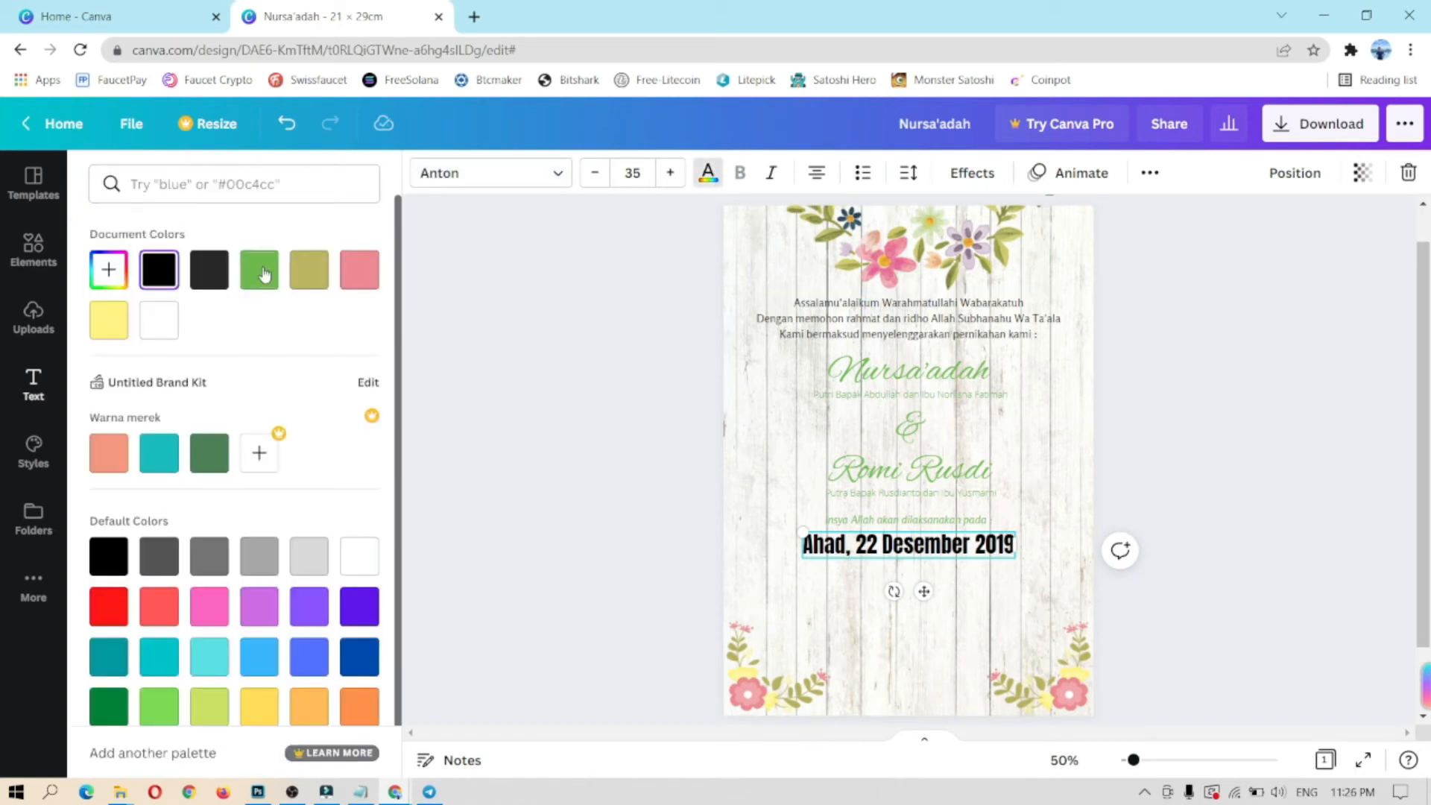
left_click(217, 465)
left_click_drag(923, 591, 923, 585)
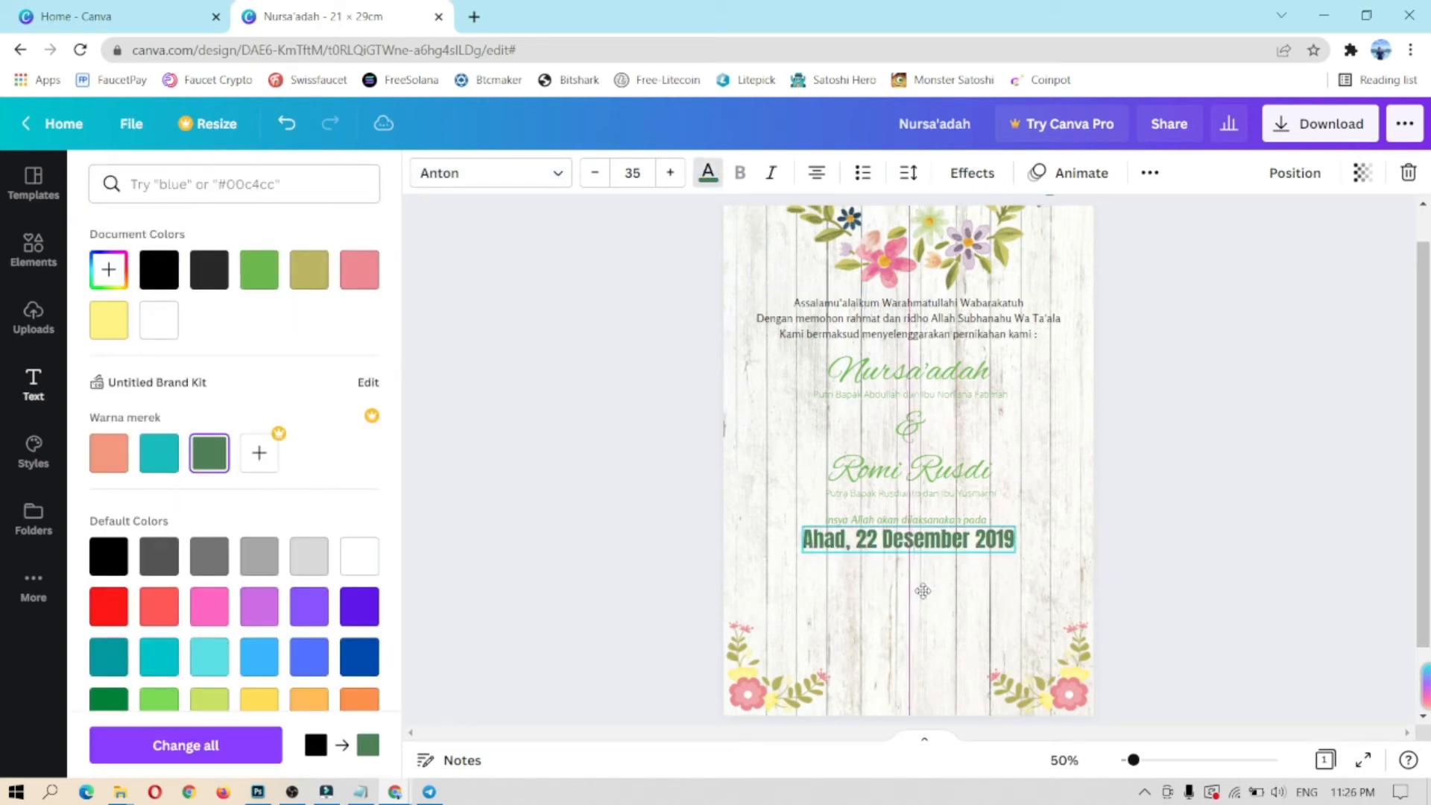
left_click(947, 624)
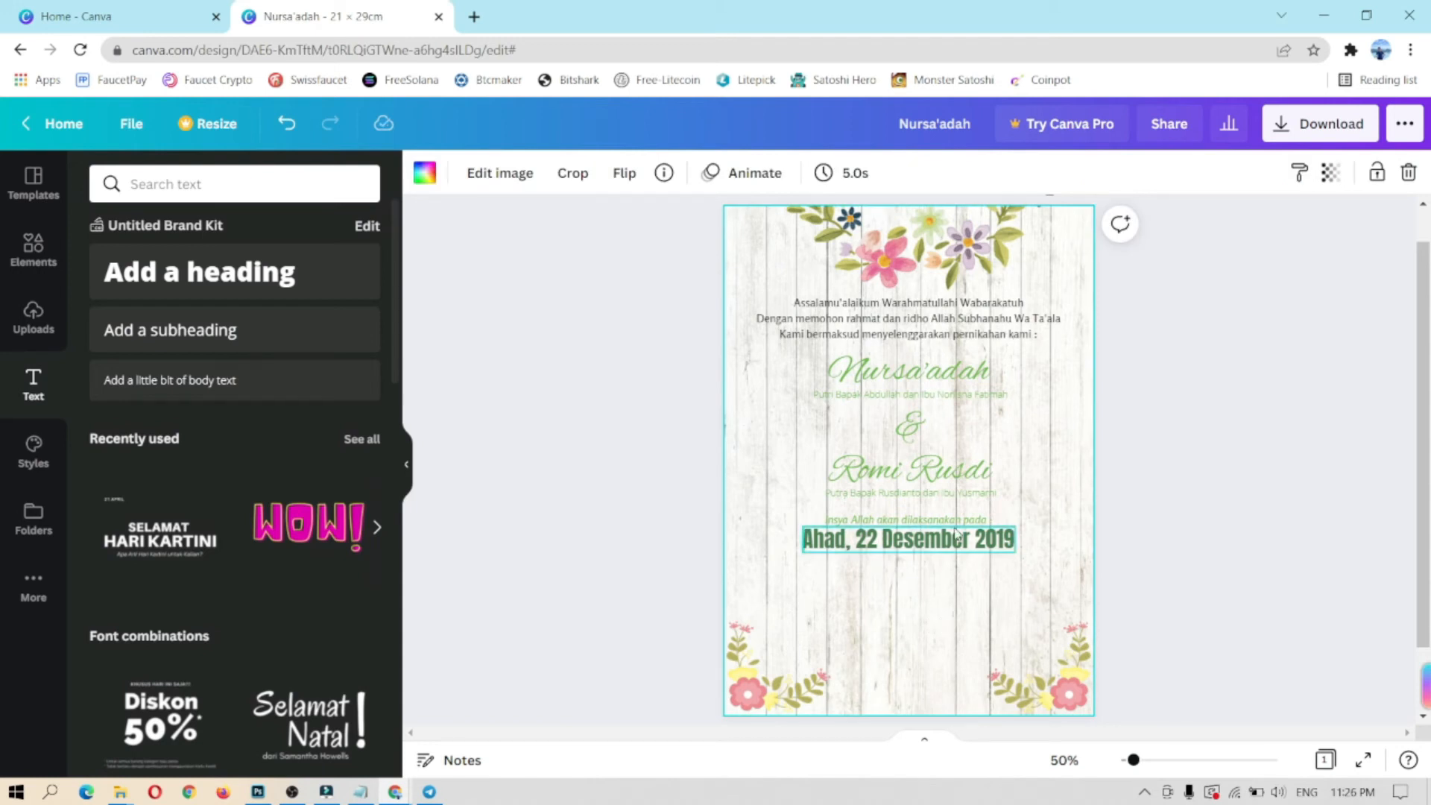
Step: Add a dark green 'Akad Nikah' label on the left below the date
left_click(170, 330)
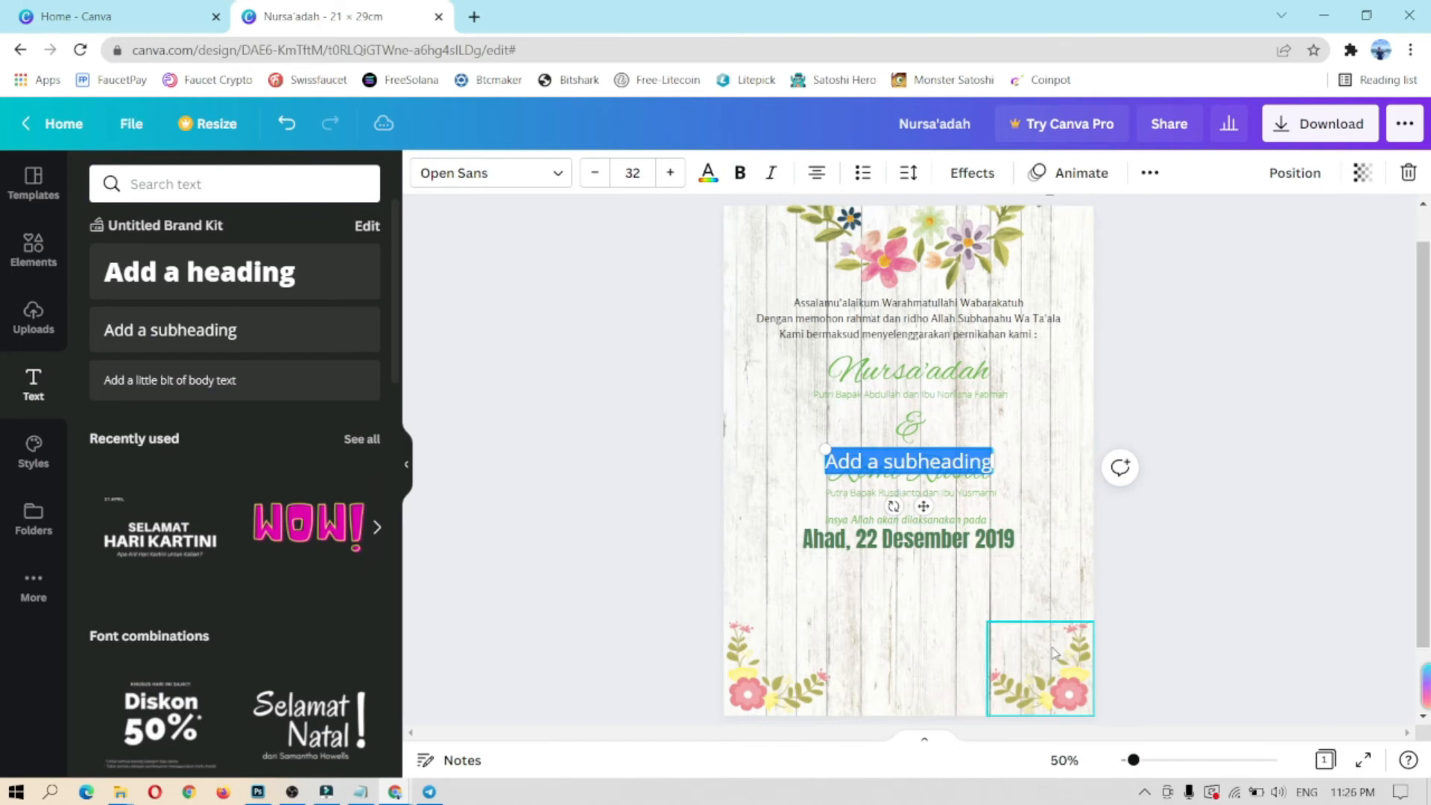
left_click_drag(924, 503, 925, 616)
type("Akad Nikah")
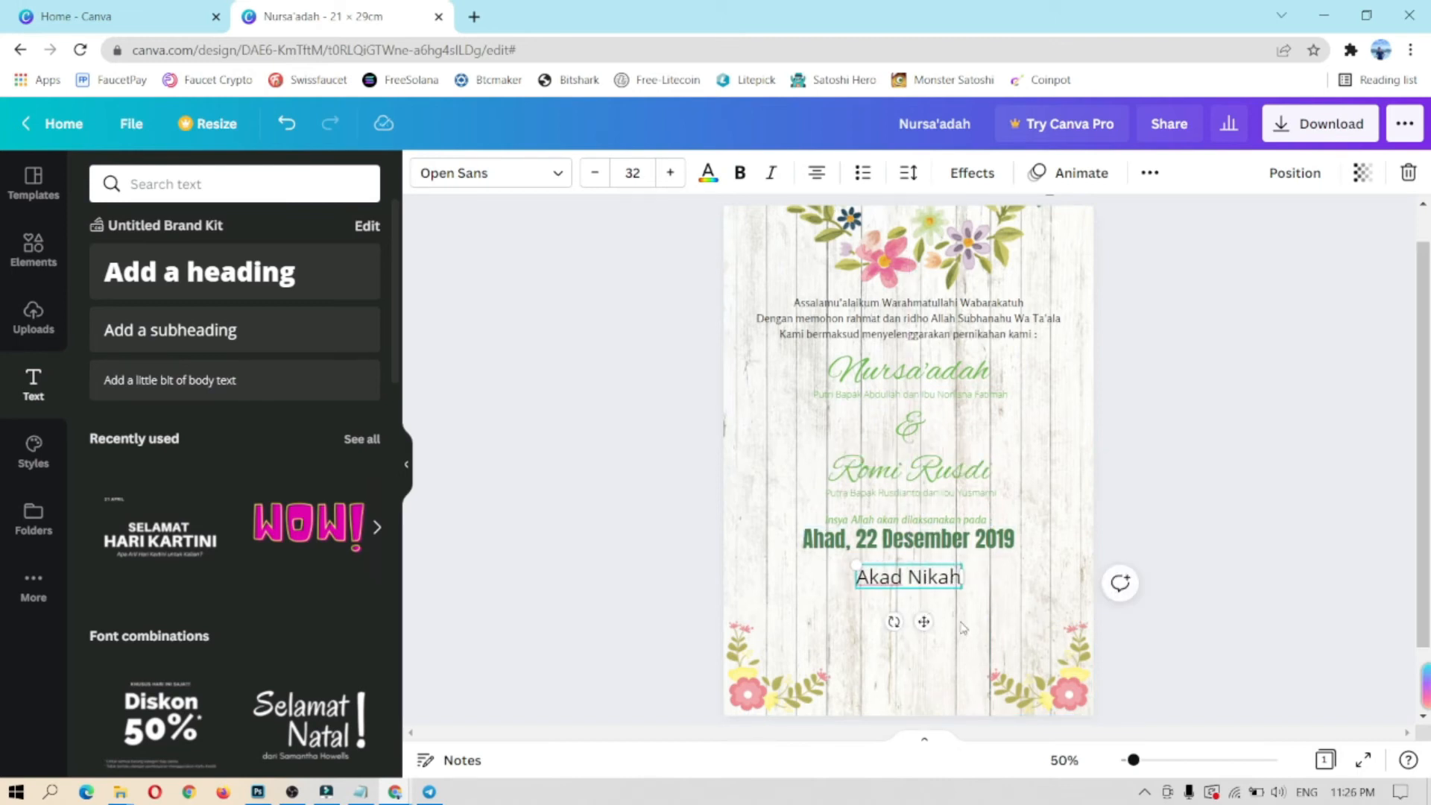
left_click_drag(924, 622, 847, 624)
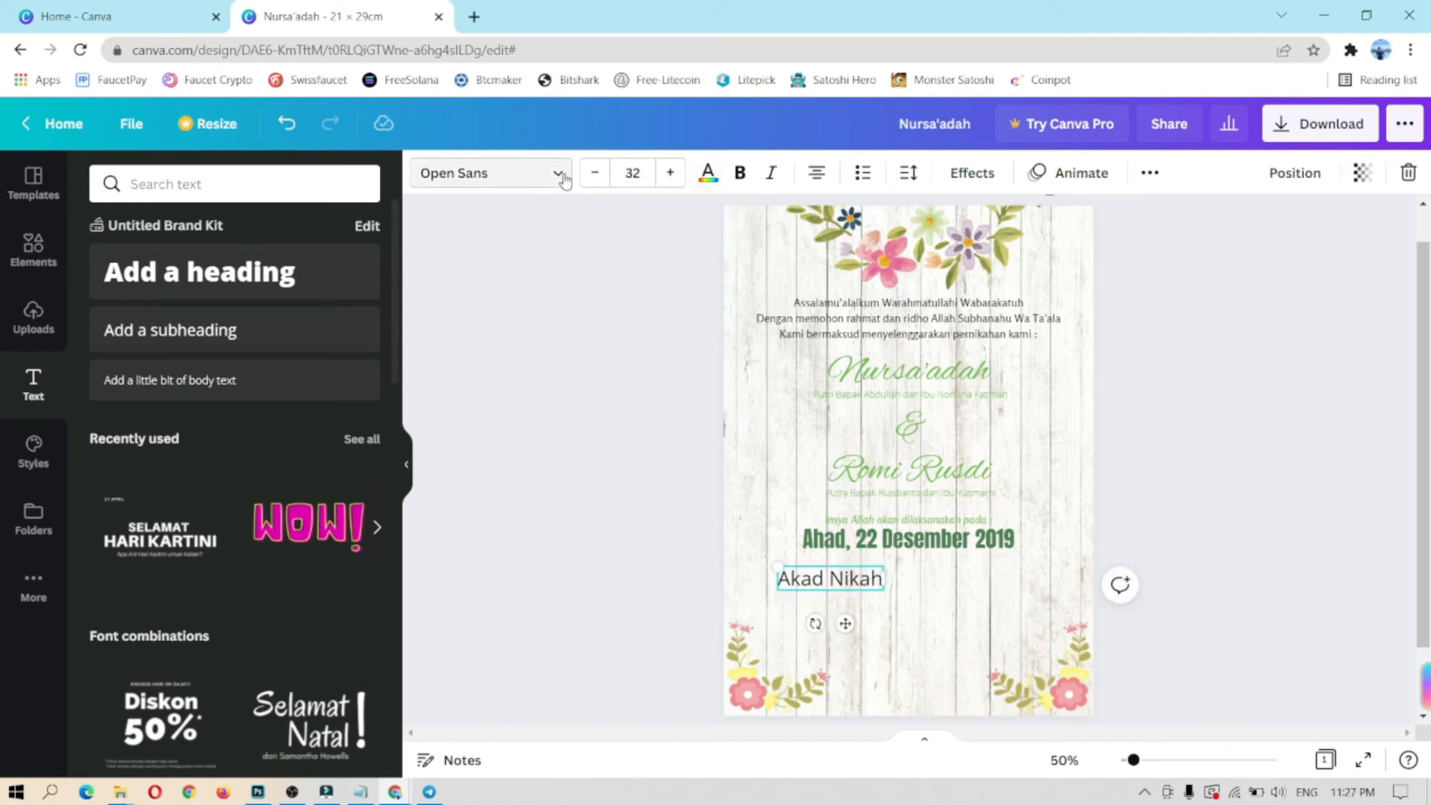
left_click(708, 172)
left_click(327, 270)
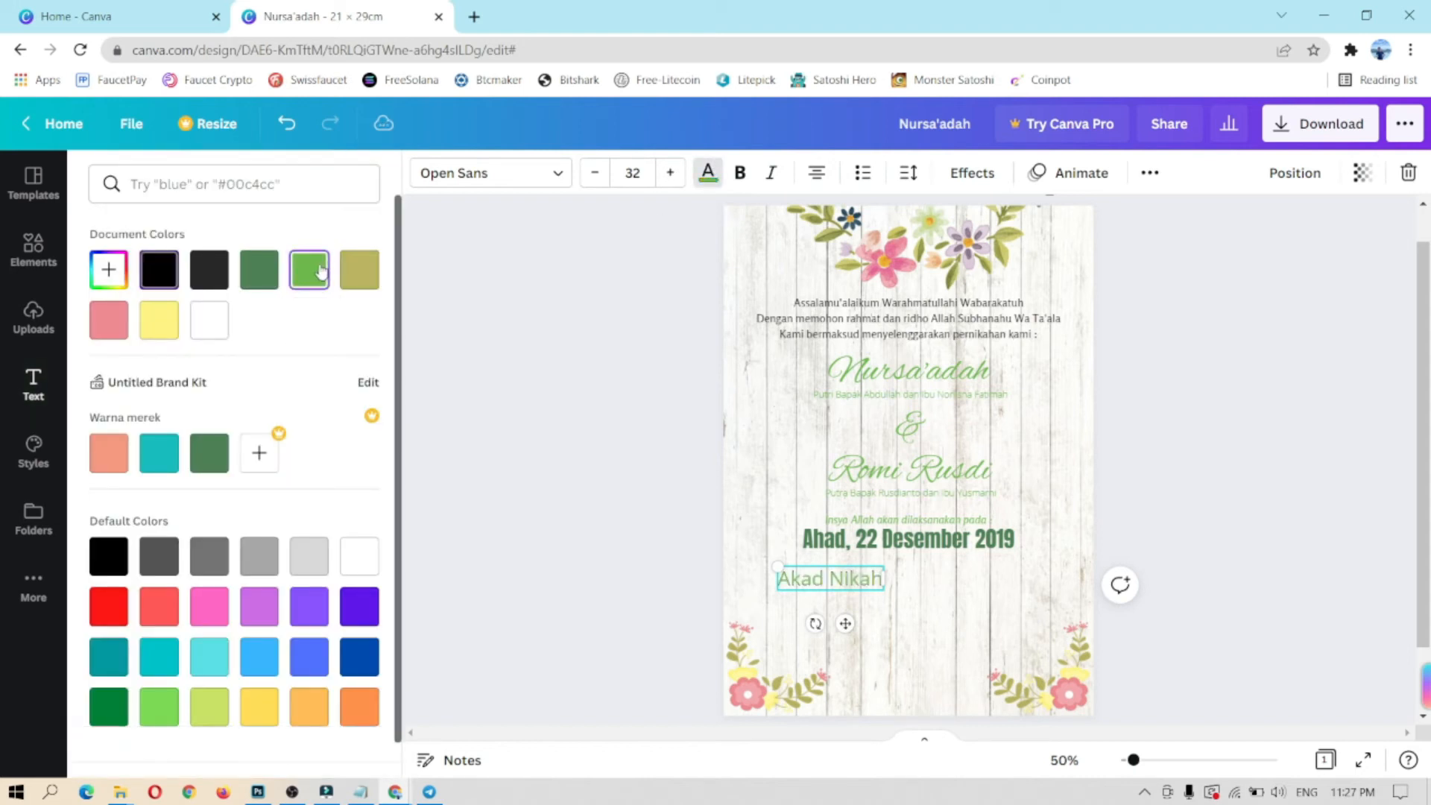
left_click(258, 269)
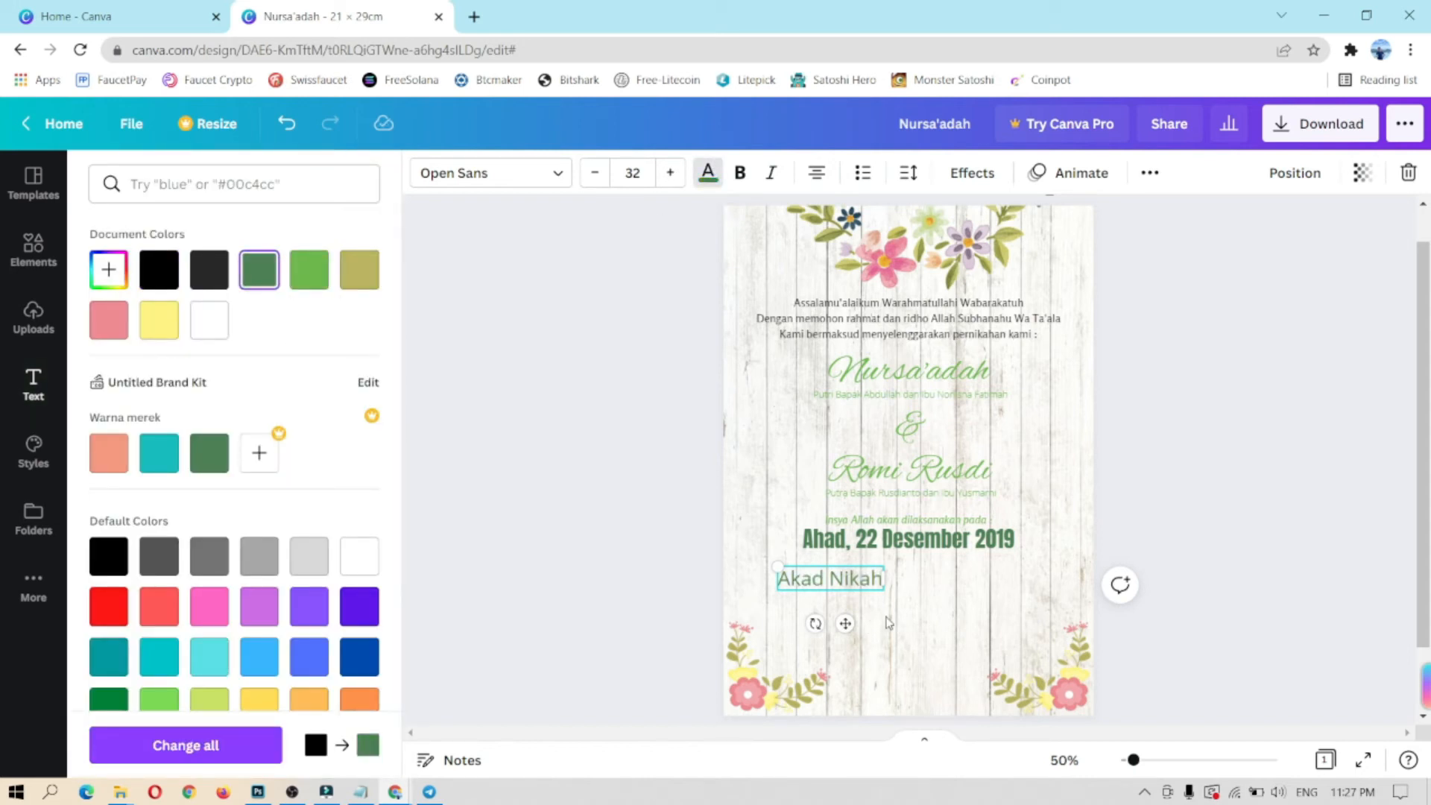
left_click(887, 623)
Step: Duplicate the label to the right and change it to 'Resepsi'
left_click(850, 622)
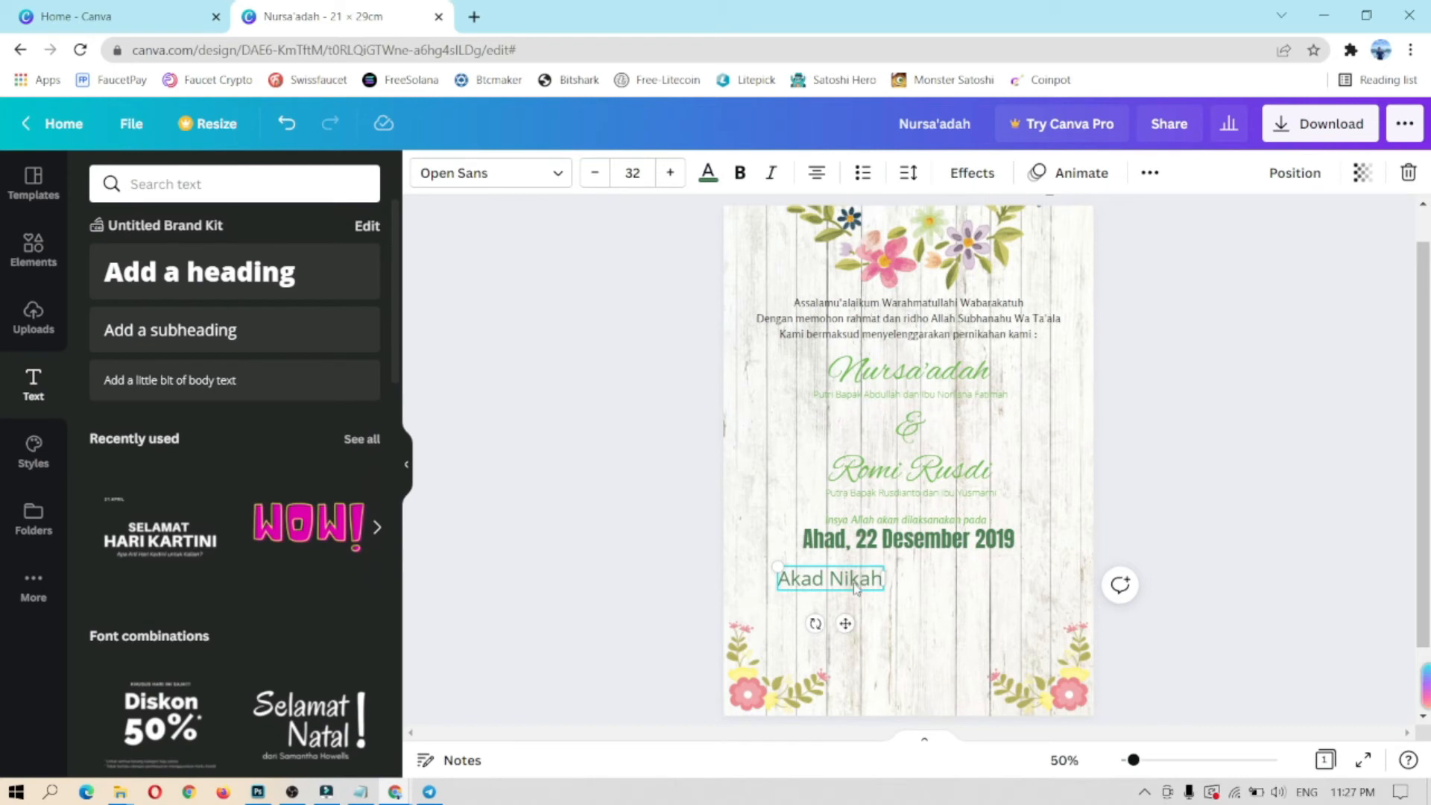
right_click(853, 591)
left_click(910, 517)
key("ctrl+v")
left_click_drag(850, 625, 996, 626)
double_click(947, 578)
type("Resepsi")
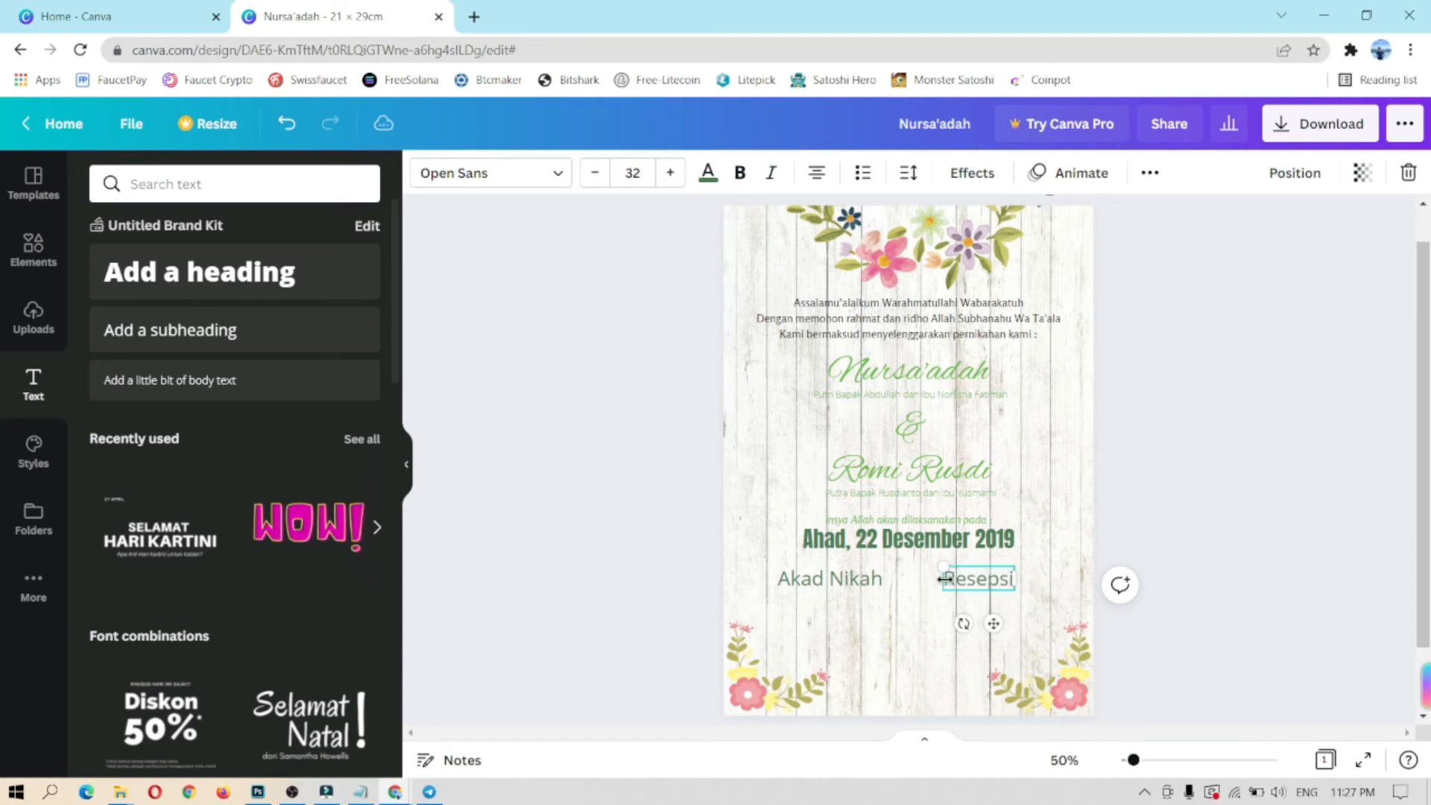
left_click(929, 645)
Step: Put the time '08.00 - 10.00 Wib' at size 20 under Akad Nikah
left_click(865, 584)
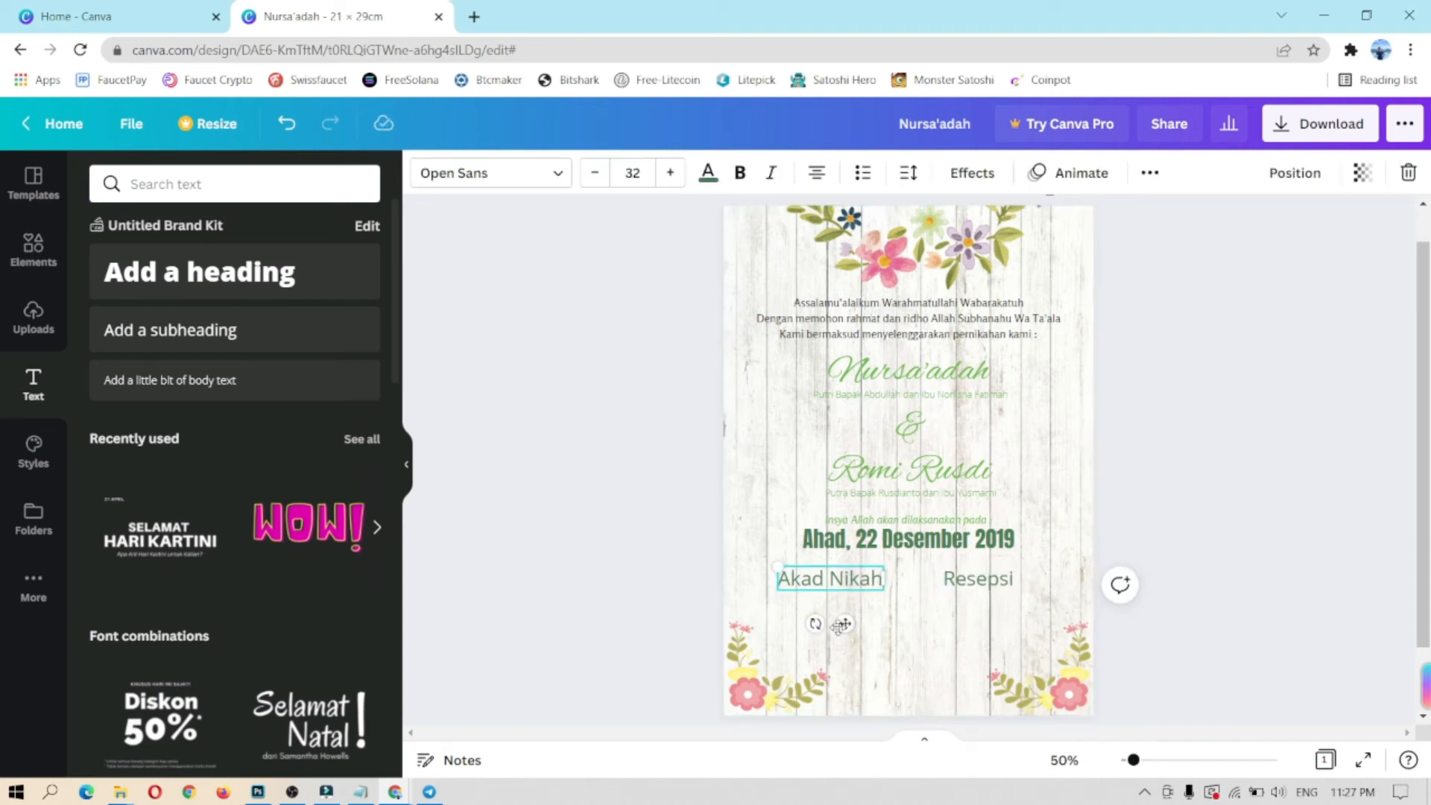
right_click(847, 622)
left_click(904, 518)
left_click(849, 641)
key("ctrl+v")
triple_click(851, 602)
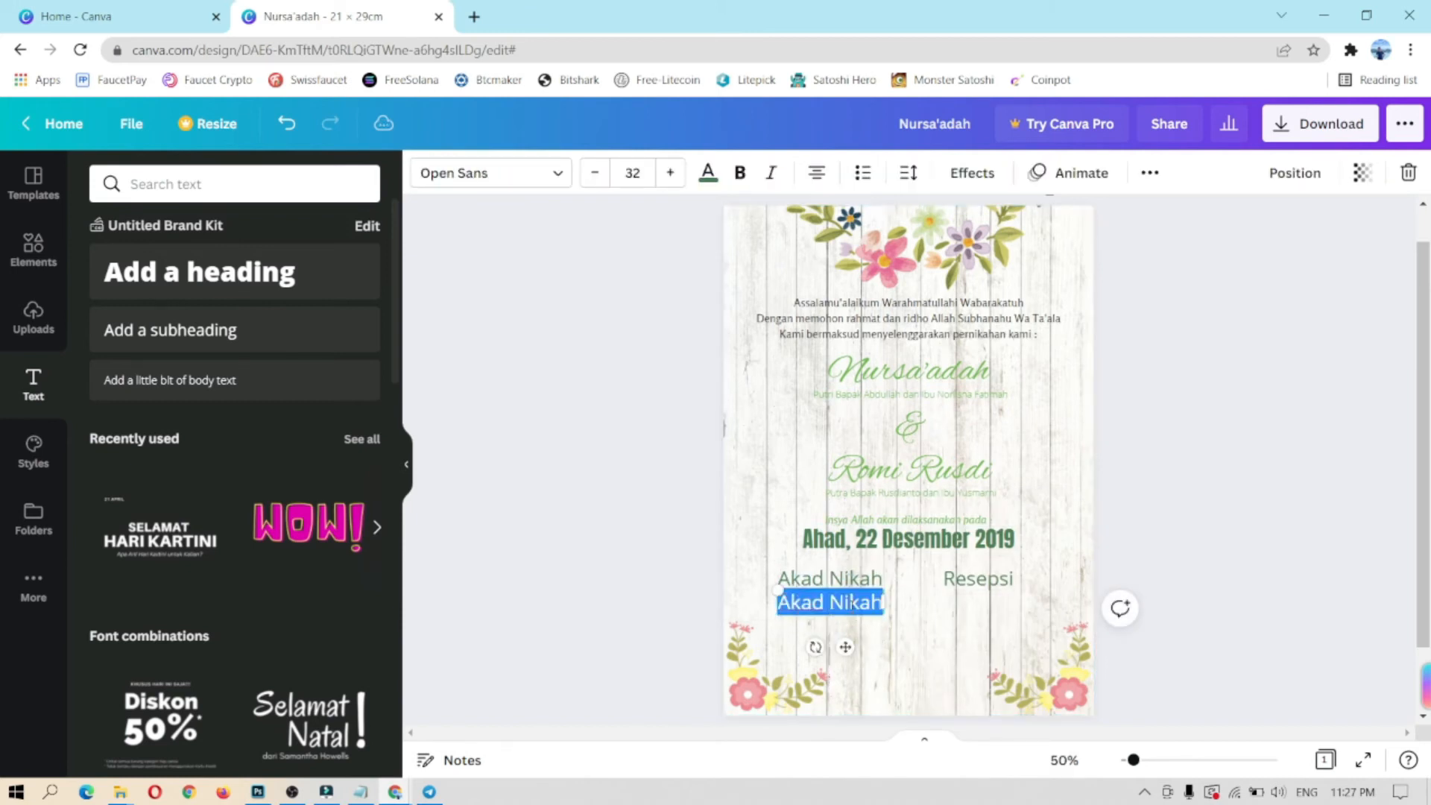
type("08.00")
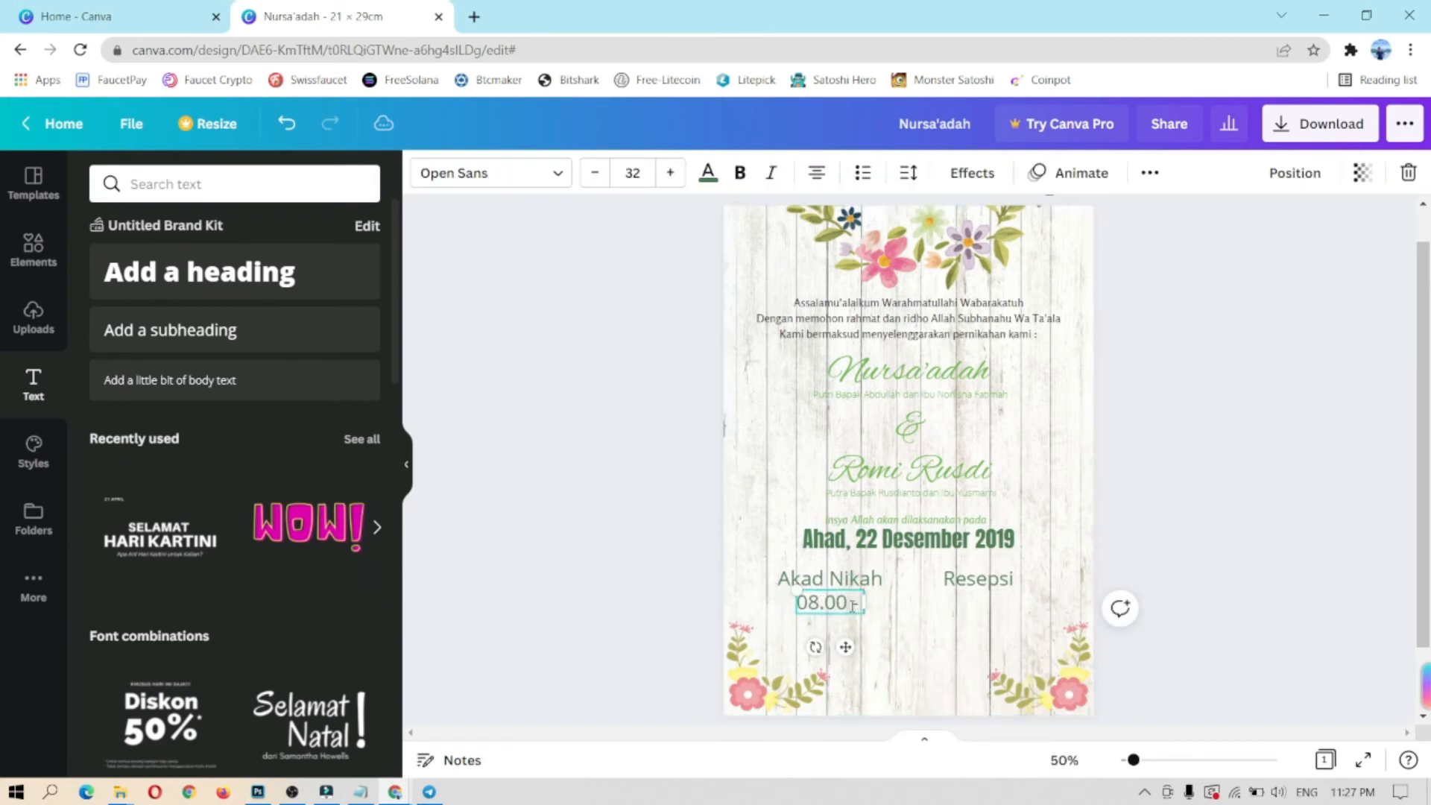
type(" - 10.00 Wib")
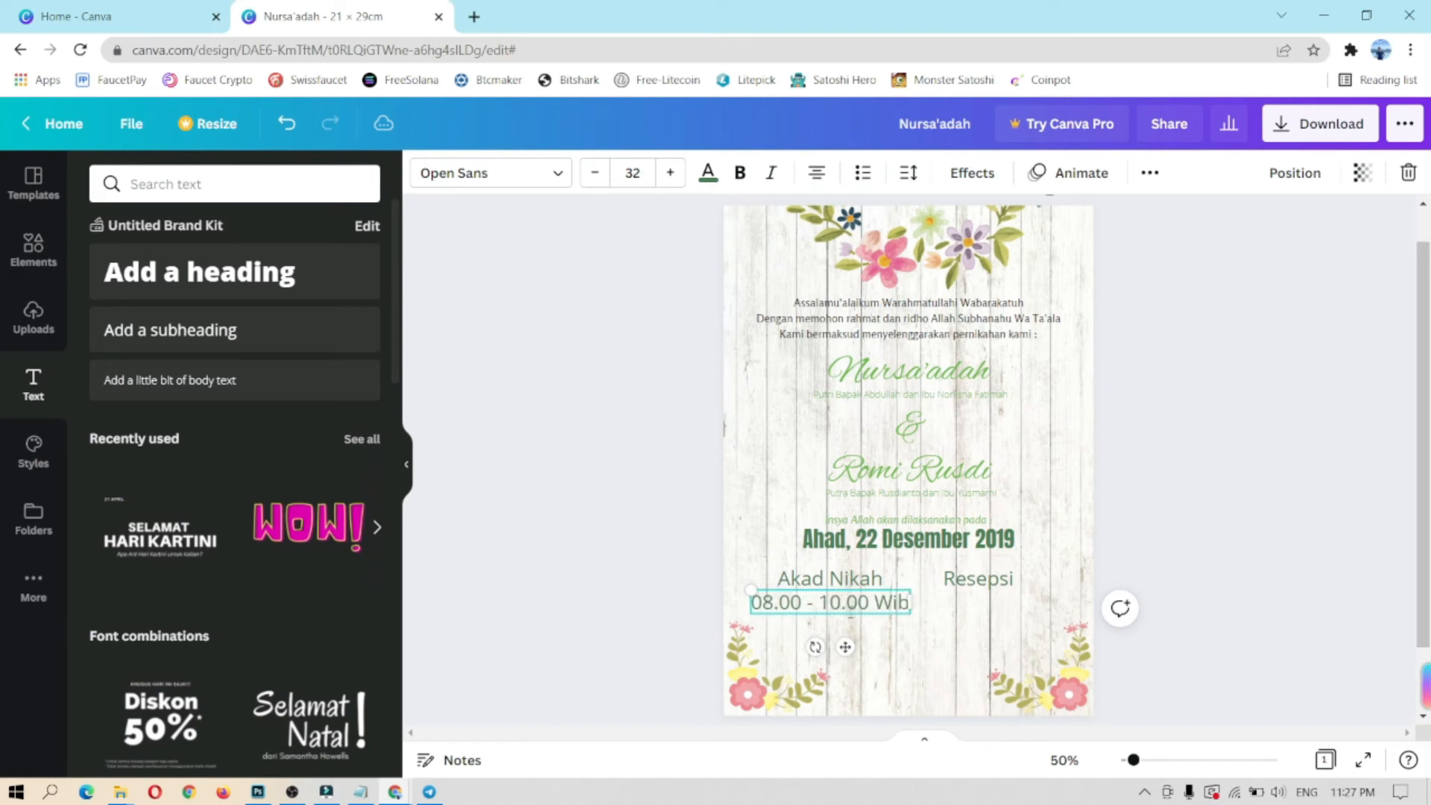
left_click(595, 173)
left_click(594, 173)
left_click(594, 173)
left_click(595, 173)
Step: Copy the time under Resepsi and edit it to '11.00 - 17.00 Wib'
right_click(846, 638)
left_click(866, 567)
left_click(939, 635)
left_click(830, 597)
left_click_drag(857, 648, 995, 638)
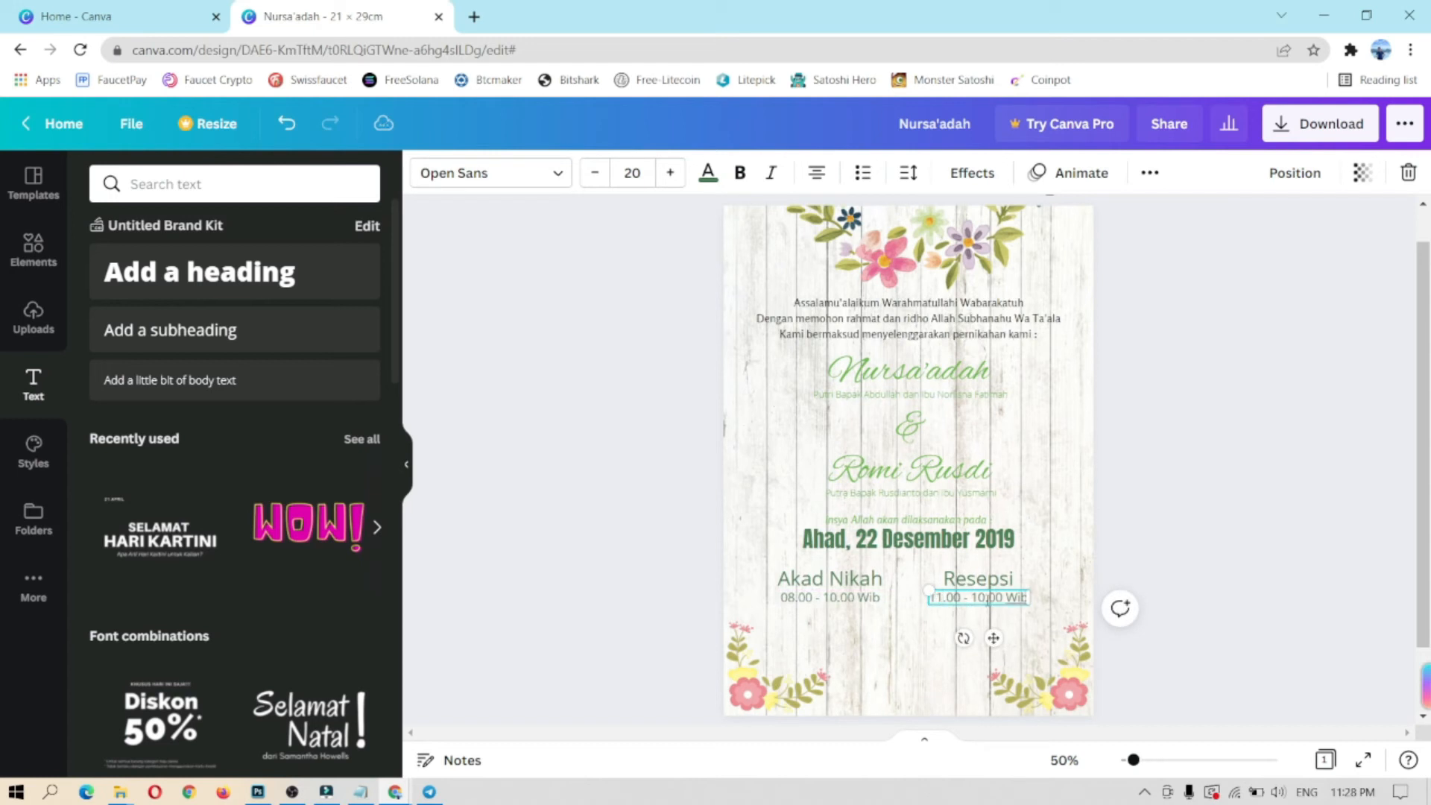
type("7")
left_click(928, 664)
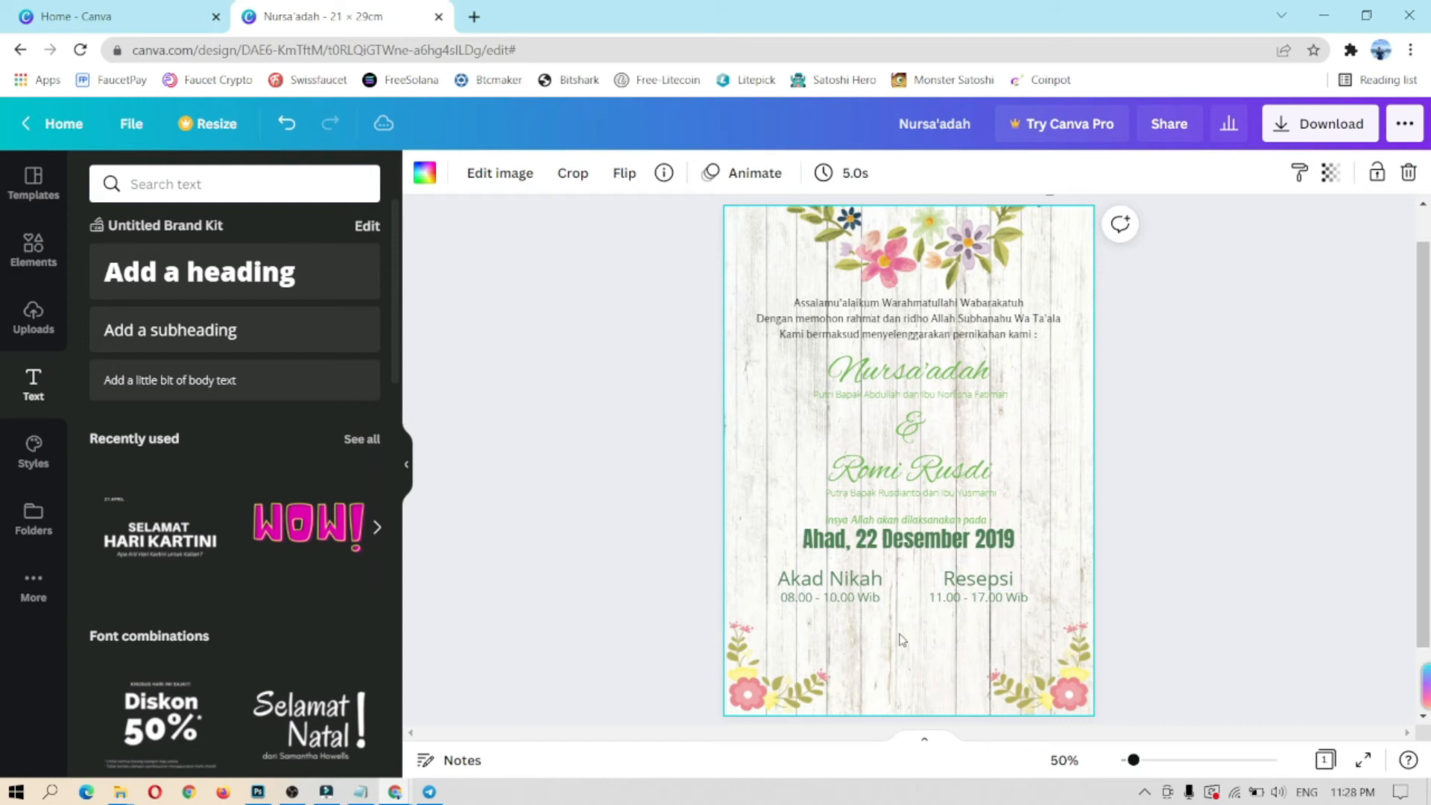
Step: Add 'Ballroom Bono Hotel' beneath the event times in dark green Rosario, size 32
left_click(313, 330)
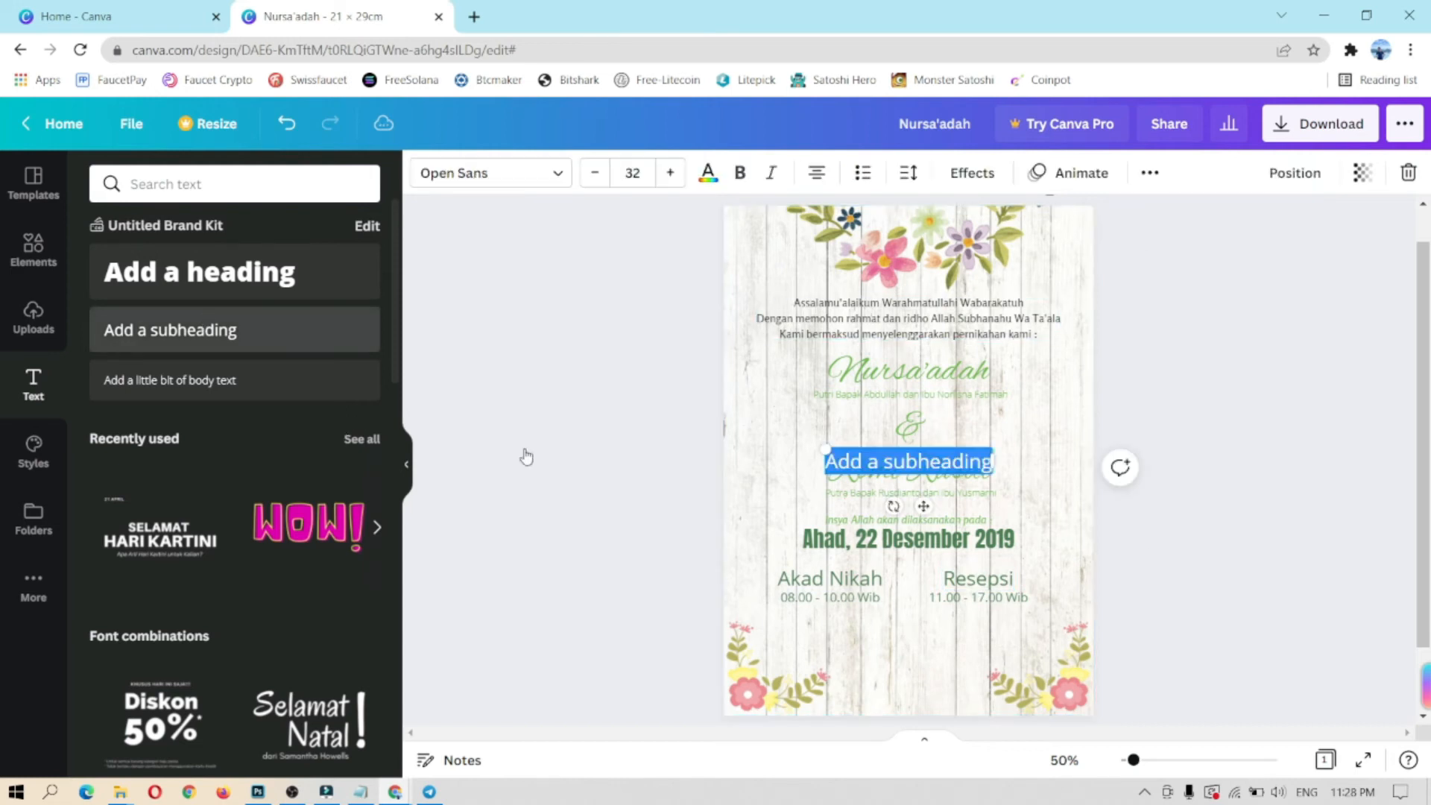
left_click_drag(923, 507, 917, 679)
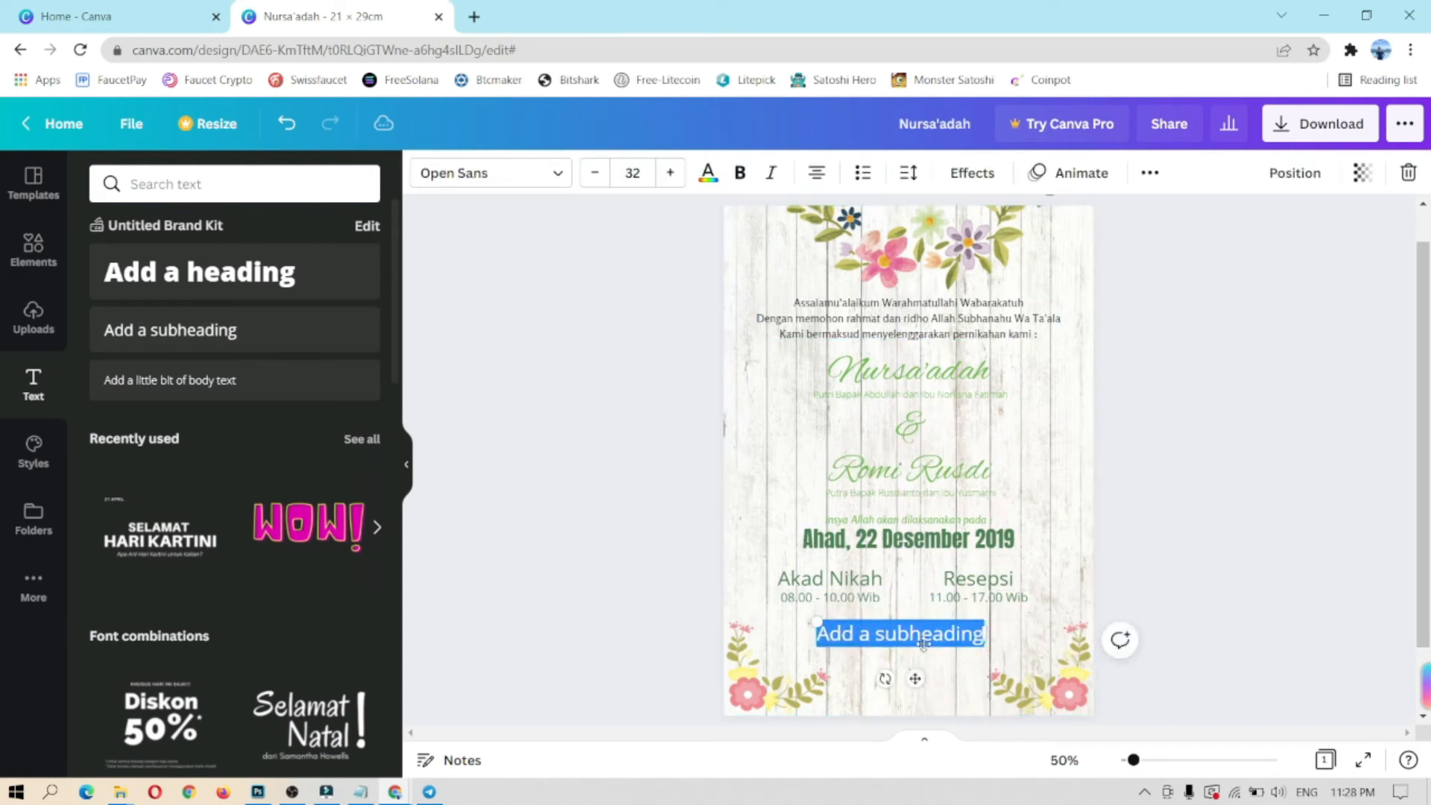
type("Ballroom Bono Hotel")
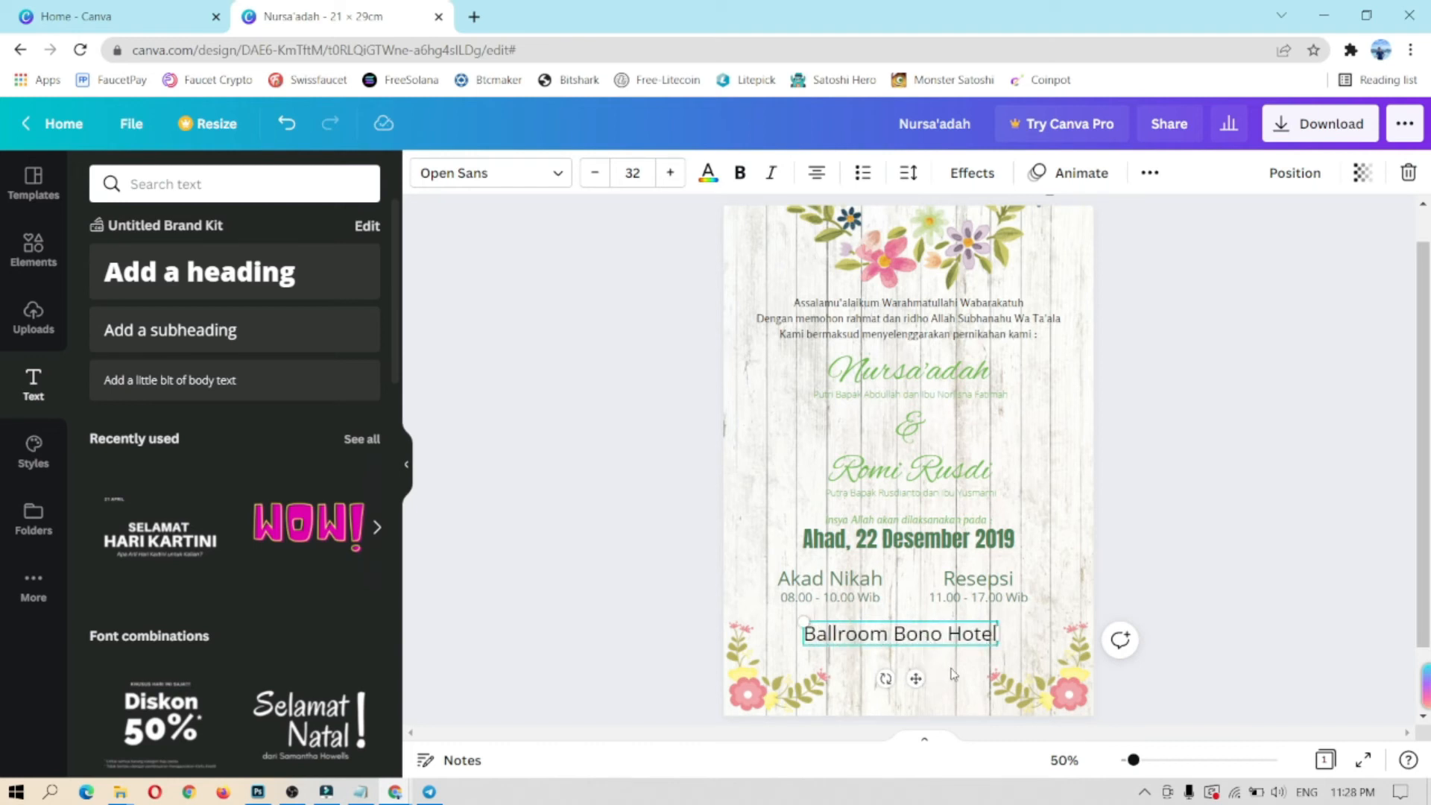
left_click(558, 174)
left_click(356, 183)
left_click(185, 350)
left_click(250, 276)
left_click(357, 184)
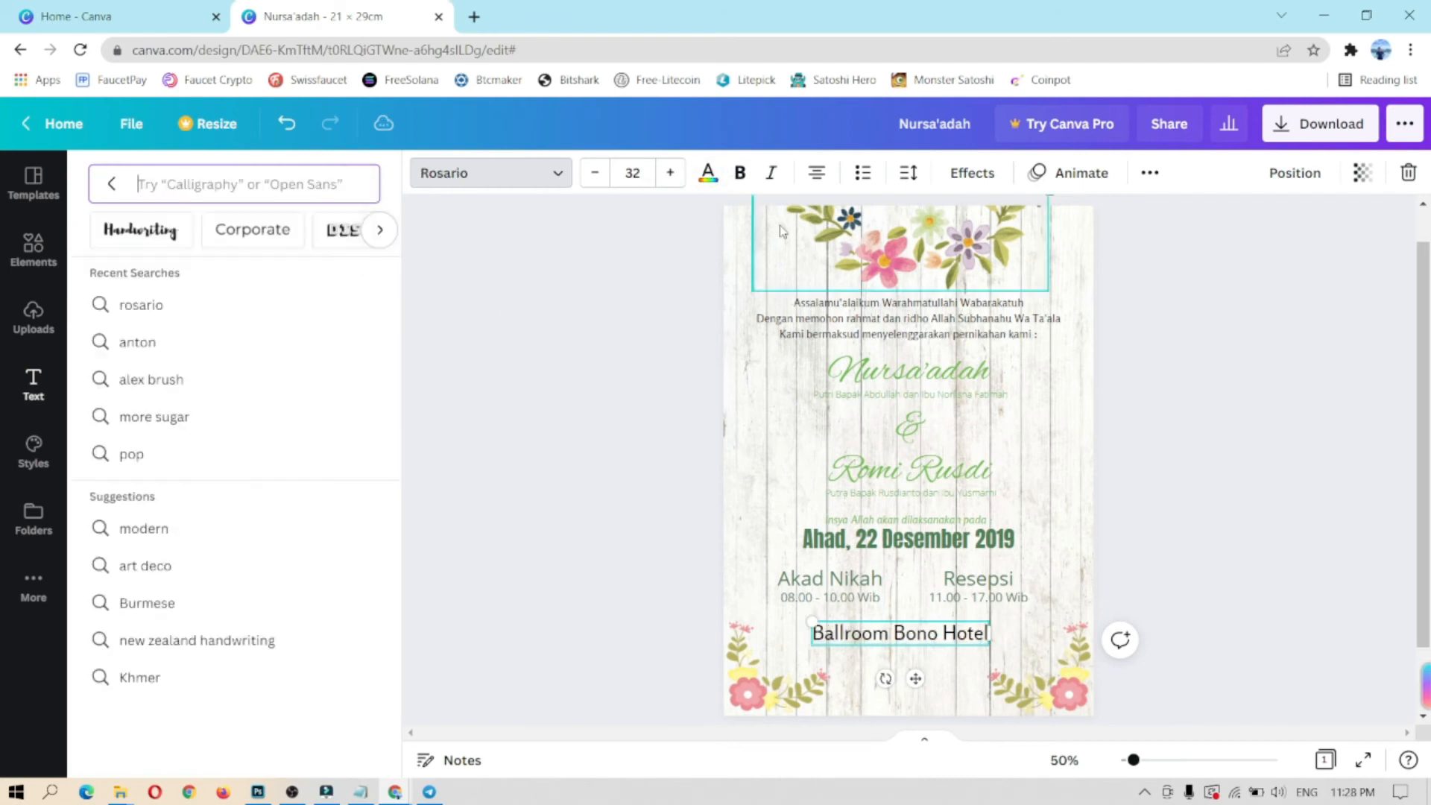
left_click(935, 645)
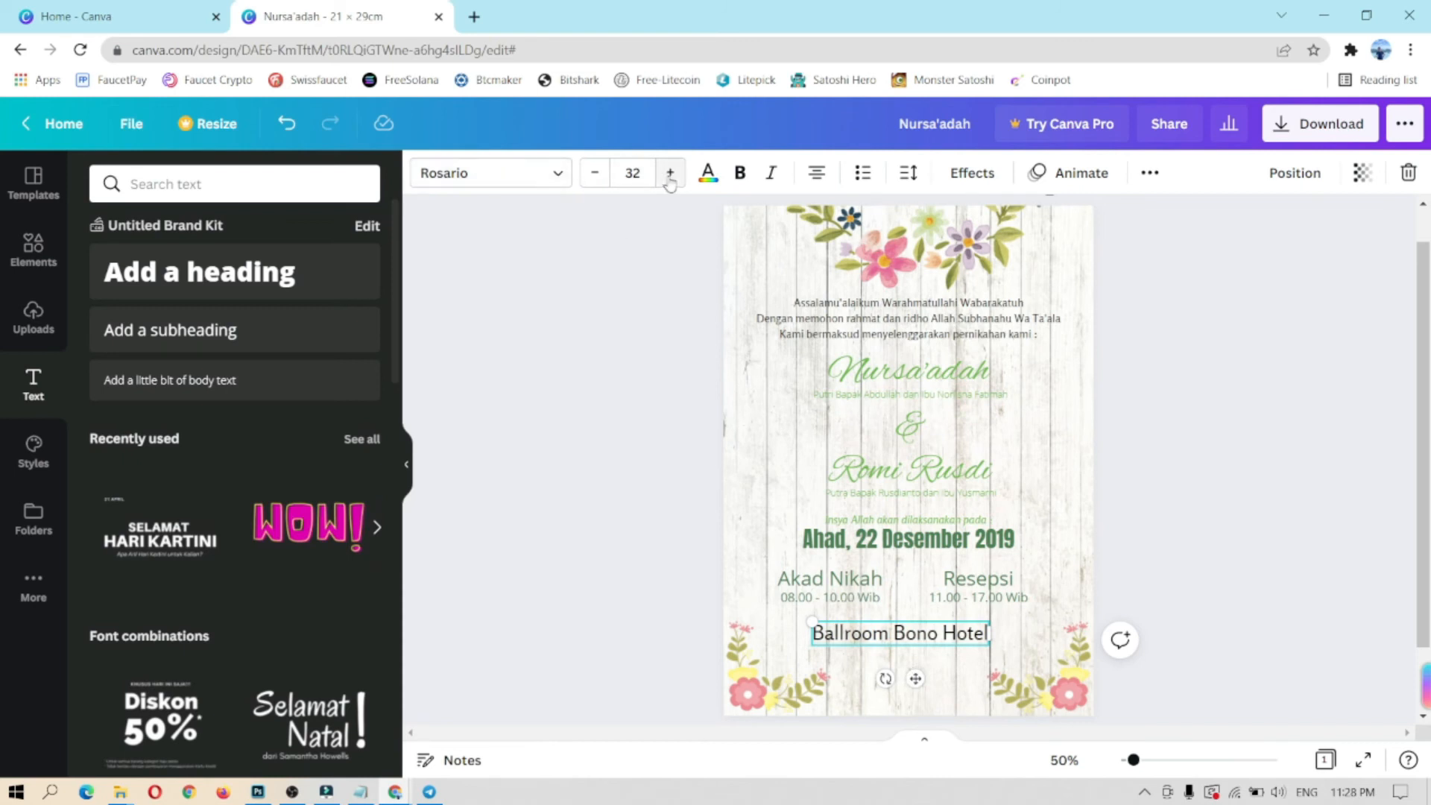
left_click(708, 172)
left_click(253, 291)
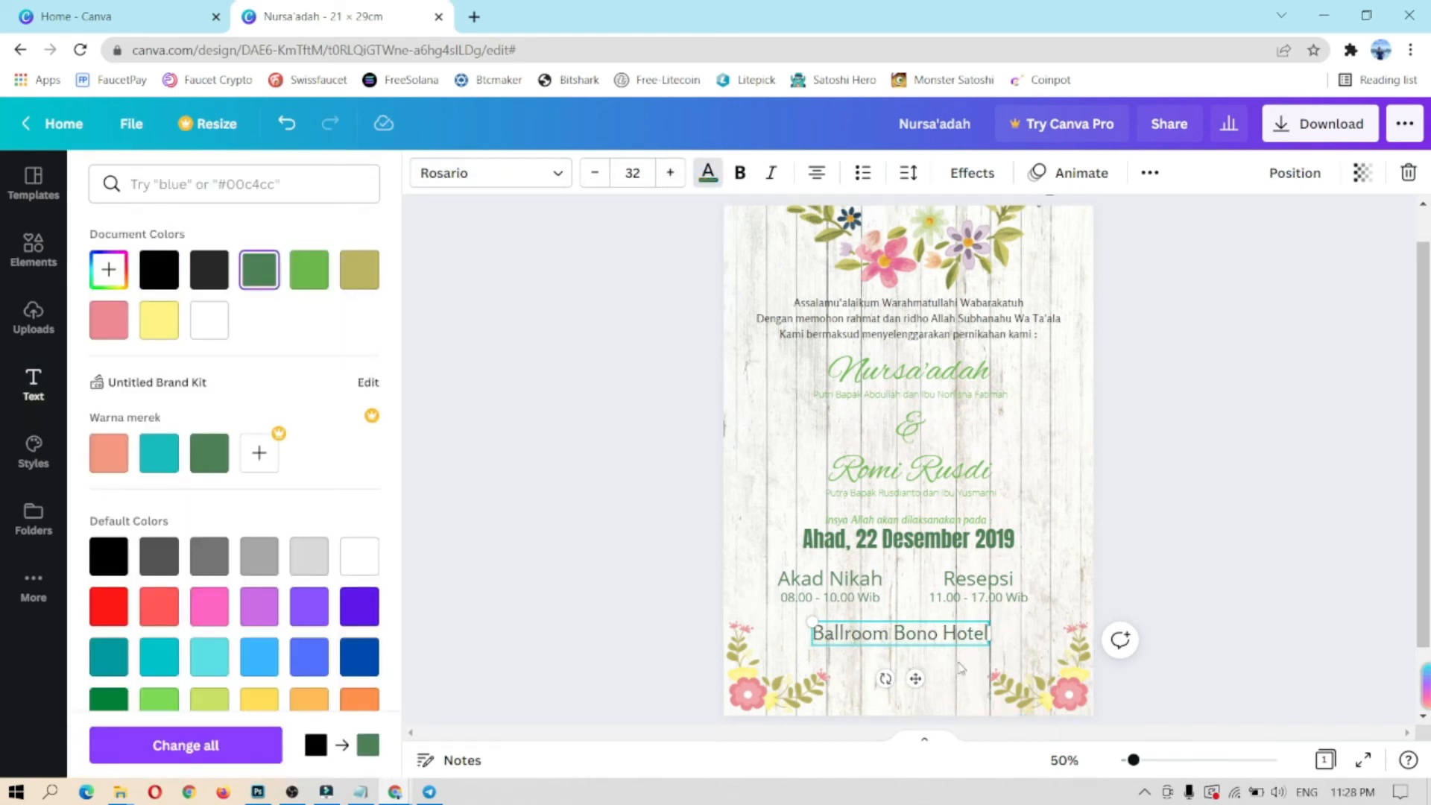
left_click(945, 687)
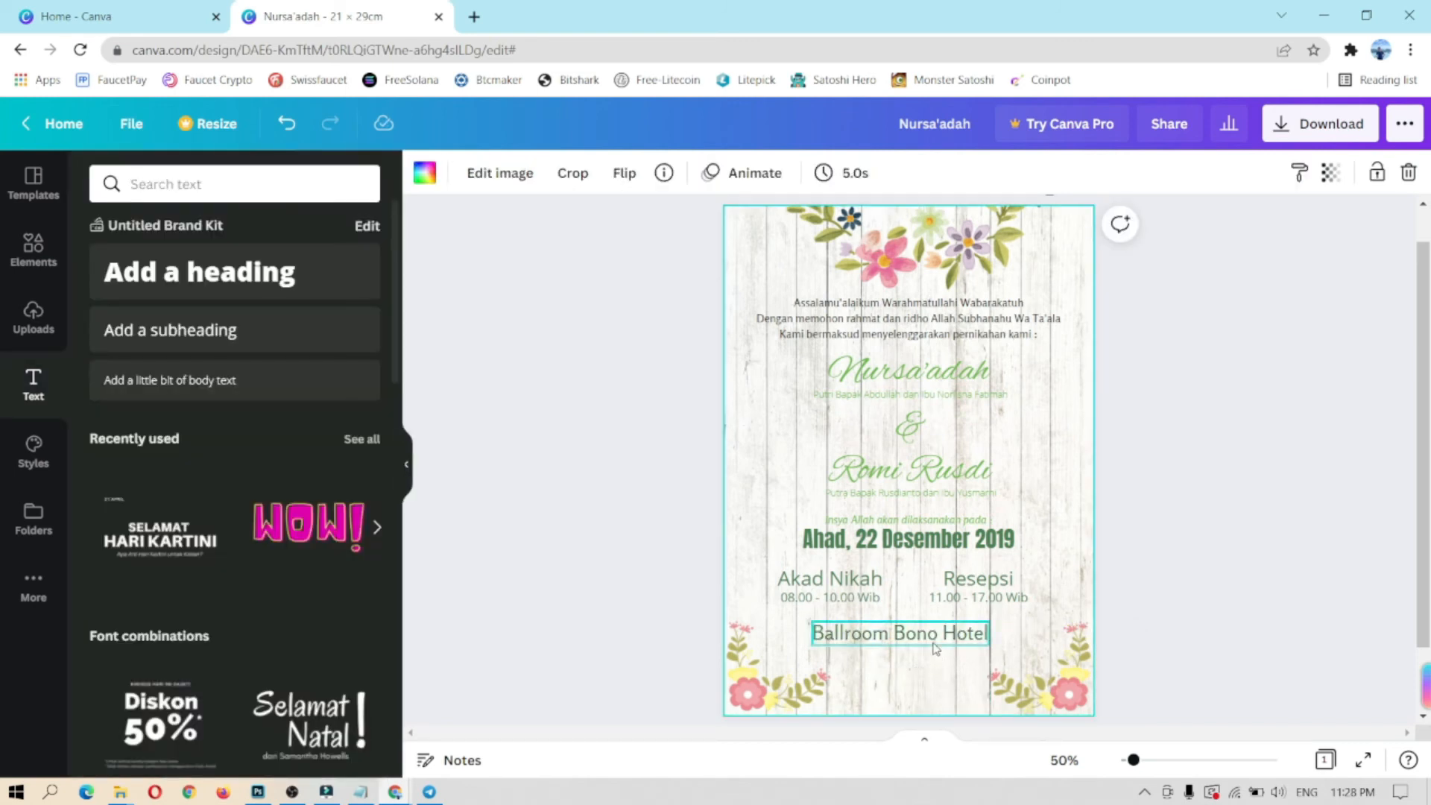
Step: Copy the venue line and replace it with the venue's street address at size 20
left_click(935, 637)
right_click(915, 673)
left_click(965, 424)
left_click(950, 685)
key("ctrl+v")
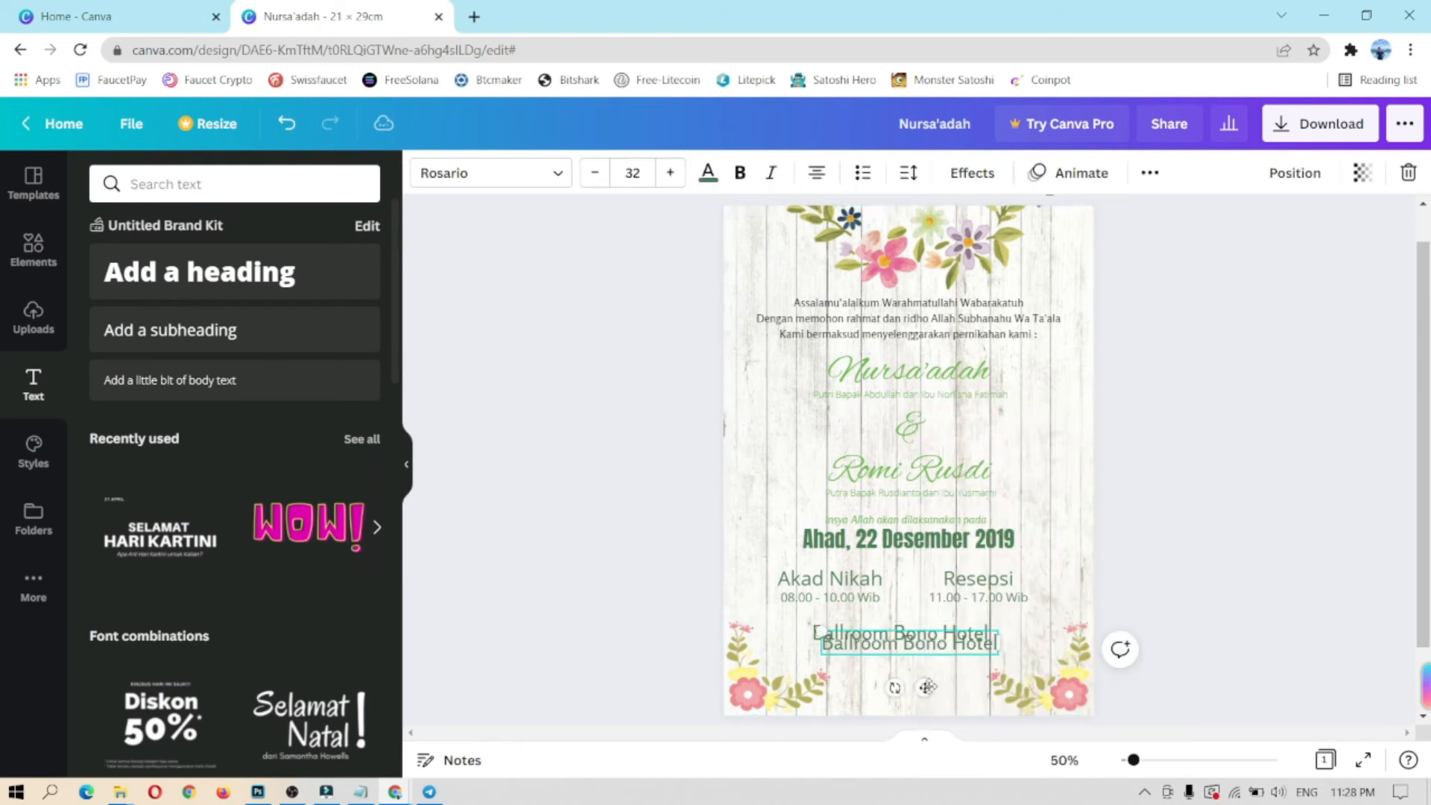
triple_click(923, 657)
key("BackSpace")
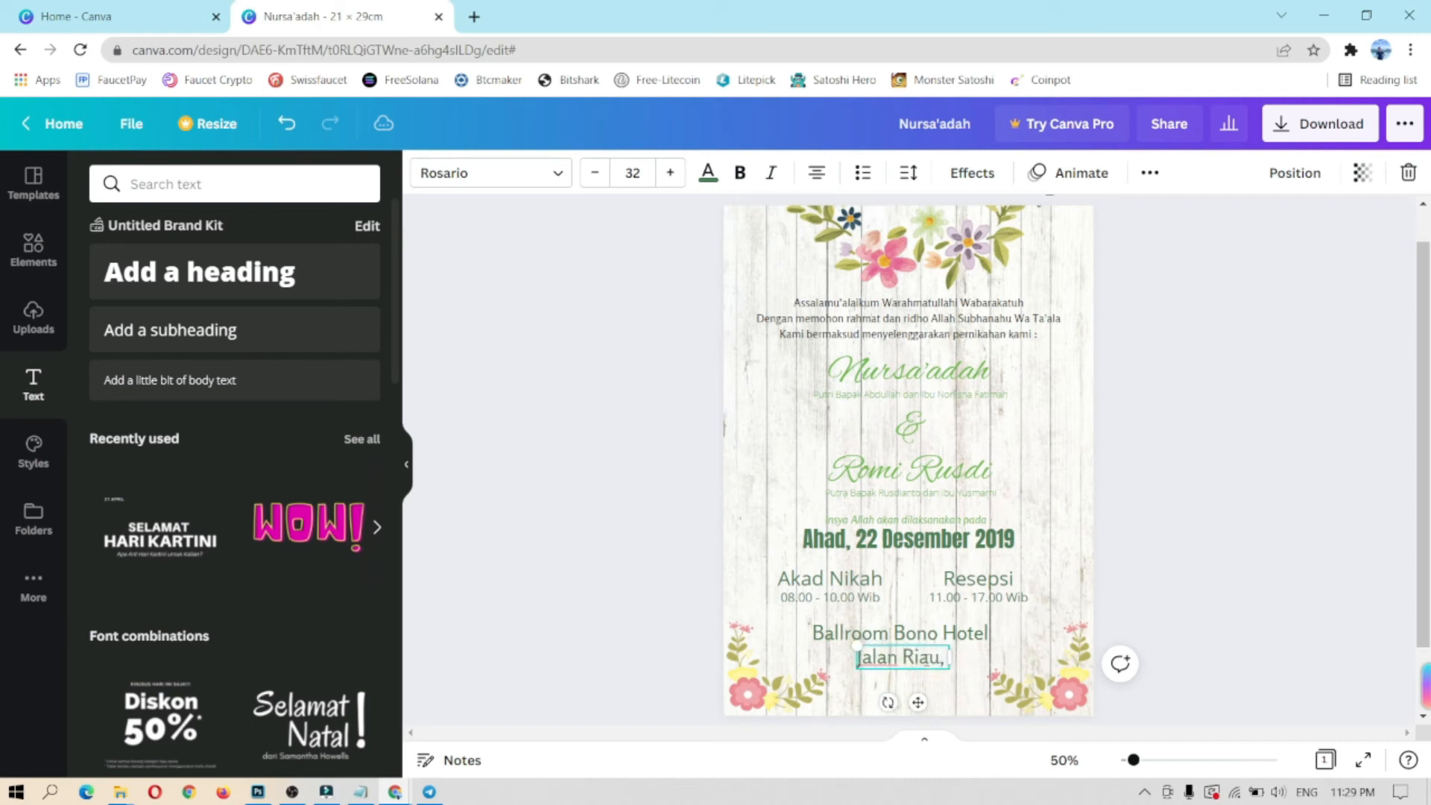
type("Jalan Riau, Payung S Payung Sekak")
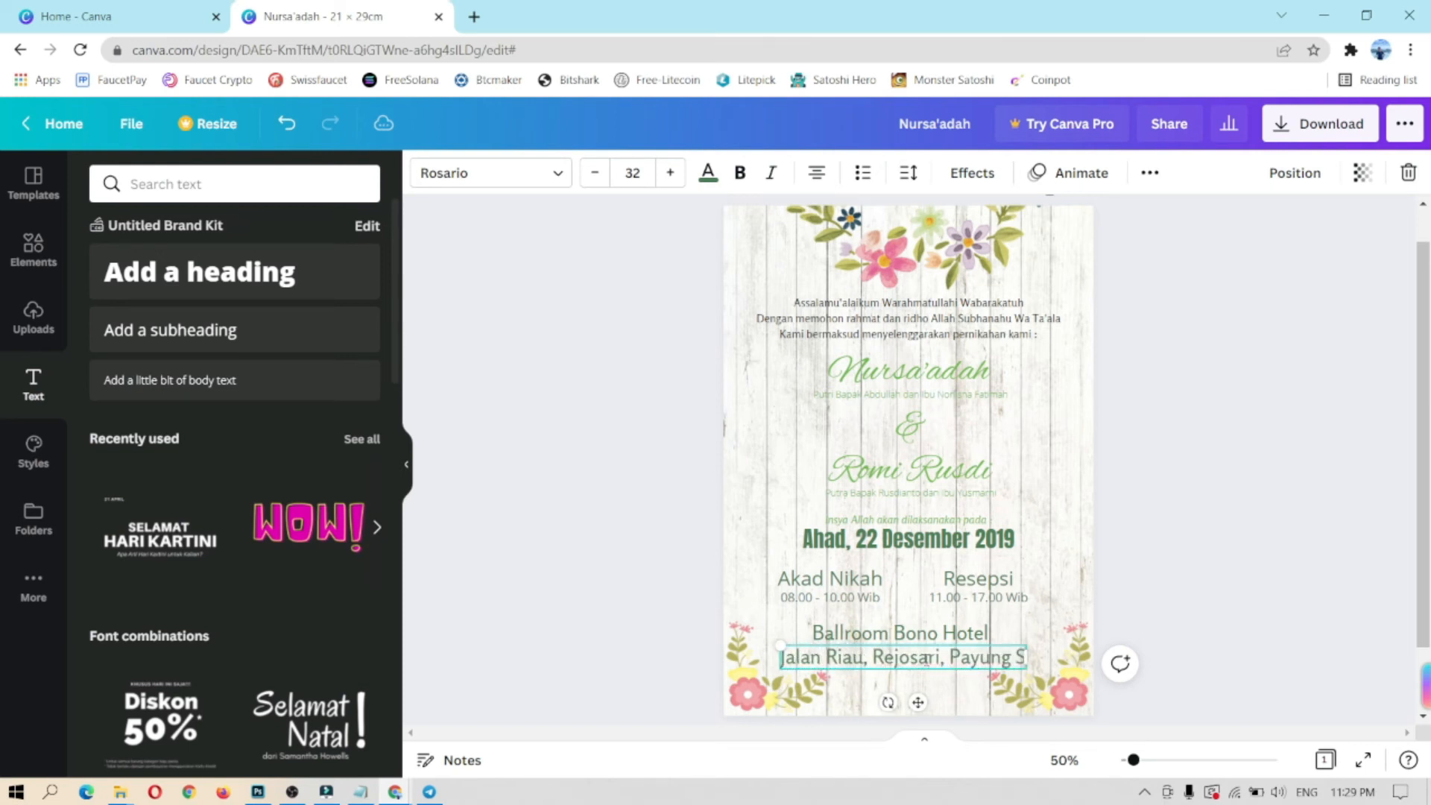
key("BackSpace")
key("BackSpace")
key("BackSpace")
key("BackSpace")
key("BackSpace")
key("BackSpace")
key("BackSpace")
key("BackSpace")
key("BackSpace")
key("BackSpace")
key("BackSpace")
key("BackSpace")
key("BackSpace")
key("BackSpace")
key("BackSpace")
key("BackSpace")
key("BackSpace")
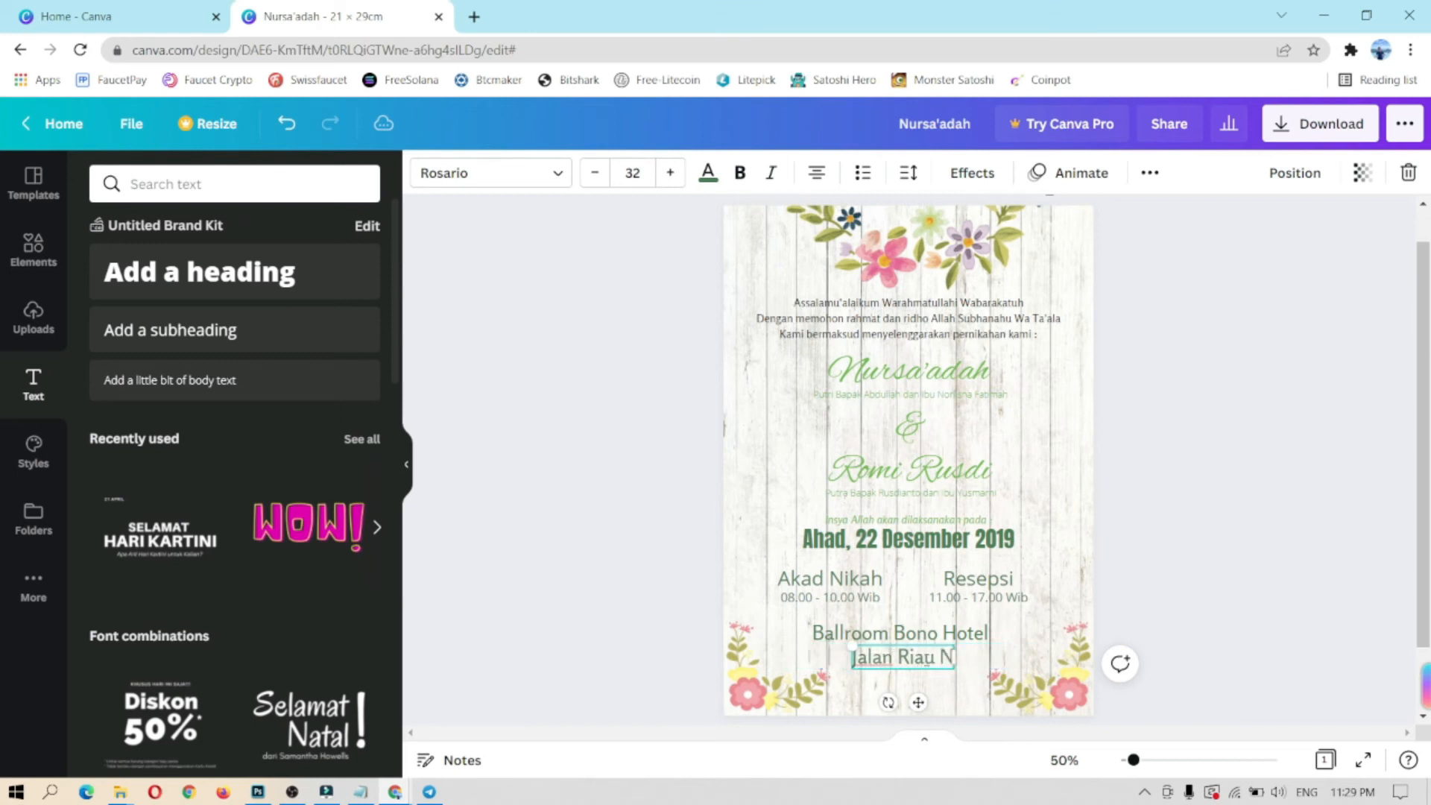
type("No. 10, Pekanbaru")
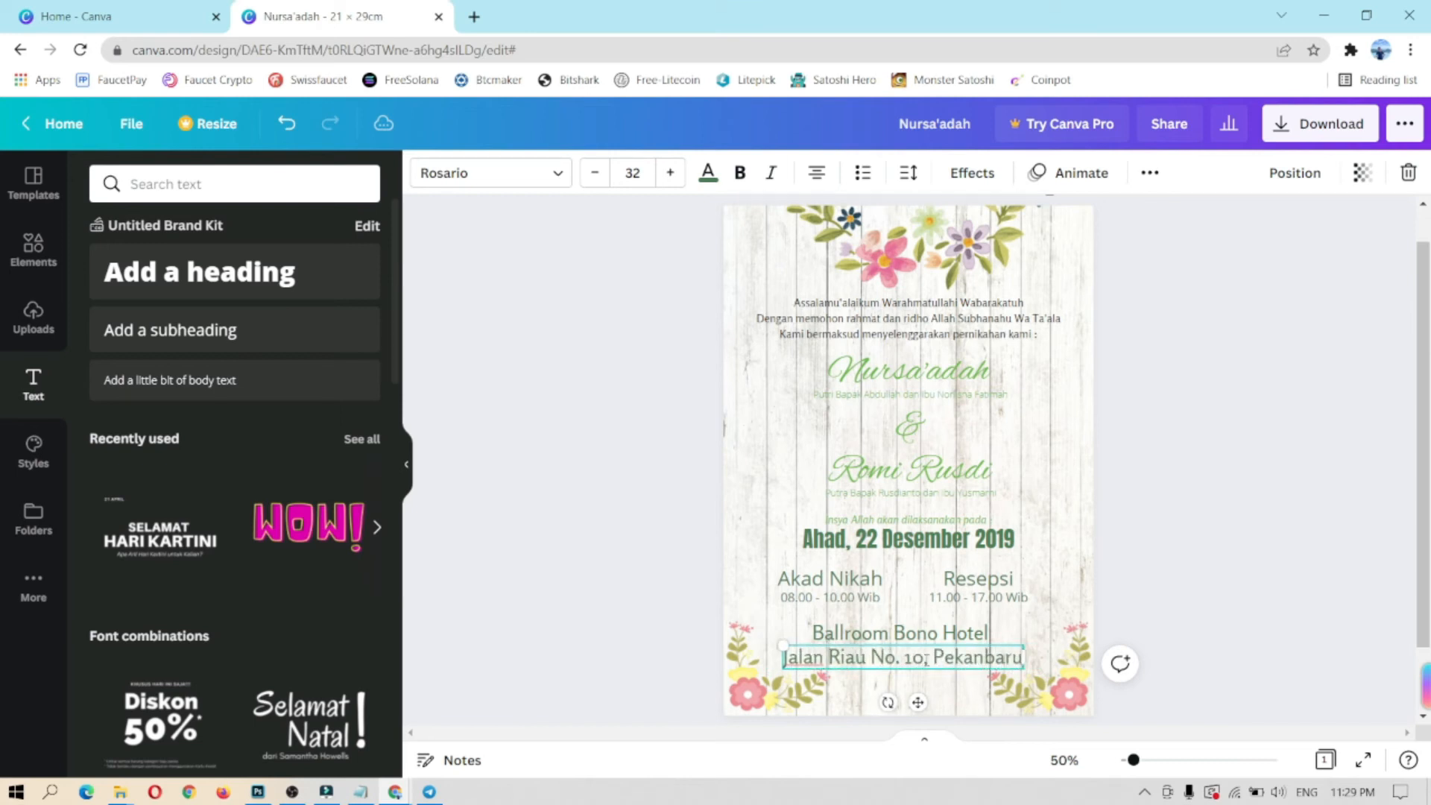
left_click(594, 173)
left_click(594, 173)
left_click(594, 172)
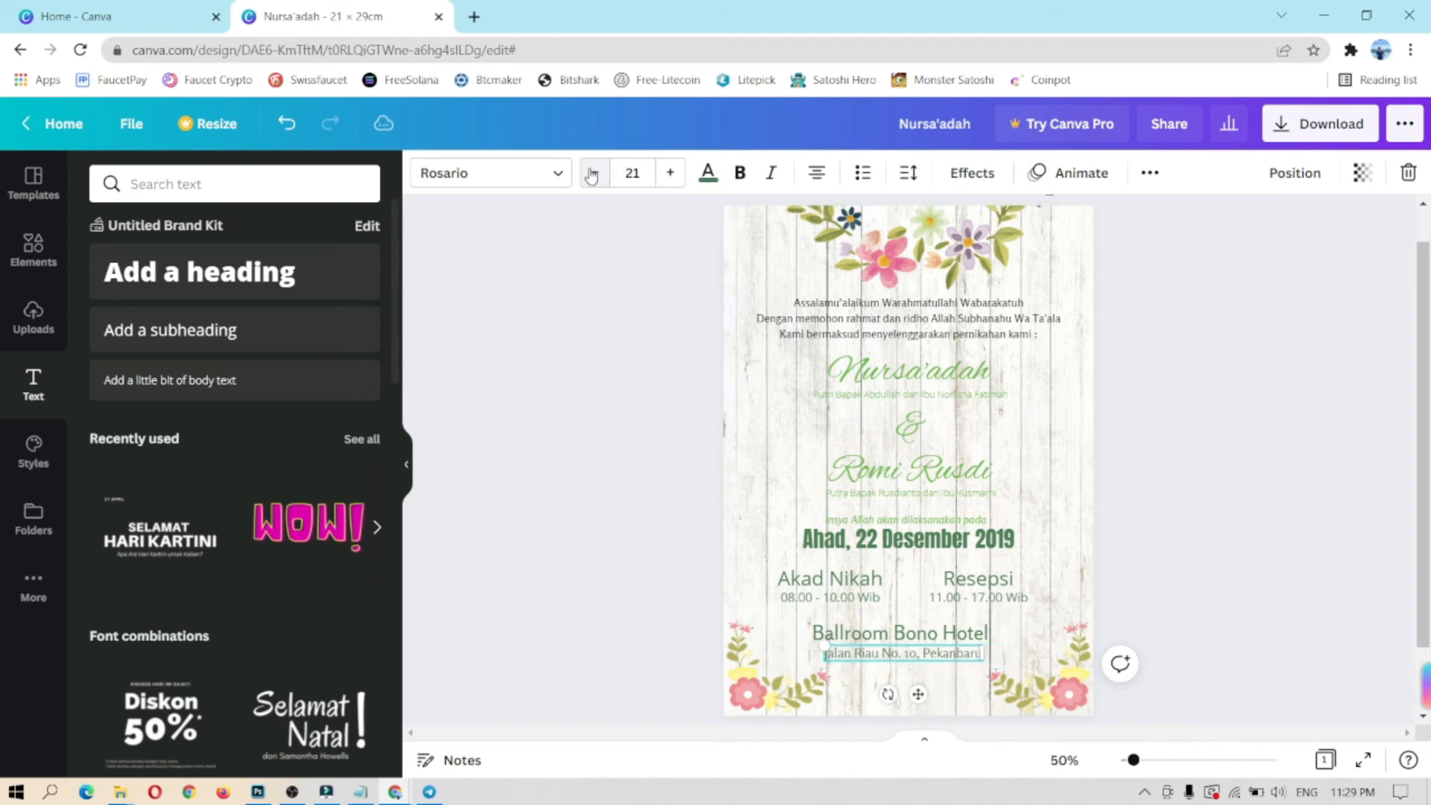
Step: Centre the venue name and address lines on the page
left_click(962, 682)
left_click(940, 641)
left_click_drag(918, 673, 924, 693)
left_click(905, 653)
left_click(1180, 585)
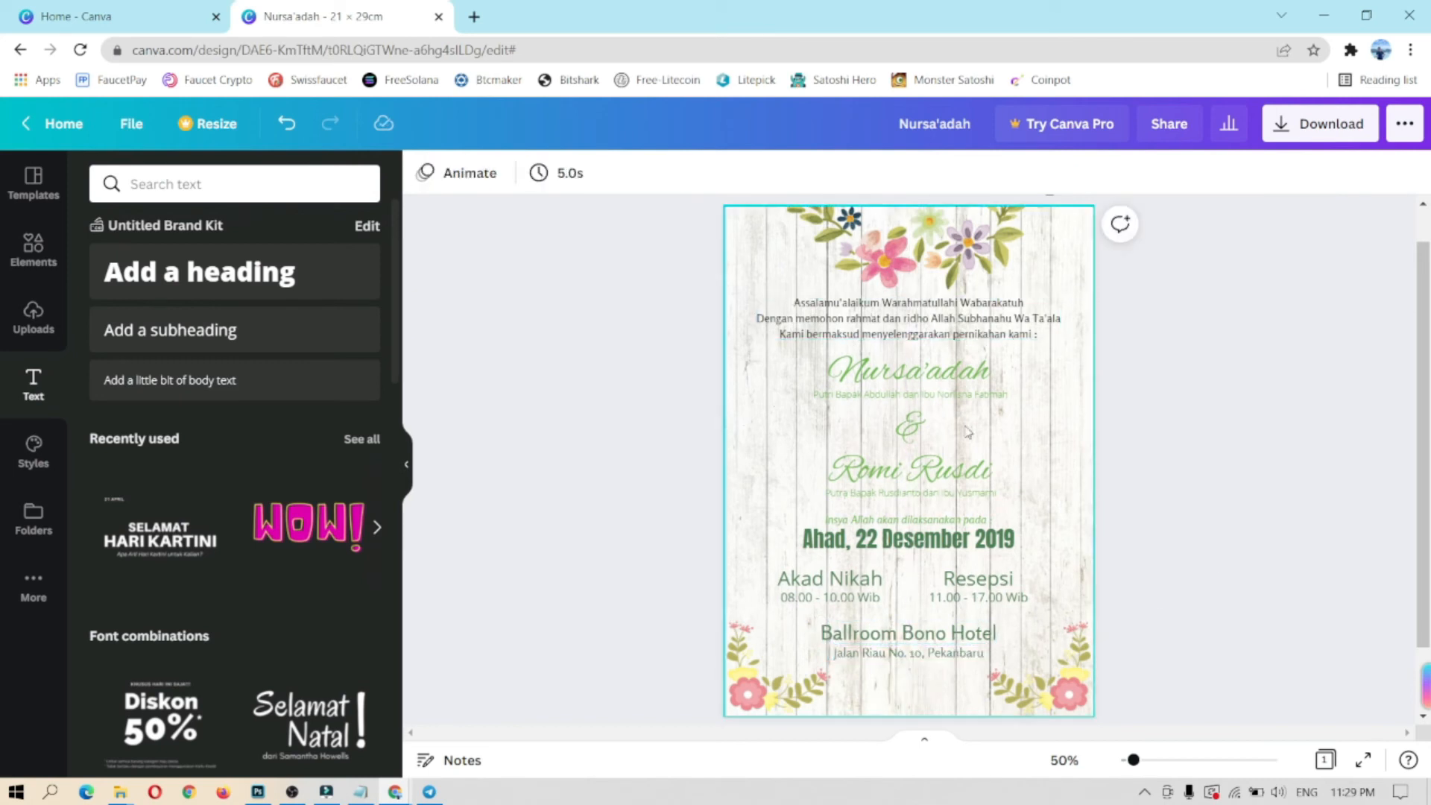
Step: Apply the Lift effect to the date, Akad Nikah, Resepsi, both times, venue and address
left_click(908, 538)
left_click(972, 172)
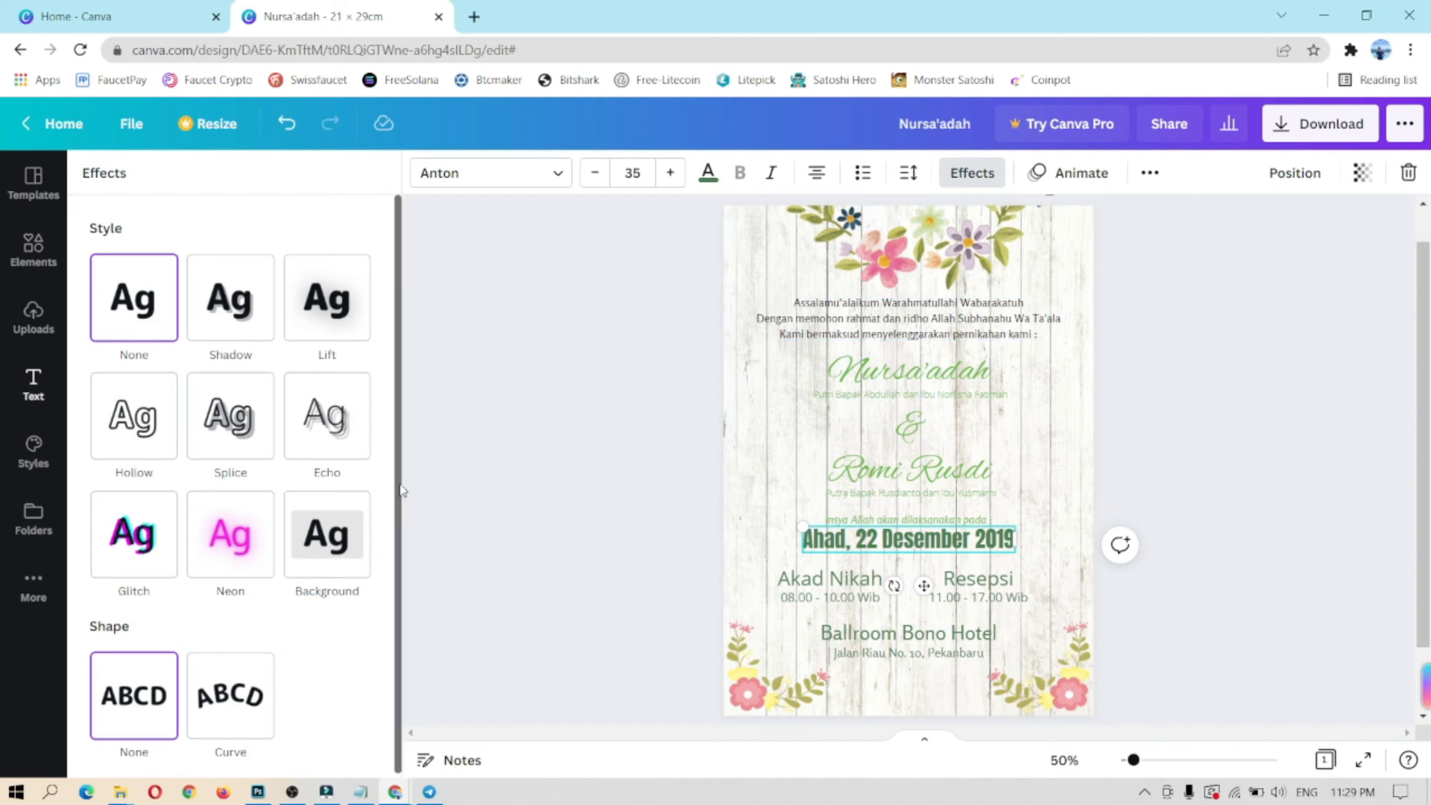
left_click(324, 313)
key("Tab")
left_click(309, 300)
key("Tab")
left_click(324, 298)
key("Tab")
left_click(324, 298)
key("Tab")
left_click(323, 297)
left_click(887, 633)
left_click(326, 298)
key("Tab")
left_click(327, 298)
key("Escape")
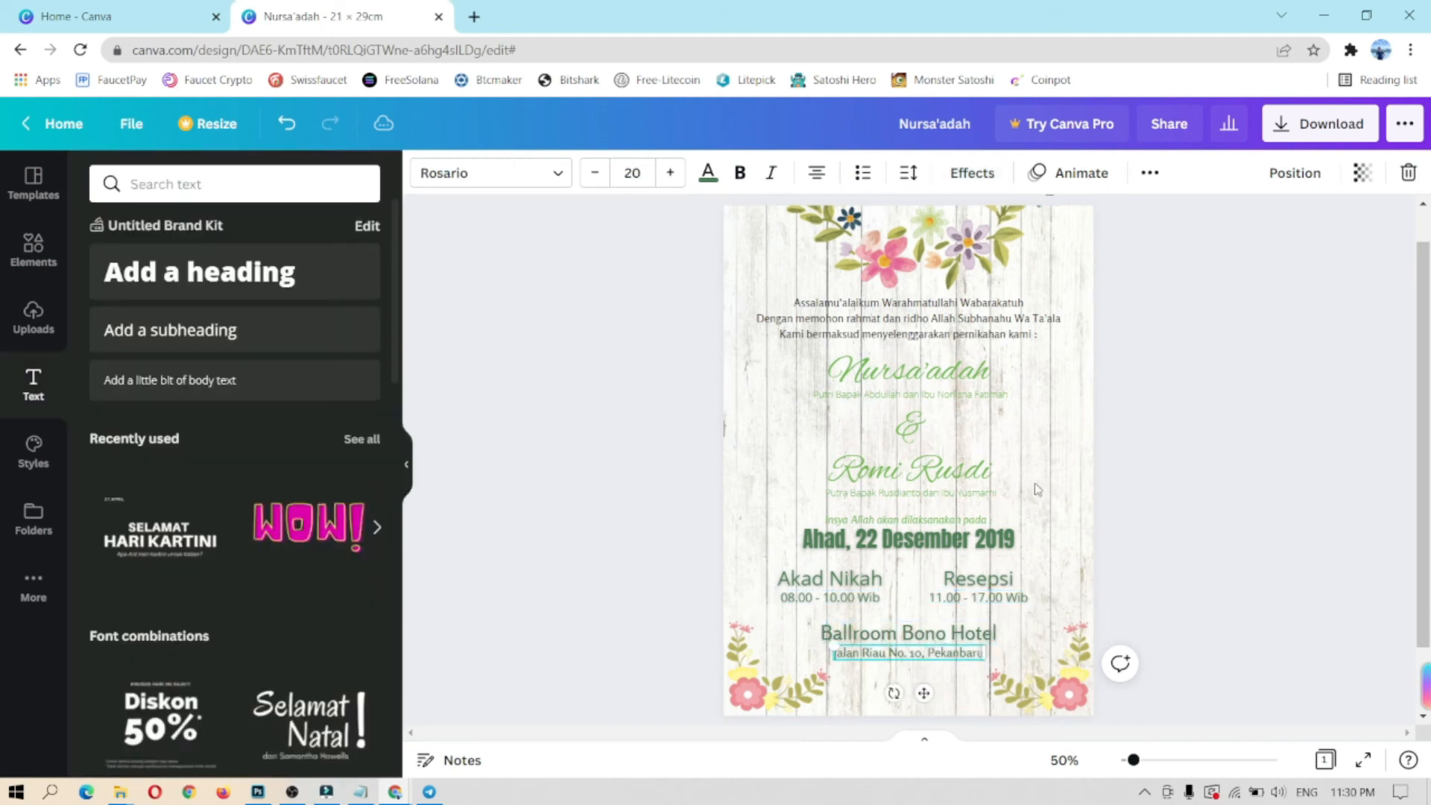
Step: Move the top flower garland, greeting paragraph and names block up slightly
left_click(933, 266)
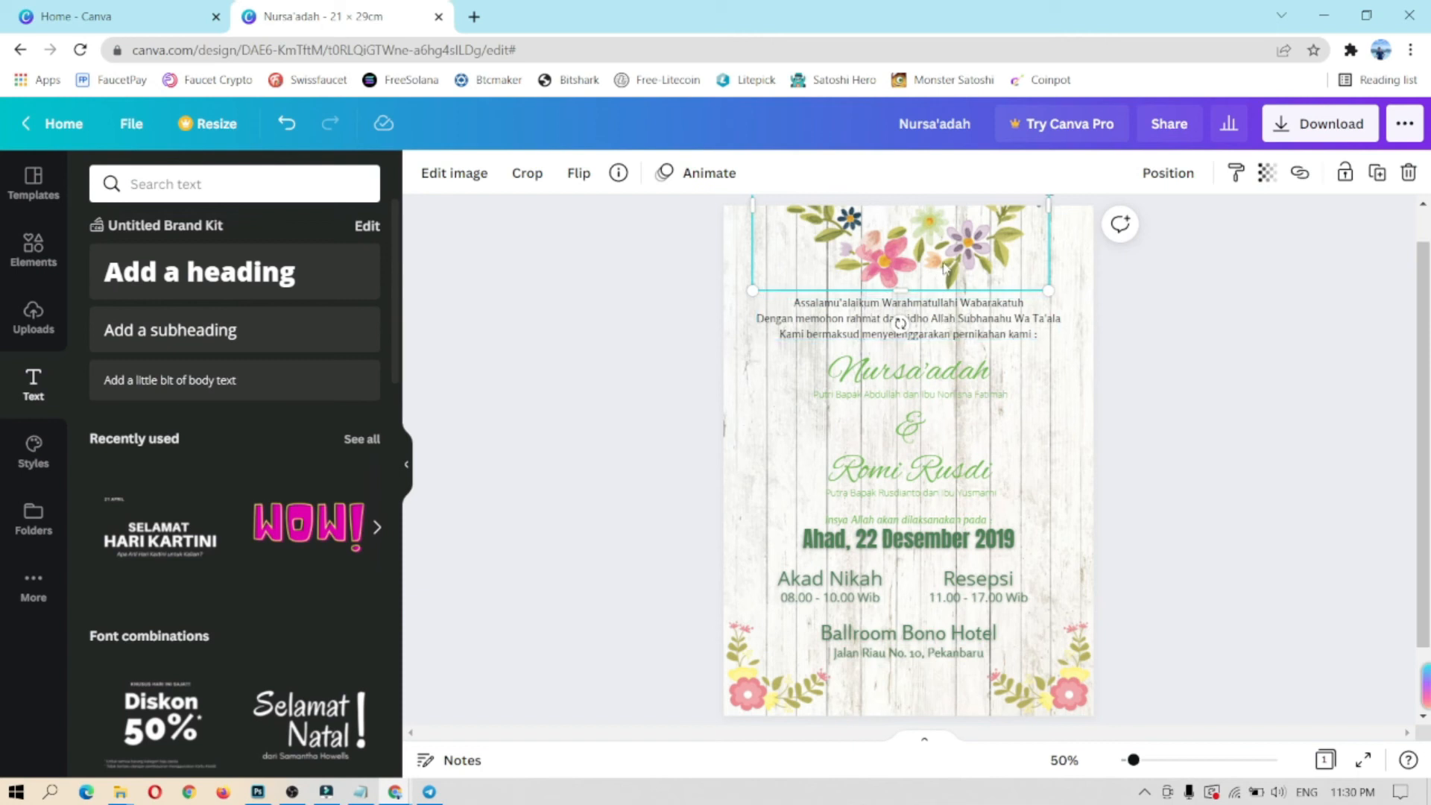
left_click_drag(944, 268, 940, 258)
left_click(932, 328)
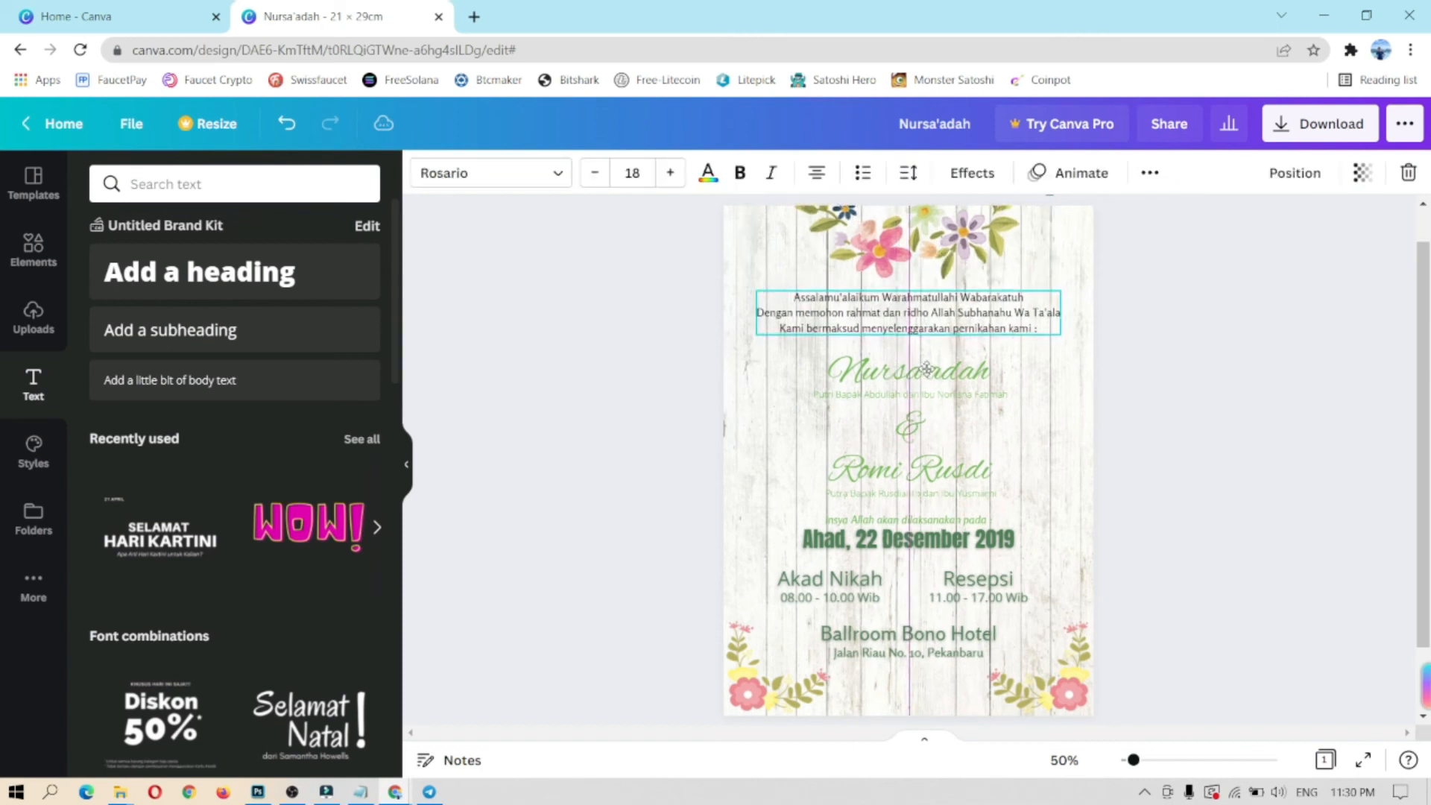
left_click_drag(926, 368, 926, 358)
left_click(1022, 380)
left_click_drag(1188, 533, 755, 344)
left_click_drag(957, 468, 957, 462)
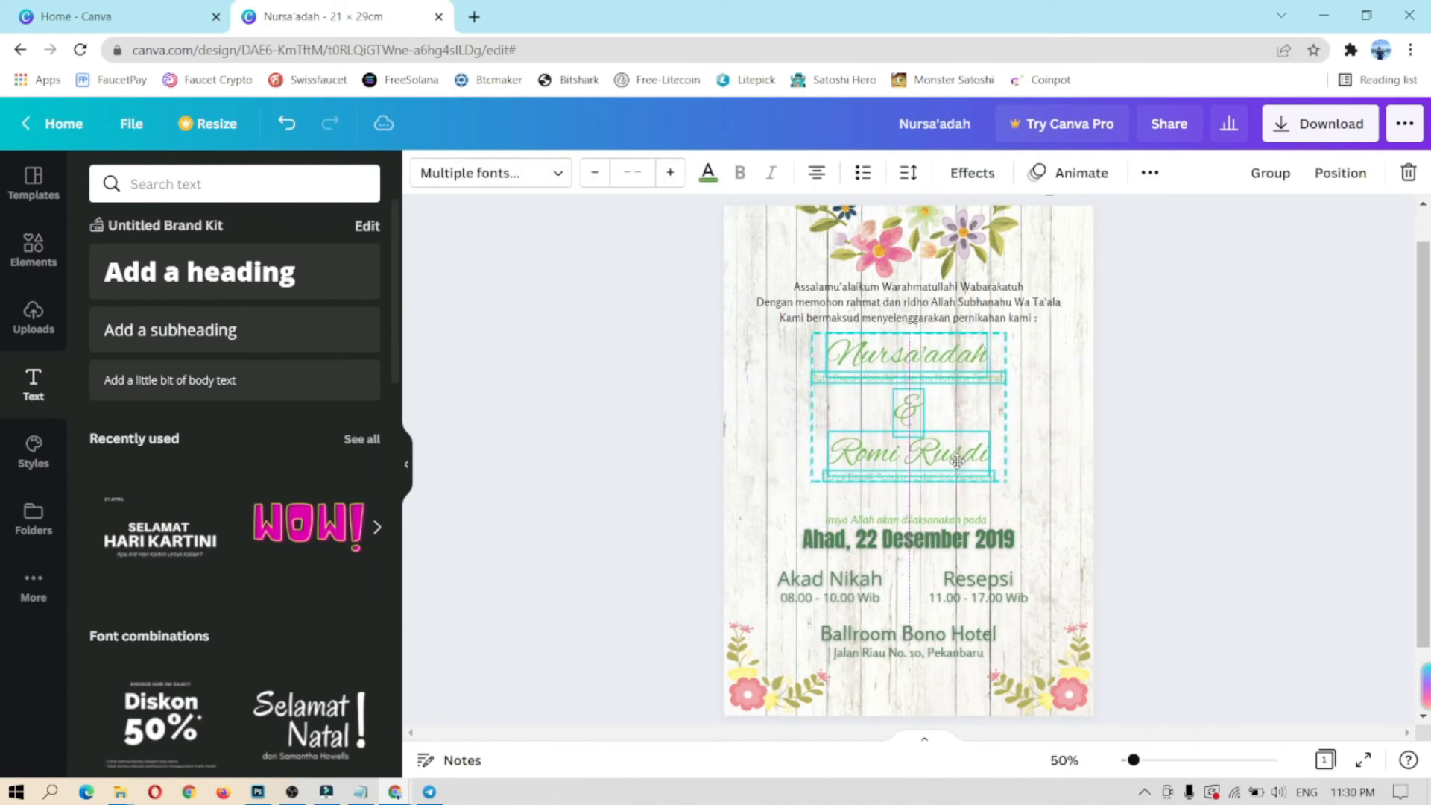
left_click(1201, 527)
Step: Move the date lines, Akad Nikah/Resepsi group and Ballroom Bono Hotel line upward
left_click_drag(1123, 555, 761, 516)
left_click_drag(960, 538, 960, 524)
left_click_drag(1200, 633, 743, 582)
left_click_drag(1185, 594, 730, 579)
left_click_drag(985, 579, 989, 562)
left_click(969, 634)
left_click_drag(926, 677, 924, 653)
left_click(1274, 594)
left_click(33, 250)
Step: Add a straight line from an Elements 'line' search and stand it vertically between Akad Nikah and Resepsi
left_click(331, 184)
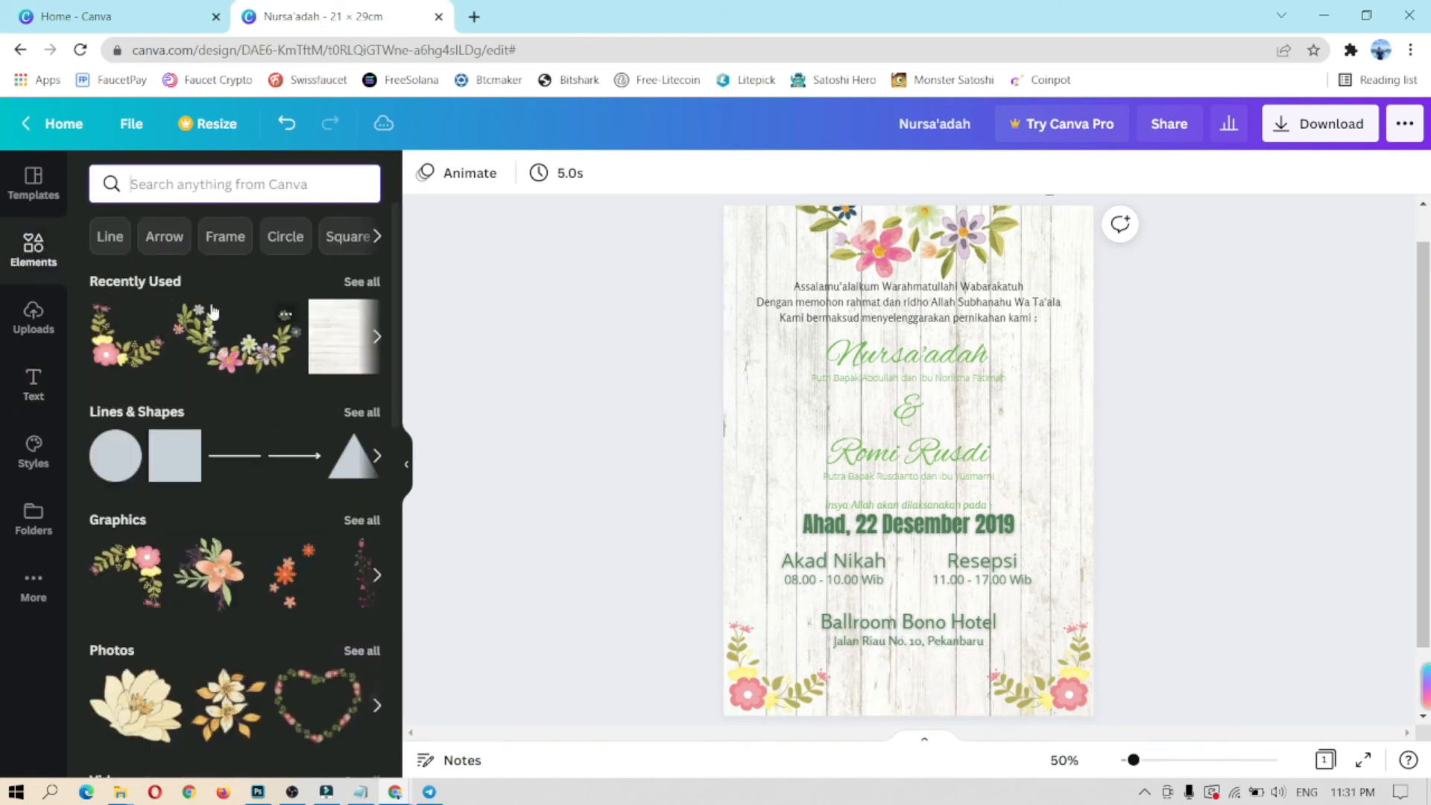
type("line")
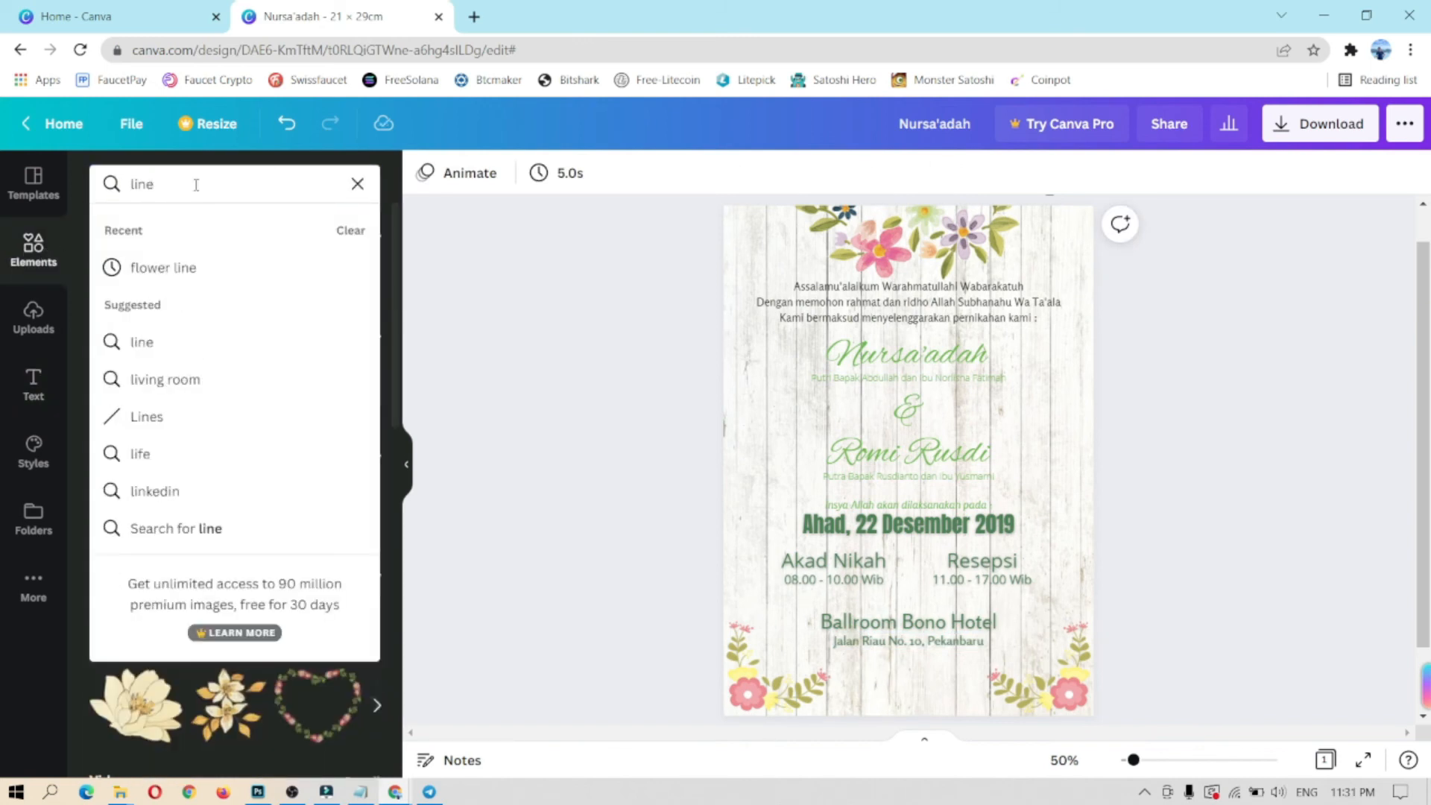
left_click(179, 342)
left_click(170, 514)
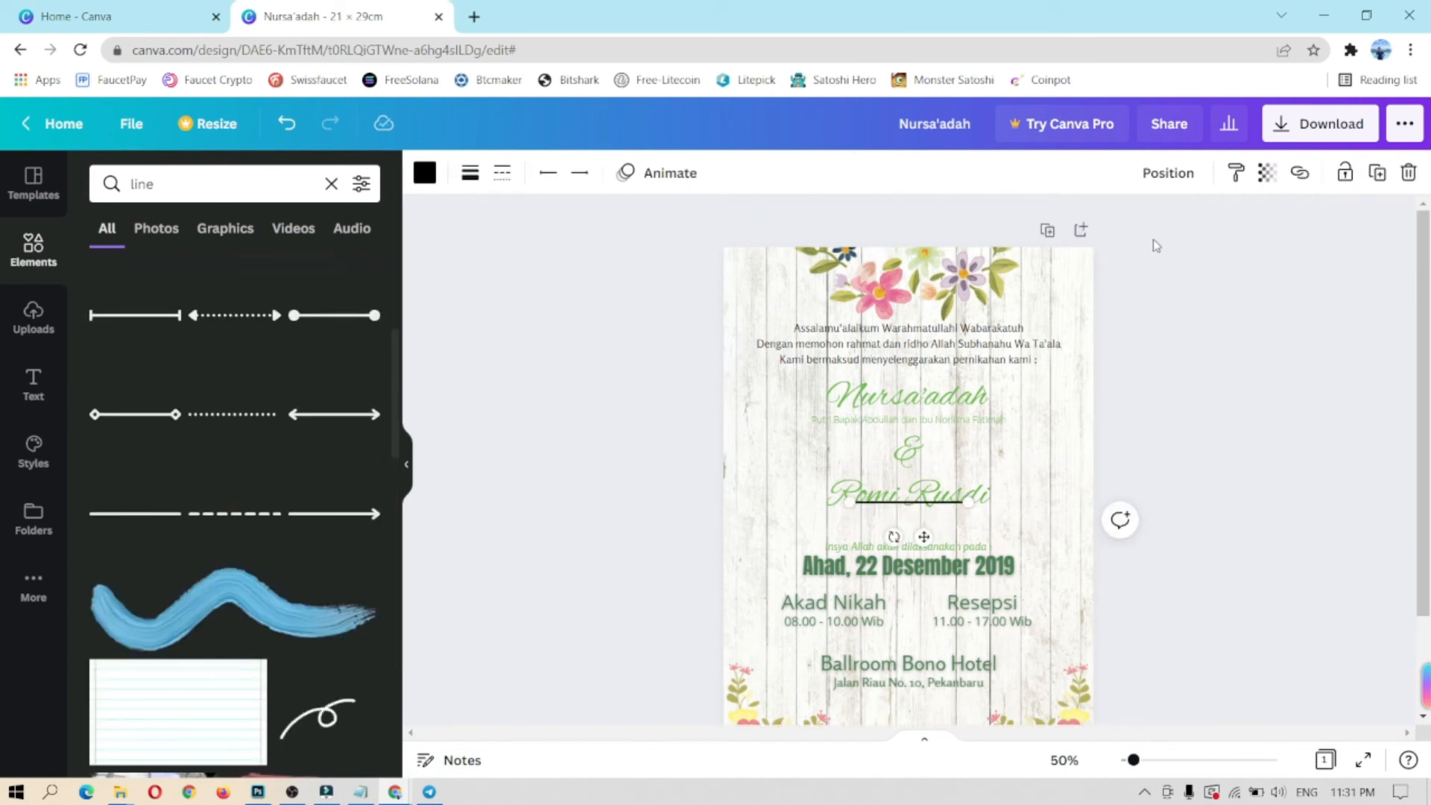
left_click_drag(924, 550, 923, 649)
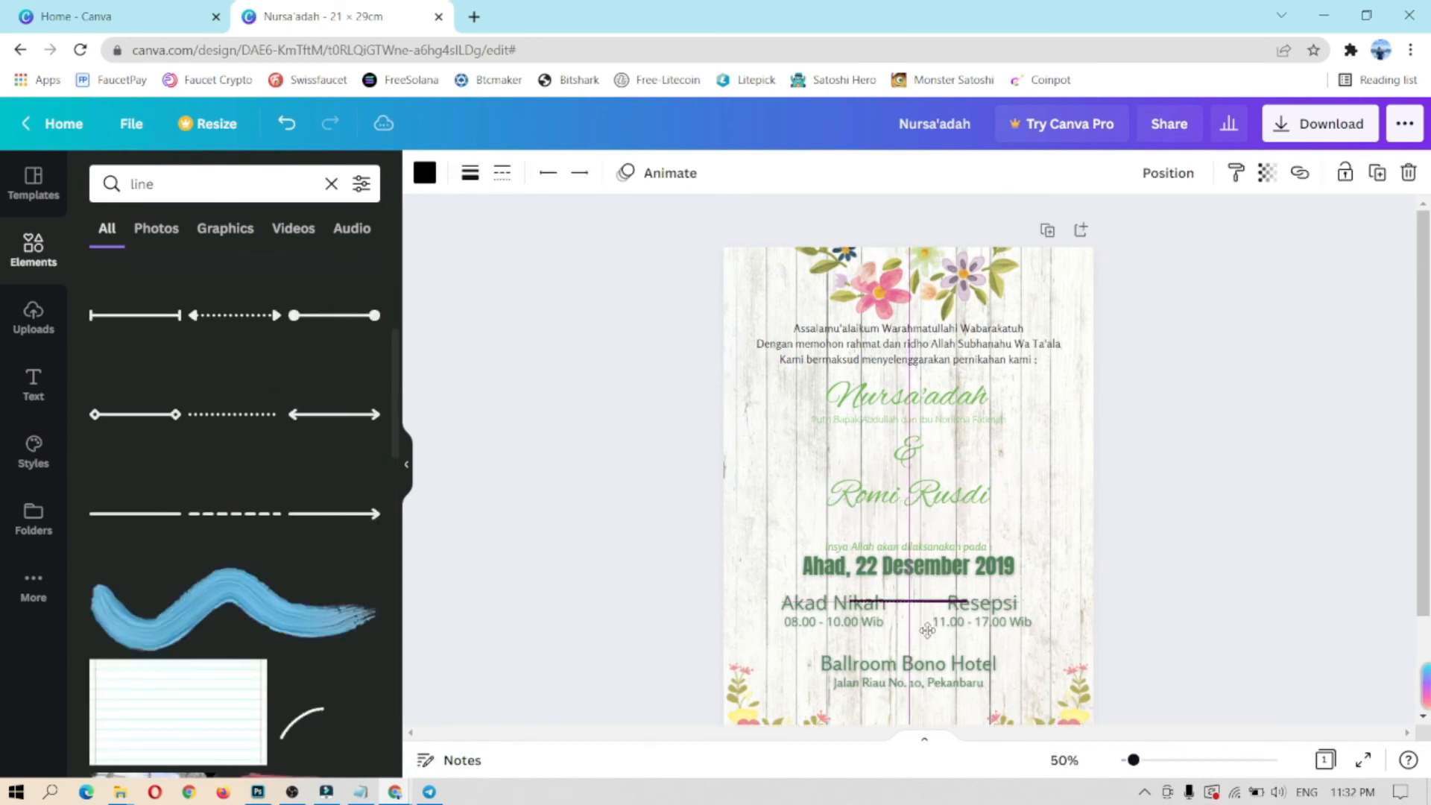
left_click_drag(854, 601, 911, 626)
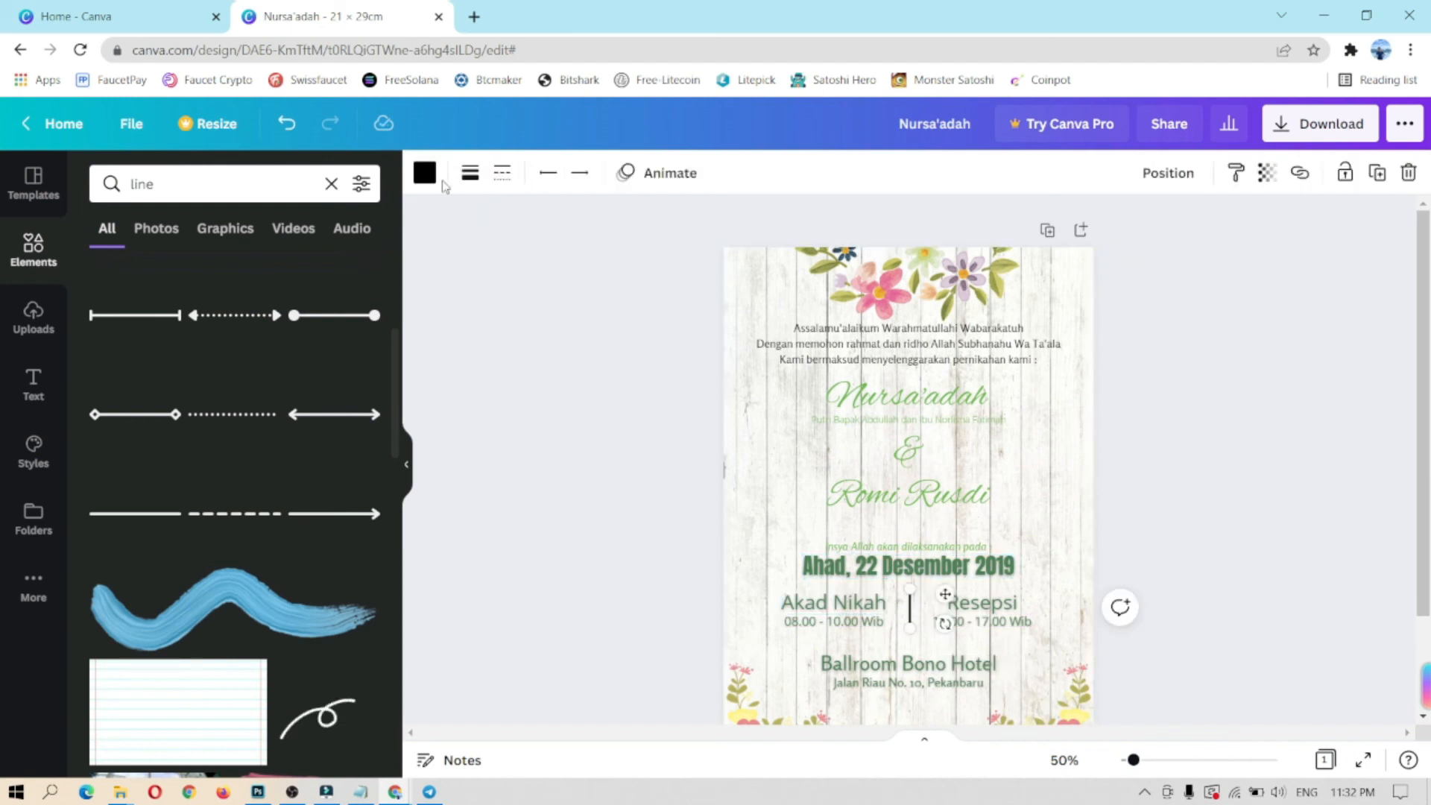
Step: Colour the divider line green to match the text
left_click(424, 172)
left_click(259, 268)
left_click(1144, 548)
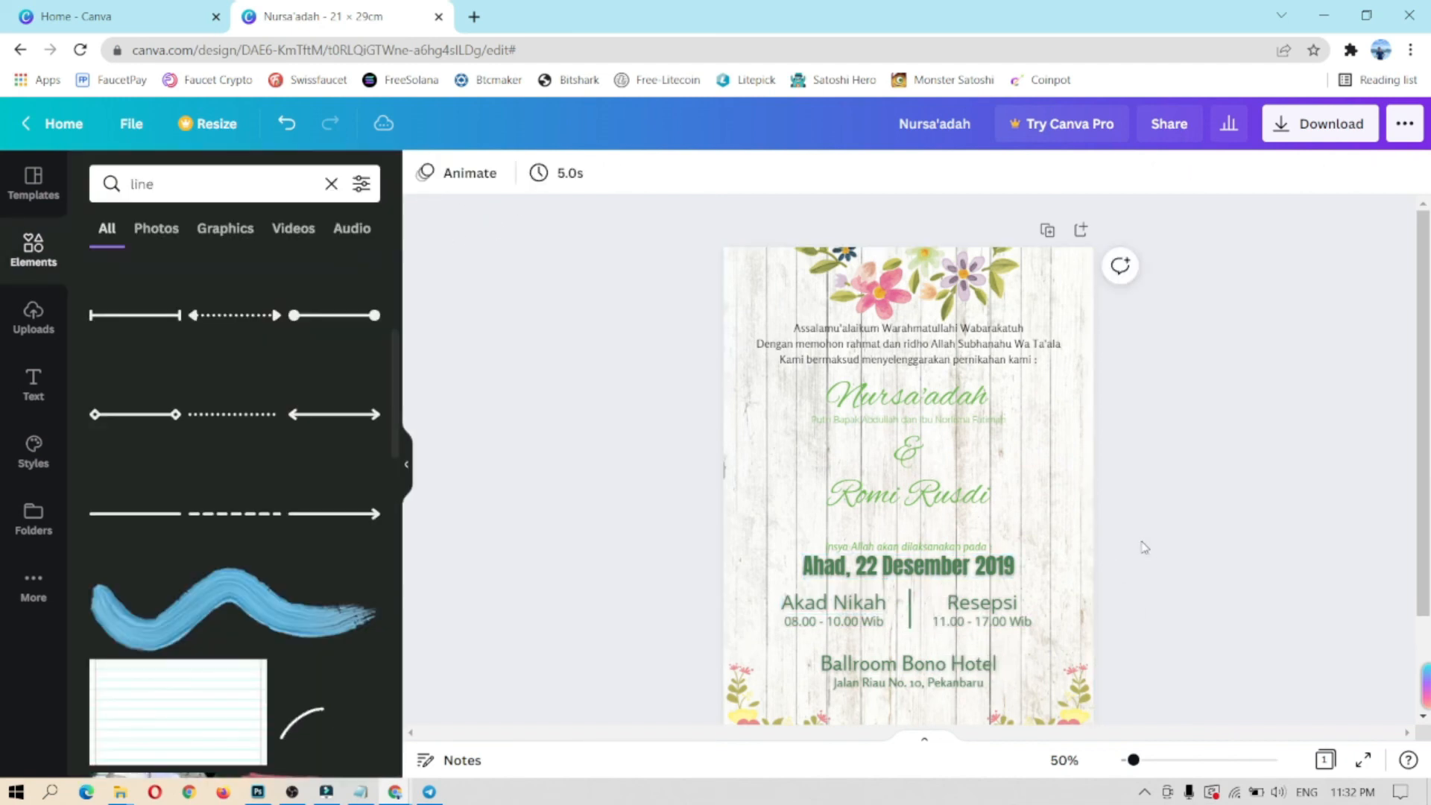
left_click(911, 632)
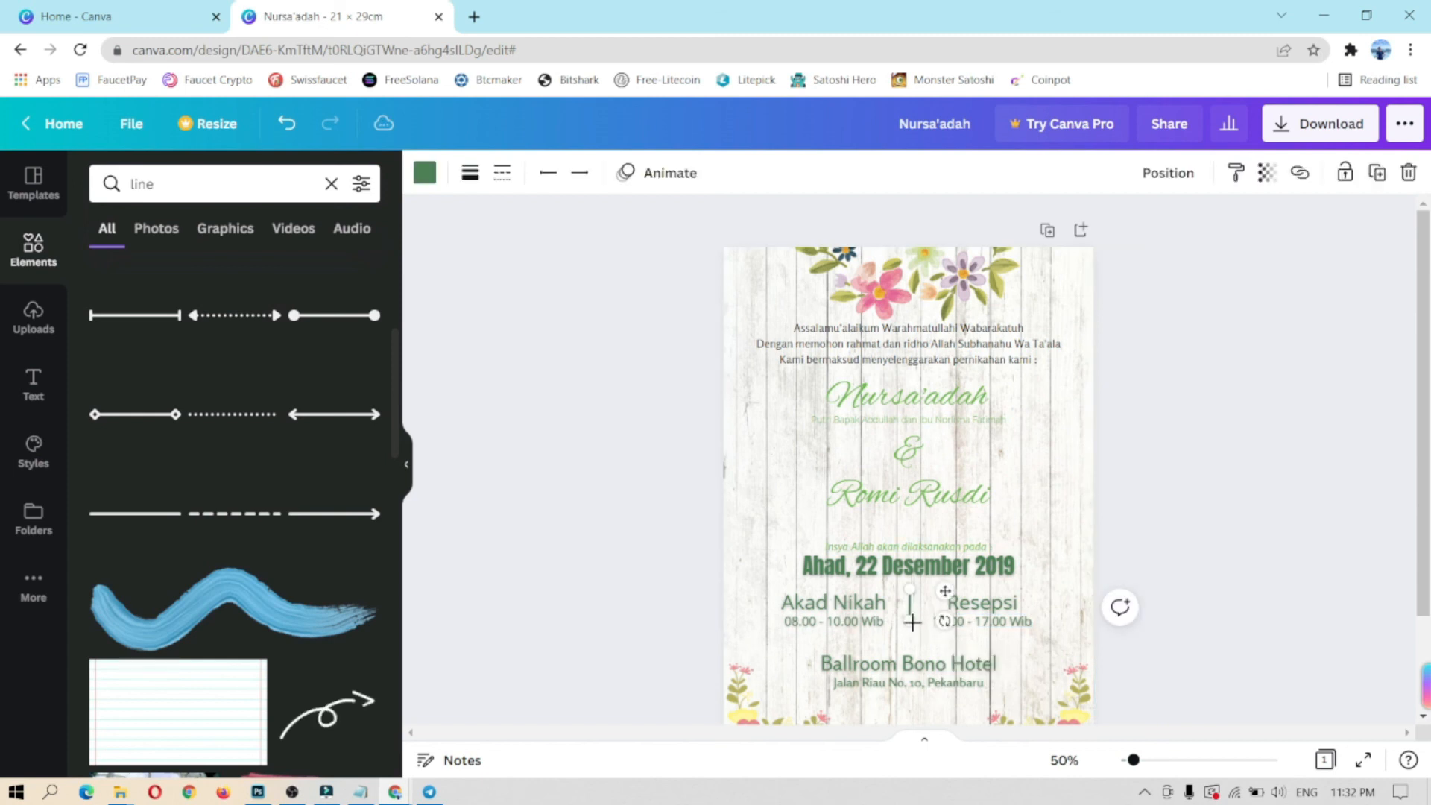
left_click(939, 619)
left_click(927, 613)
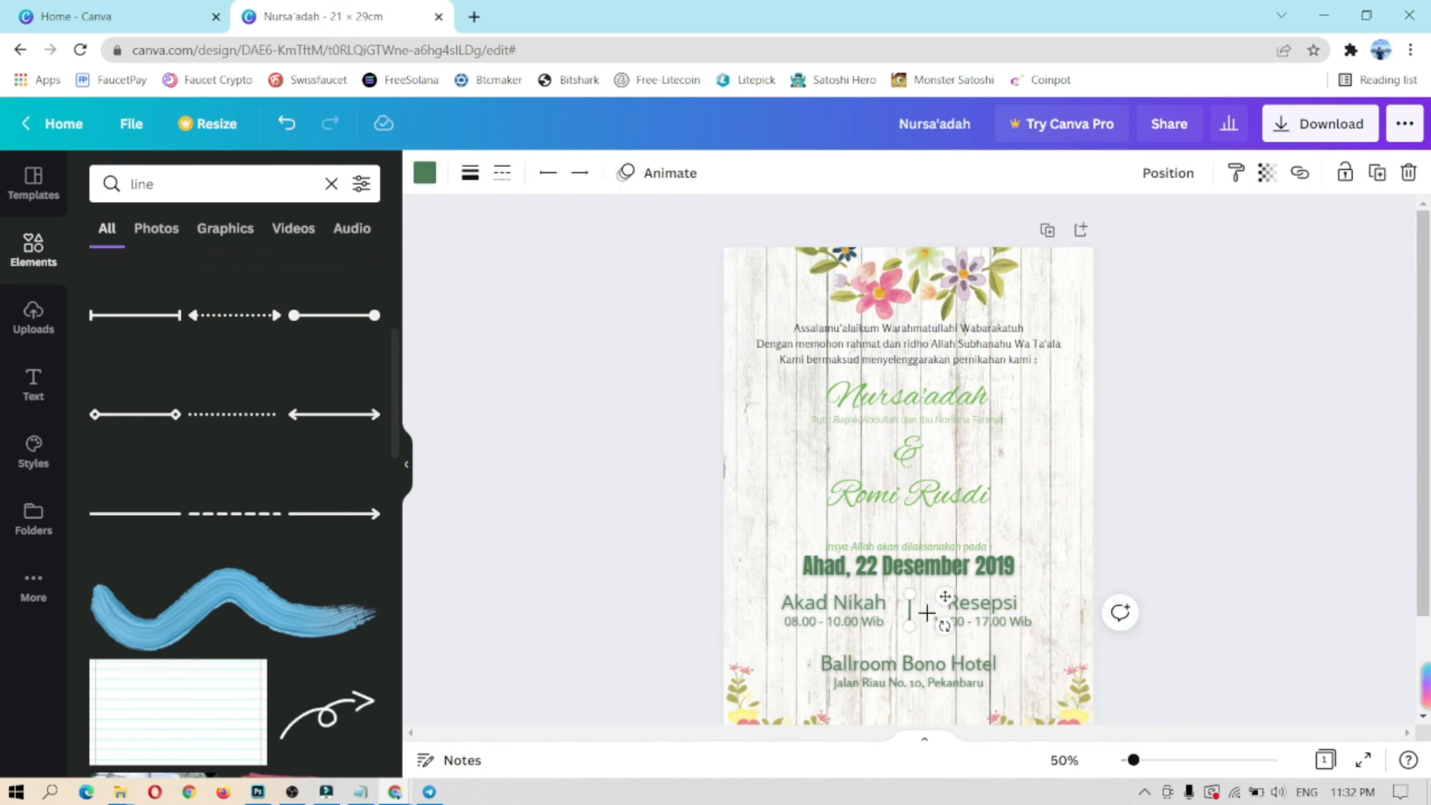
left_click(1050, 596)
Step: Left-align the Resepsi heading and shift it slightly toward the divider
left_click(982, 604)
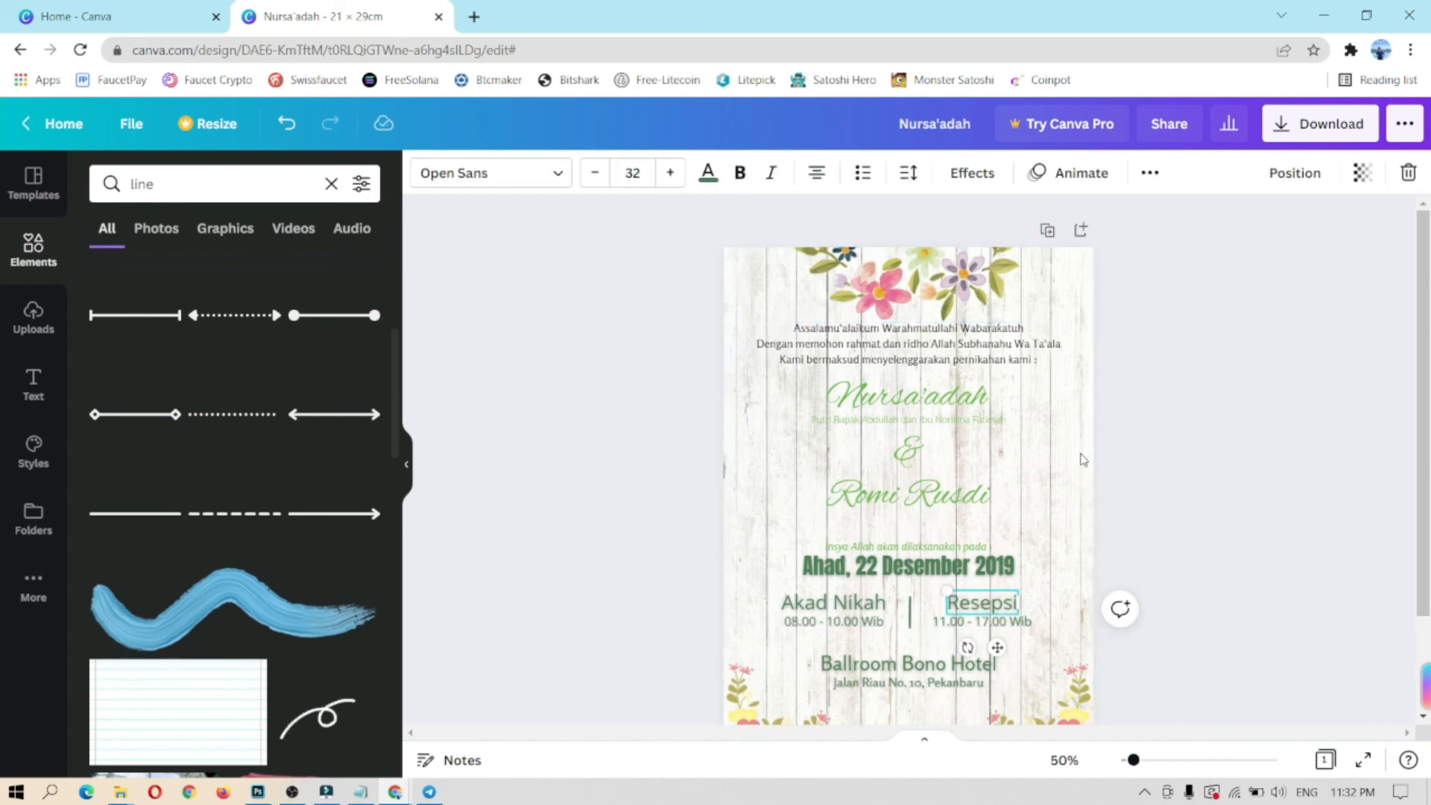
left_click(816, 173)
left_click_drag(997, 647, 988, 645)
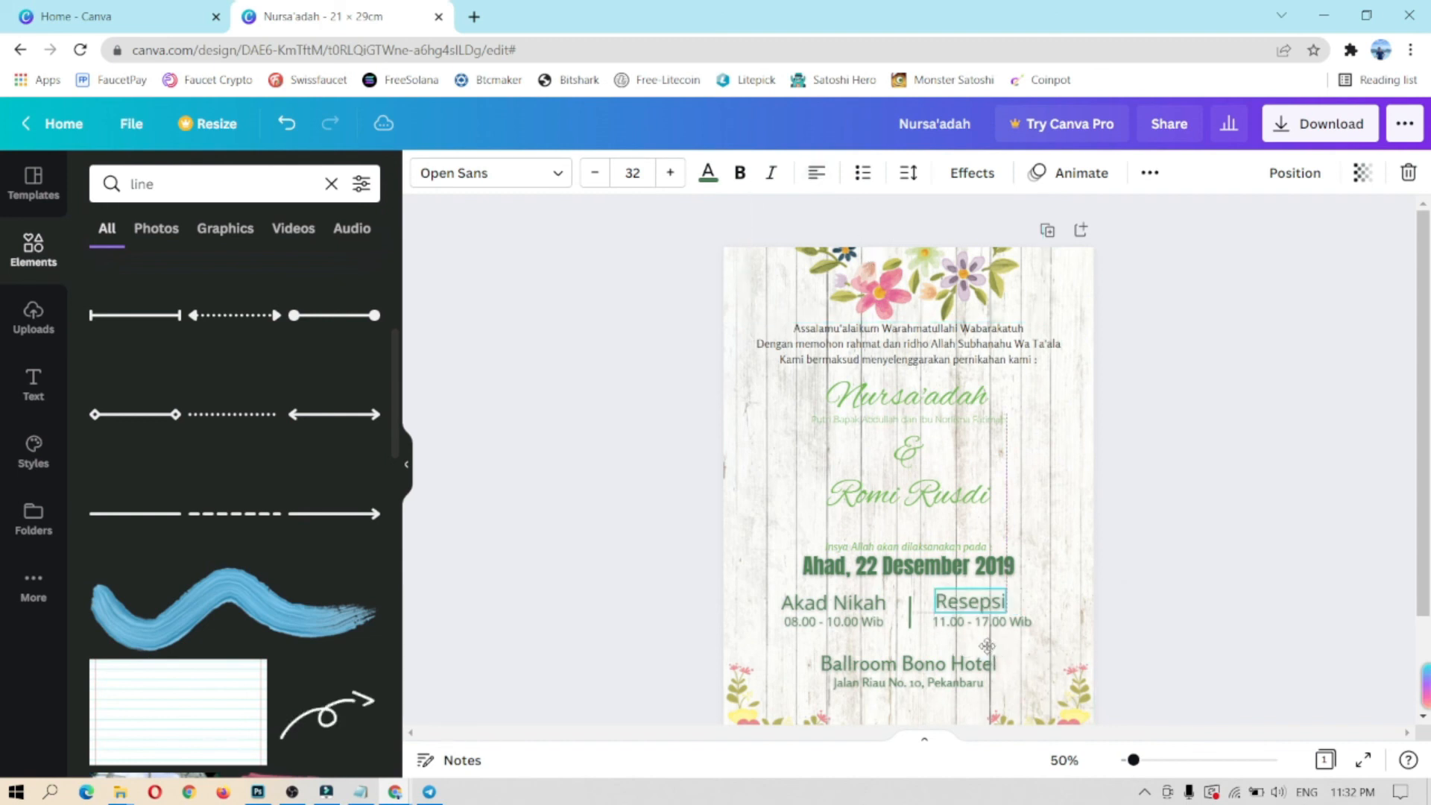
left_click(973, 626)
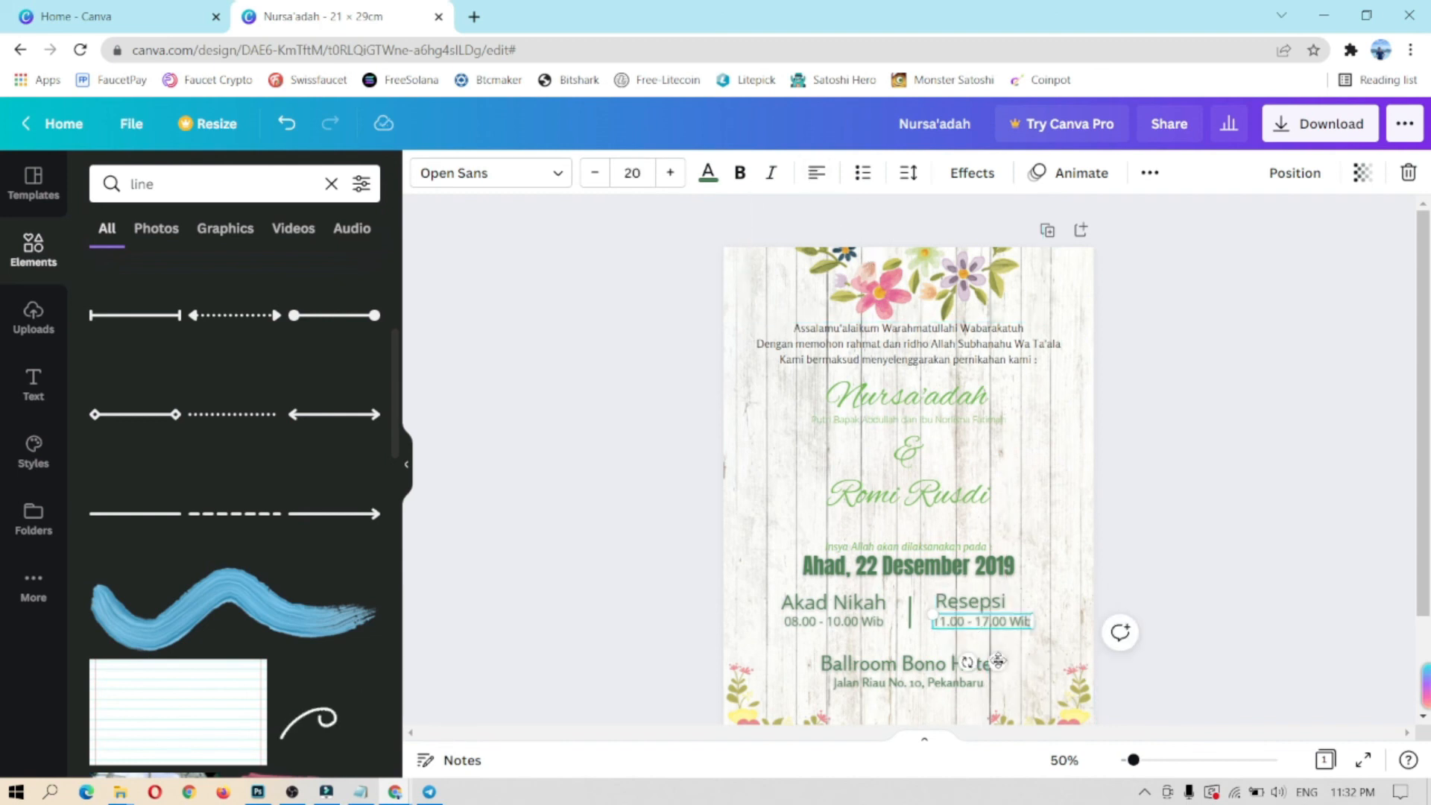
Step: Line up Akad Nikah and its 08.00 - 10.00 Wib time, then centre all four event texts
left_click(833, 602)
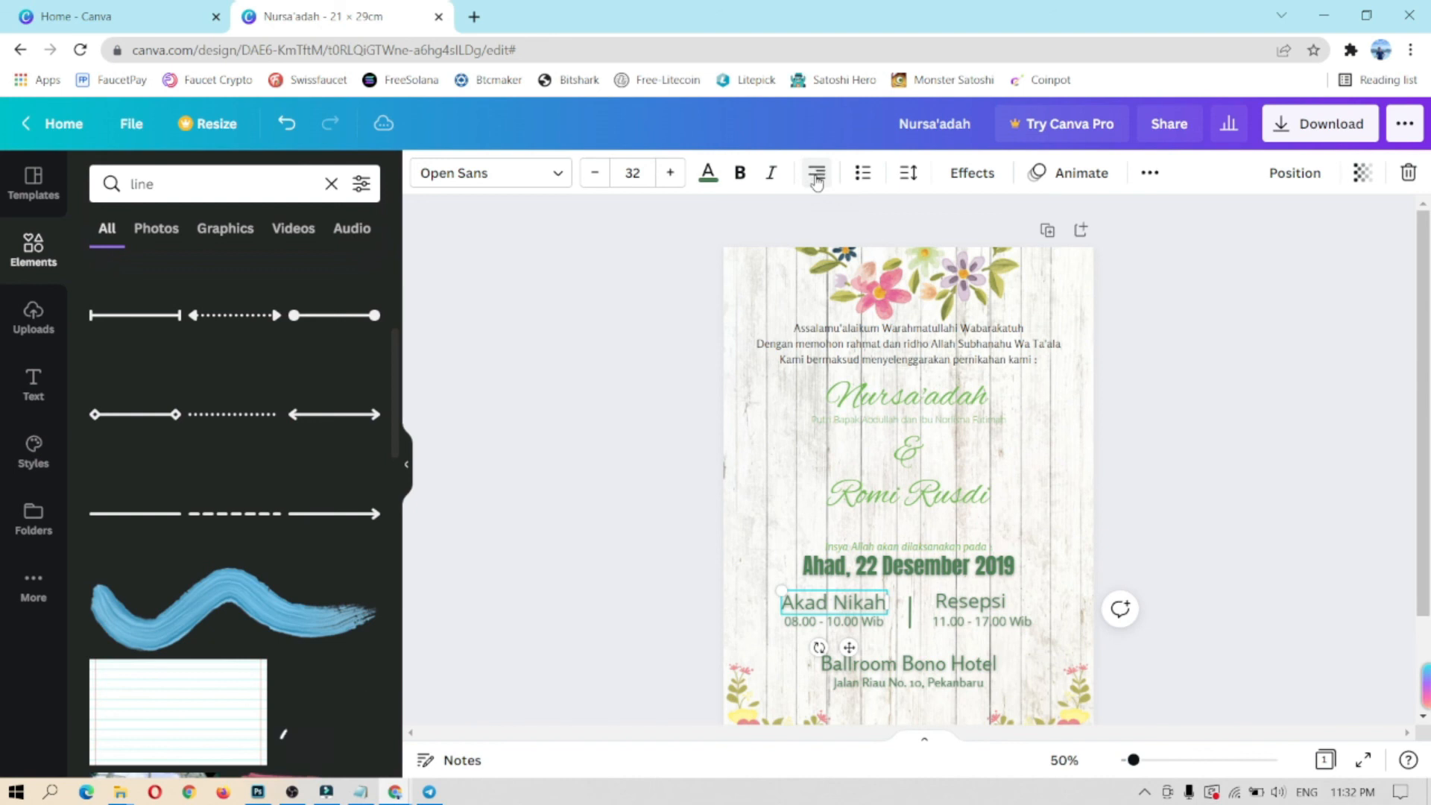
left_click_drag(849, 647, 852, 649)
left_click(855, 624)
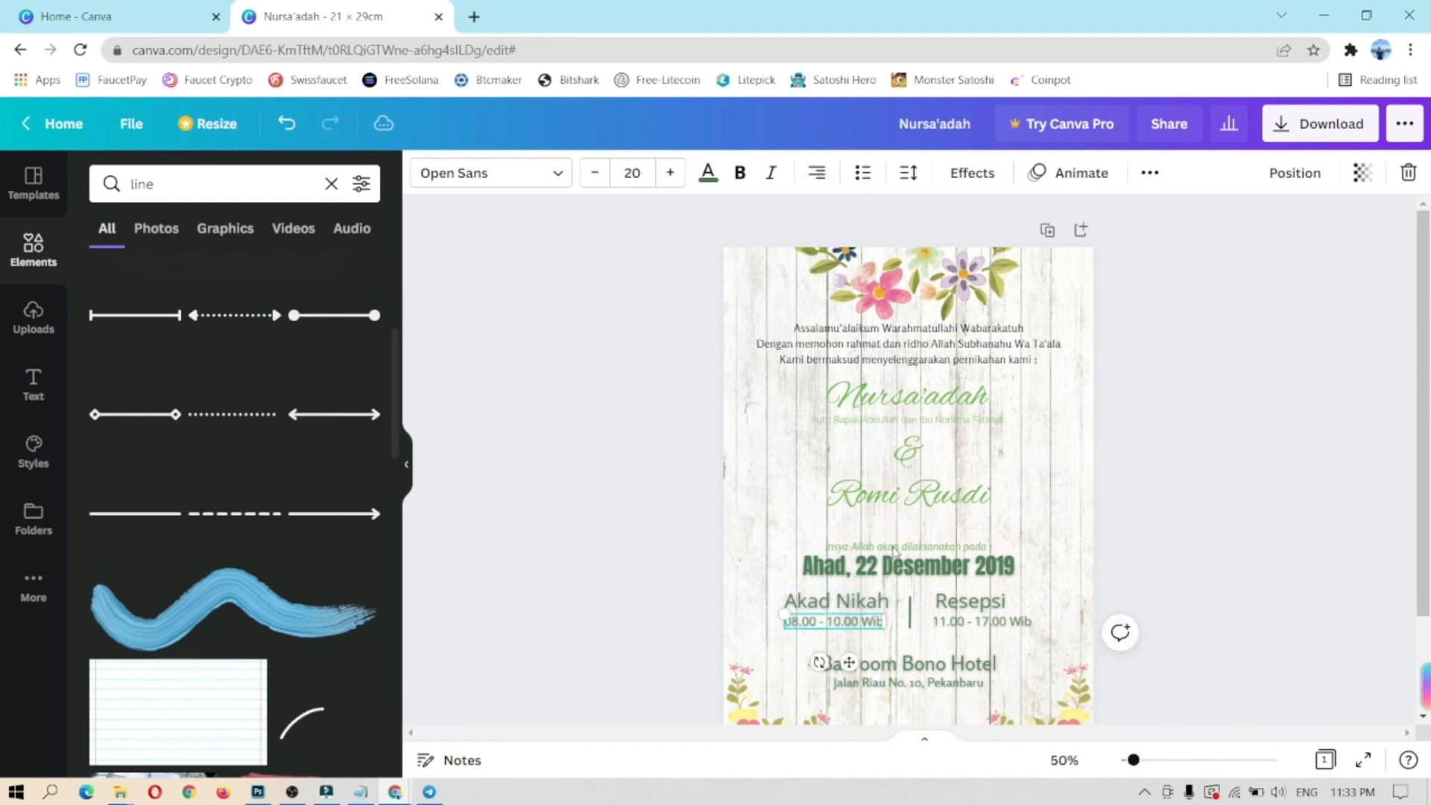
left_click_drag(848, 661, 853, 662)
left_click(1103, 624)
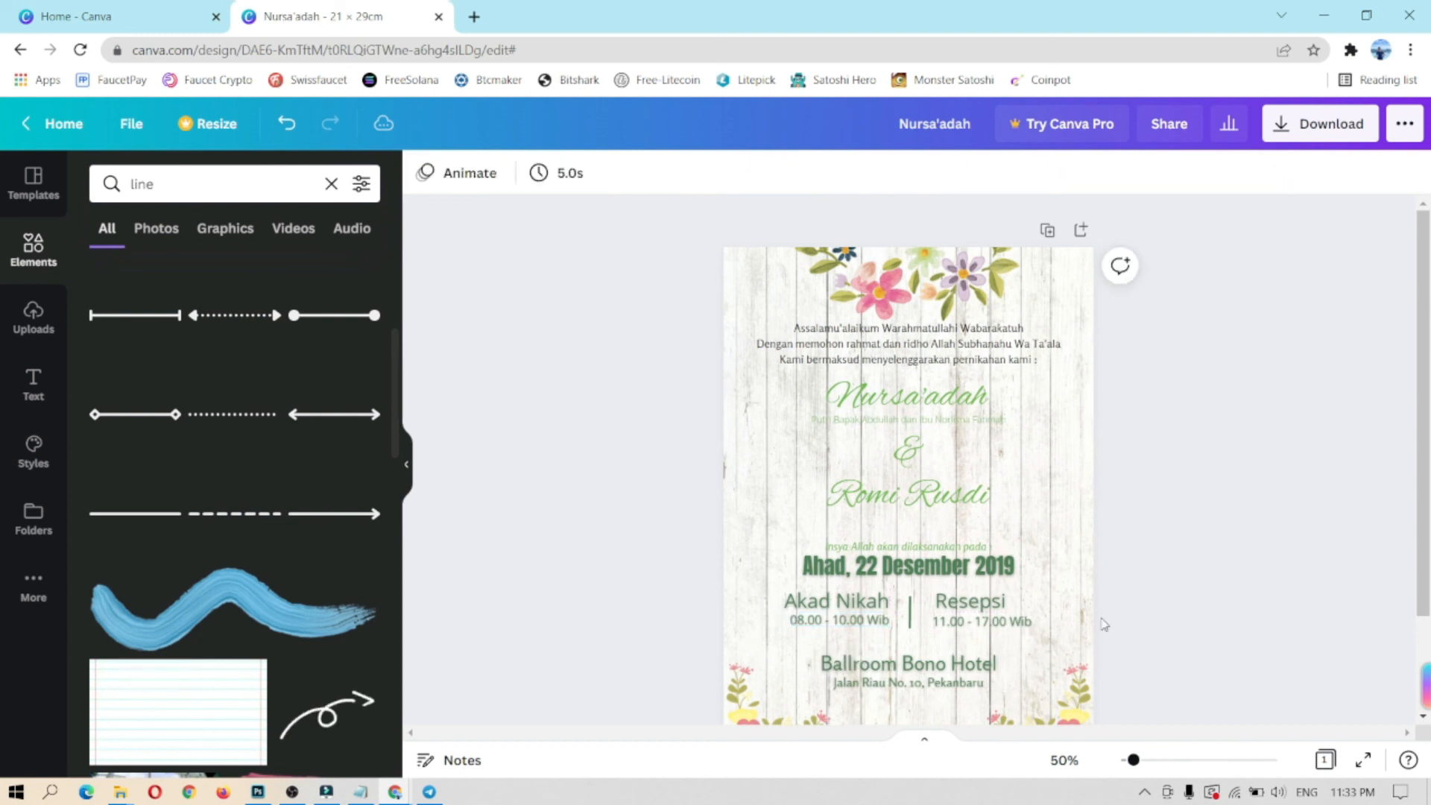
left_click_drag(1140, 635, 778, 586)
left_click_drag(987, 601, 985, 601)
Step: Replace the line search with an Elements search for 'barcode'
left_click(1183, 597)
scroll(1181, 572, "down", 1)
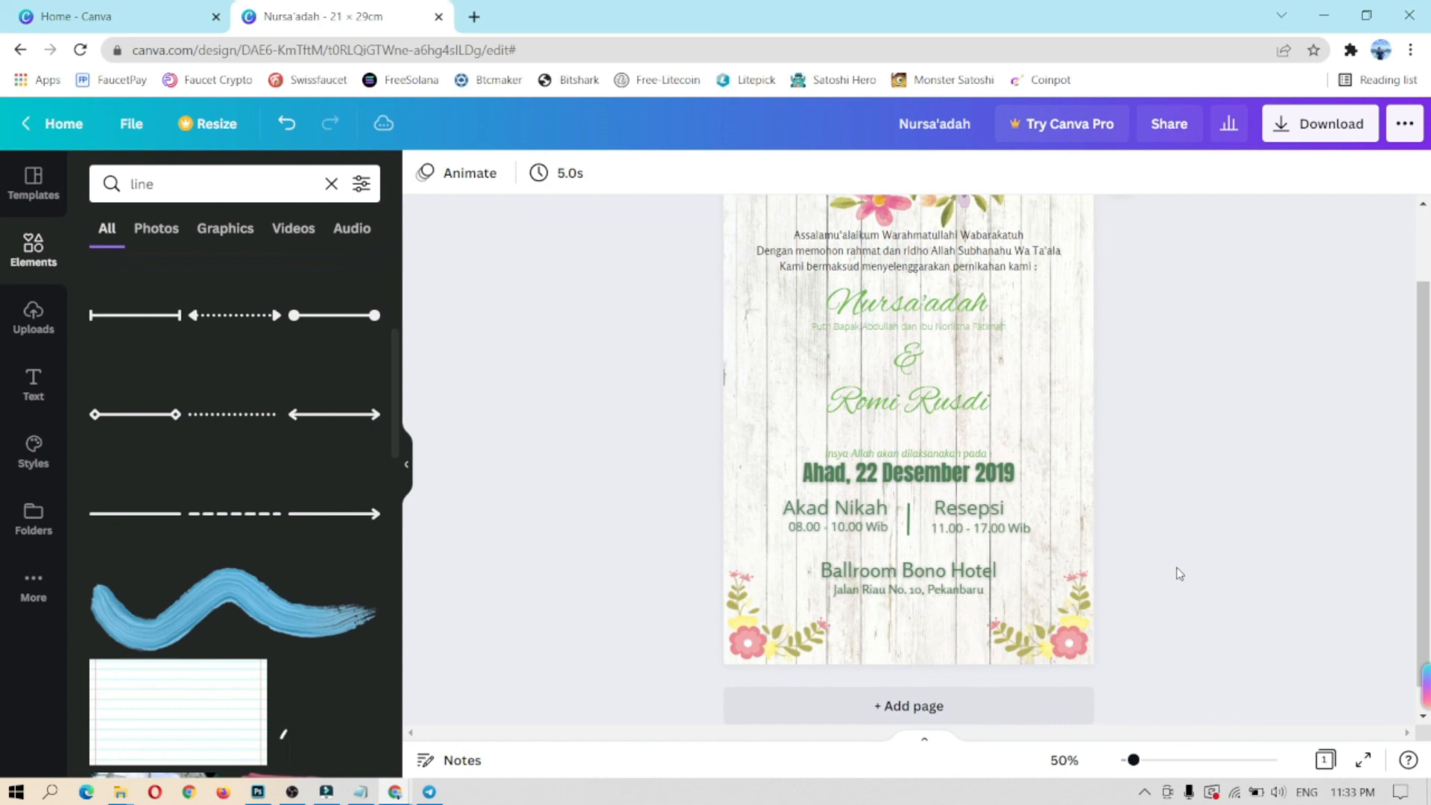
left_click(938, 528)
left_click(1223, 460)
scroll(1295, 423, "up", 1)
scroll(1295, 422, "down", 1)
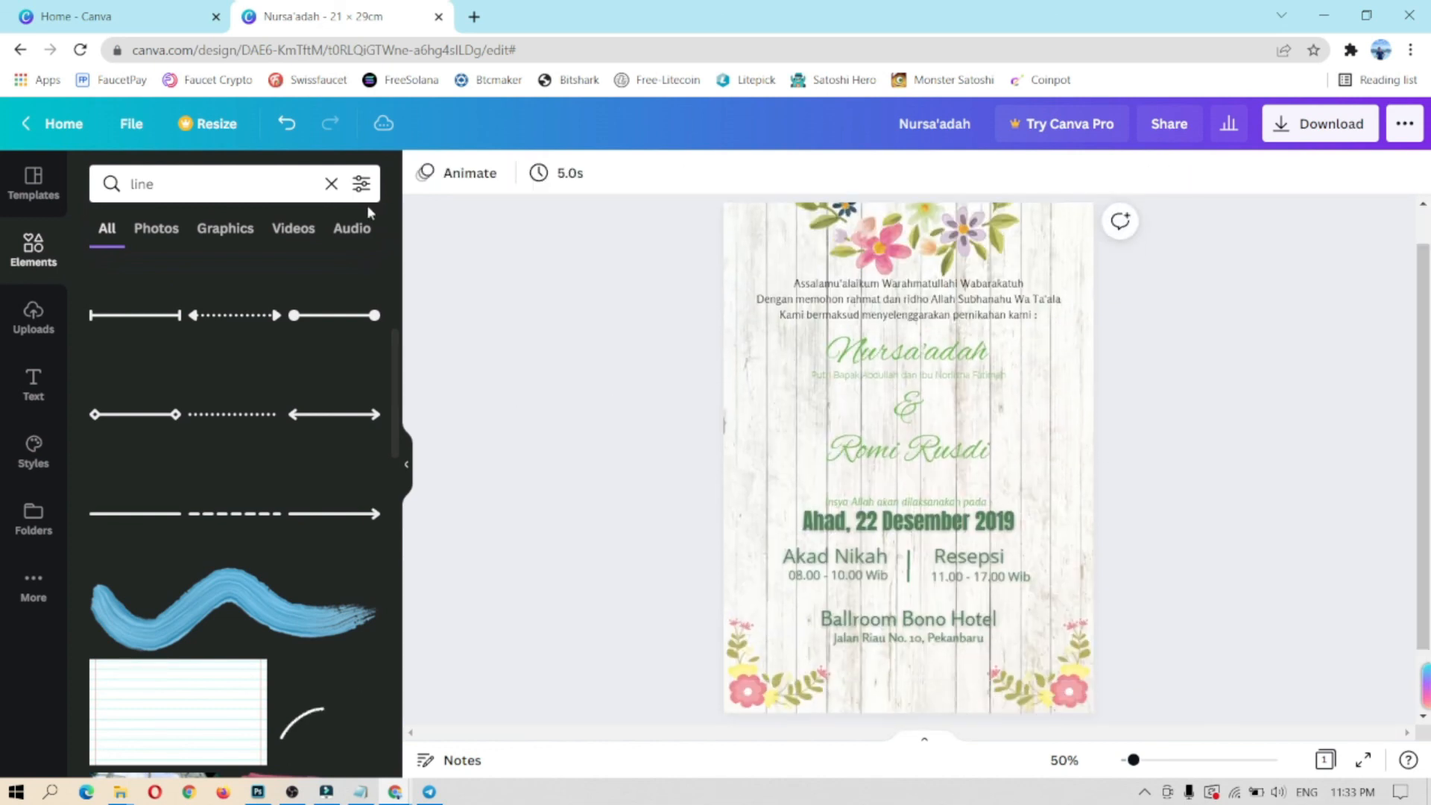
left_click(331, 183)
left_click(261, 187)
type("barcode")
key("Return")
Step: Add a QR code, shrink it and place it below the venue address
scroll(335, 350, "down", 3)
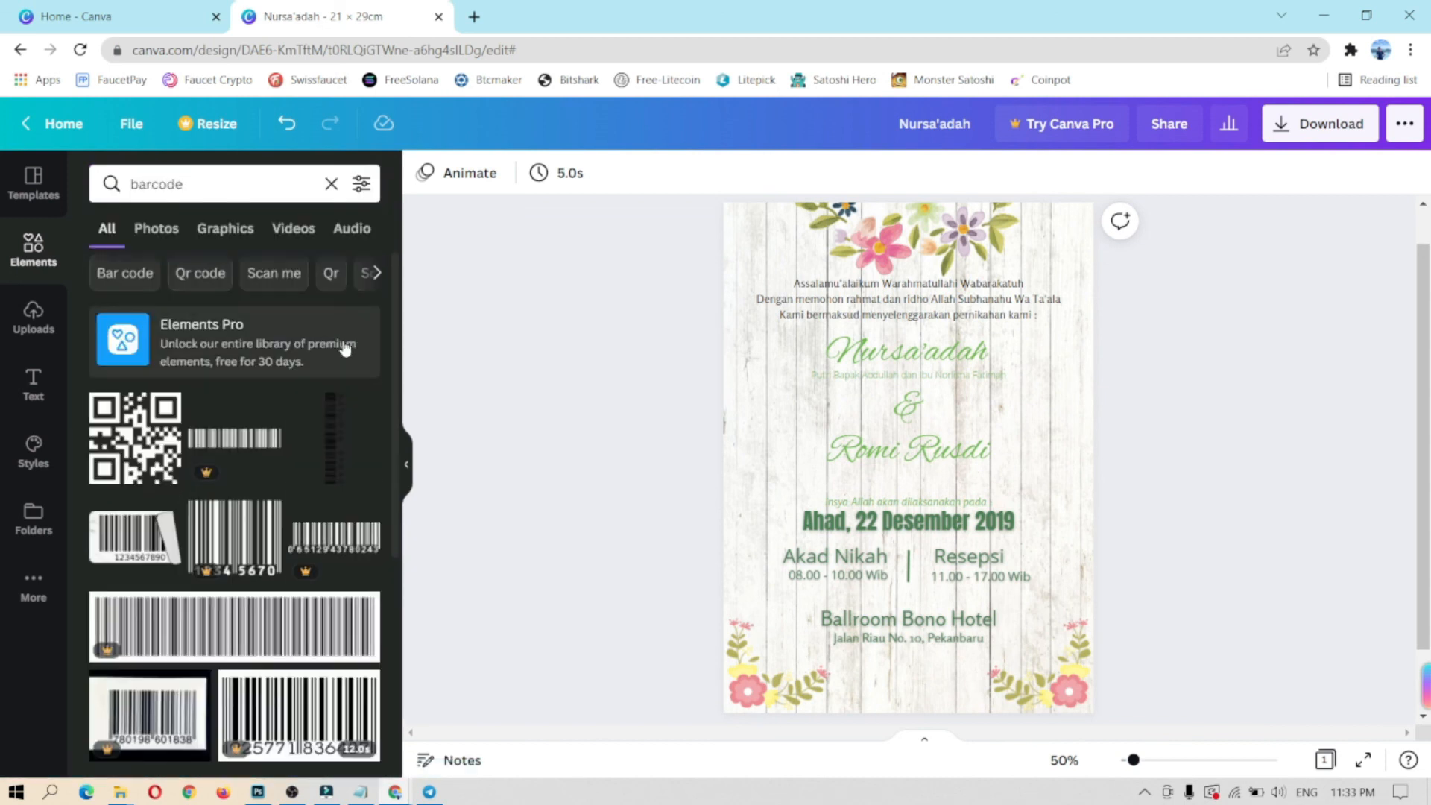
scroll(298, 485, "up", 5)
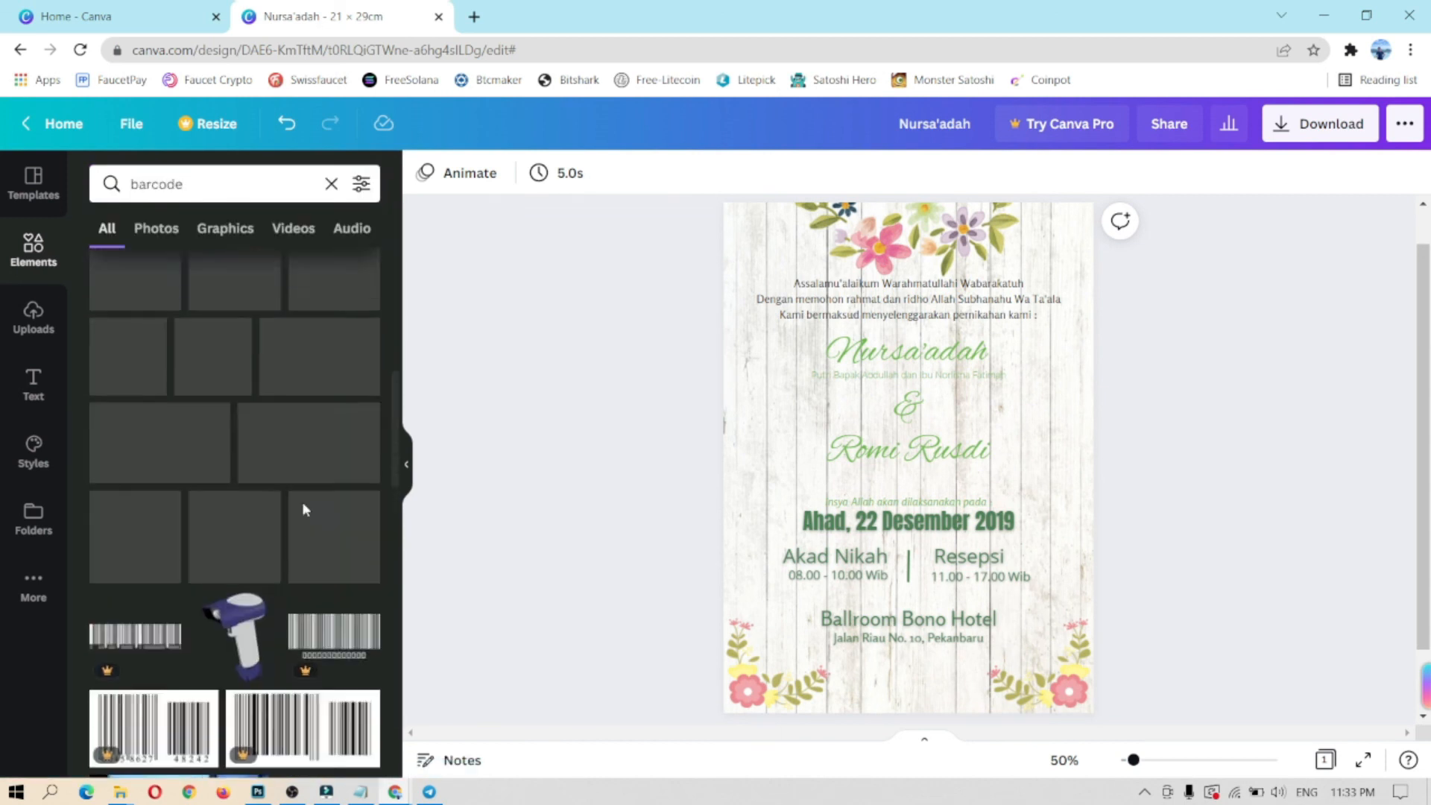
left_click(135, 447)
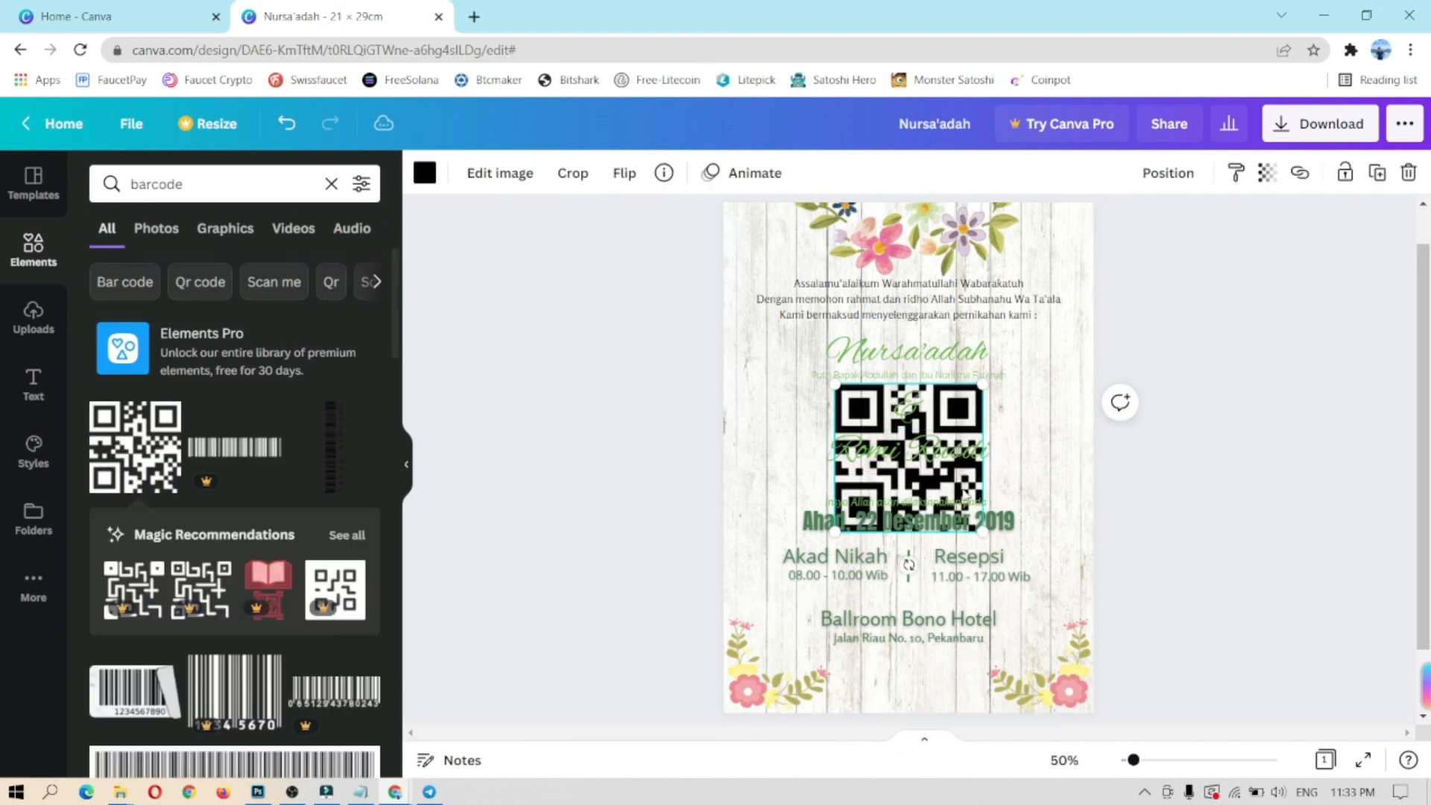
left_click_drag(911, 457, 926, 609)
left_click_drag(997, 535, 911, 677)
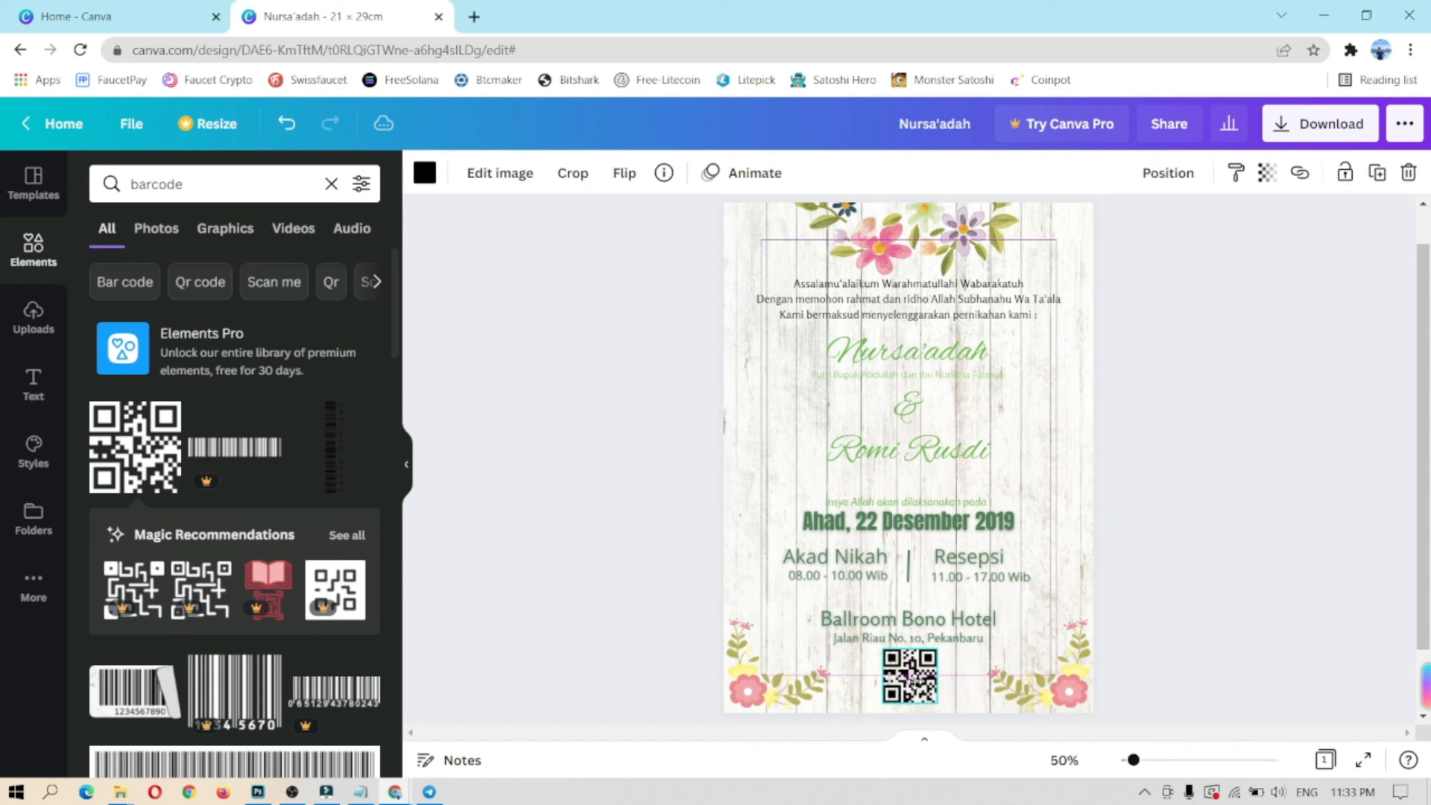
Step: Reposition the Ballroom Bono Hotel heading and nudge the QR code up slightly
left_click(894, 619)
left_click(894, 619)
left_click_drag(895, 618, 947, 627)
left_click(956, 649)
left_click(1153, 596)
left_click_drag(915, 674, 915, 664)
left_click(1194, 561)
scroll(1327, 467, "up", 1)
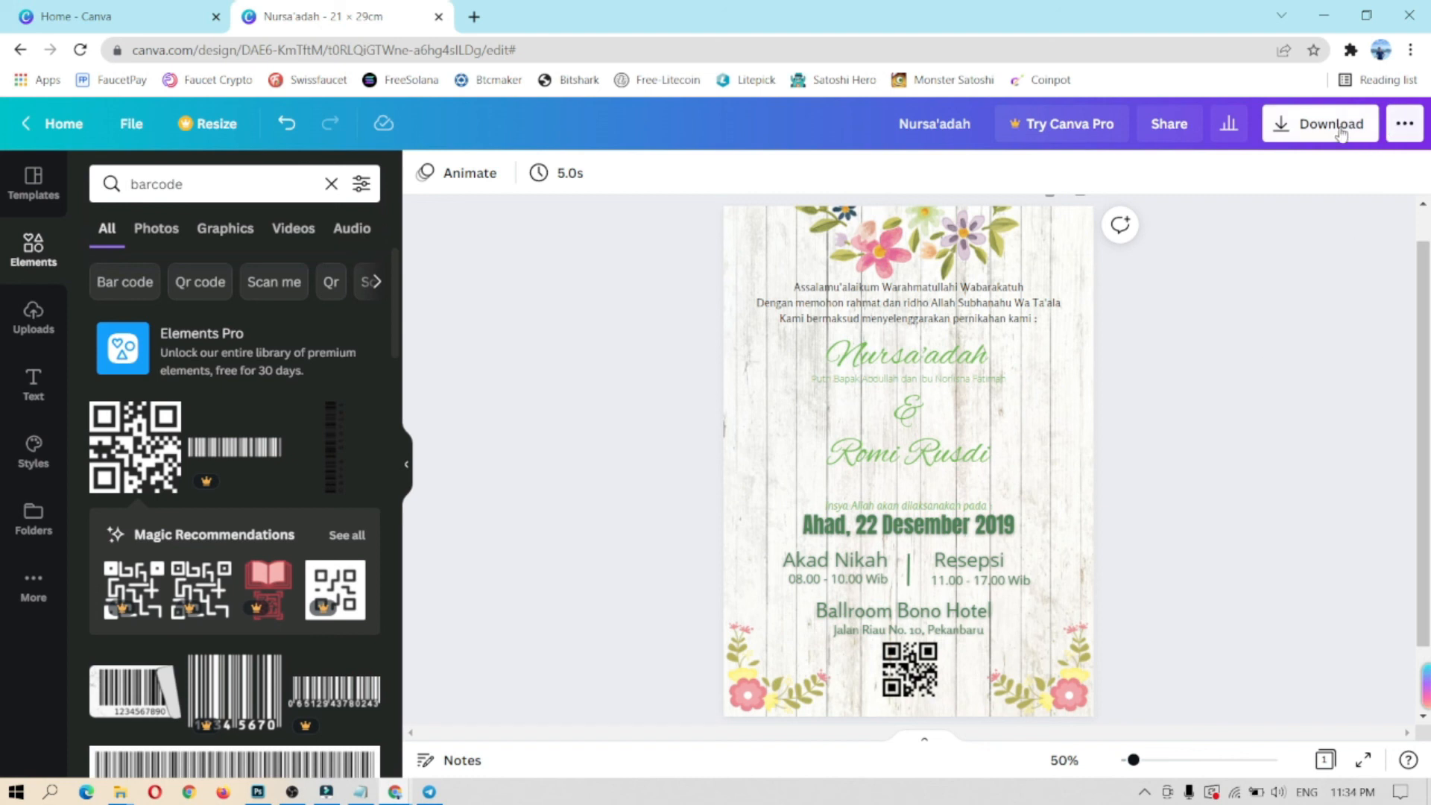
Step: Download the invitation with PDF Standard as the file type, repeating the download once
left_click(1398, 128)
left_click(1318, 124)
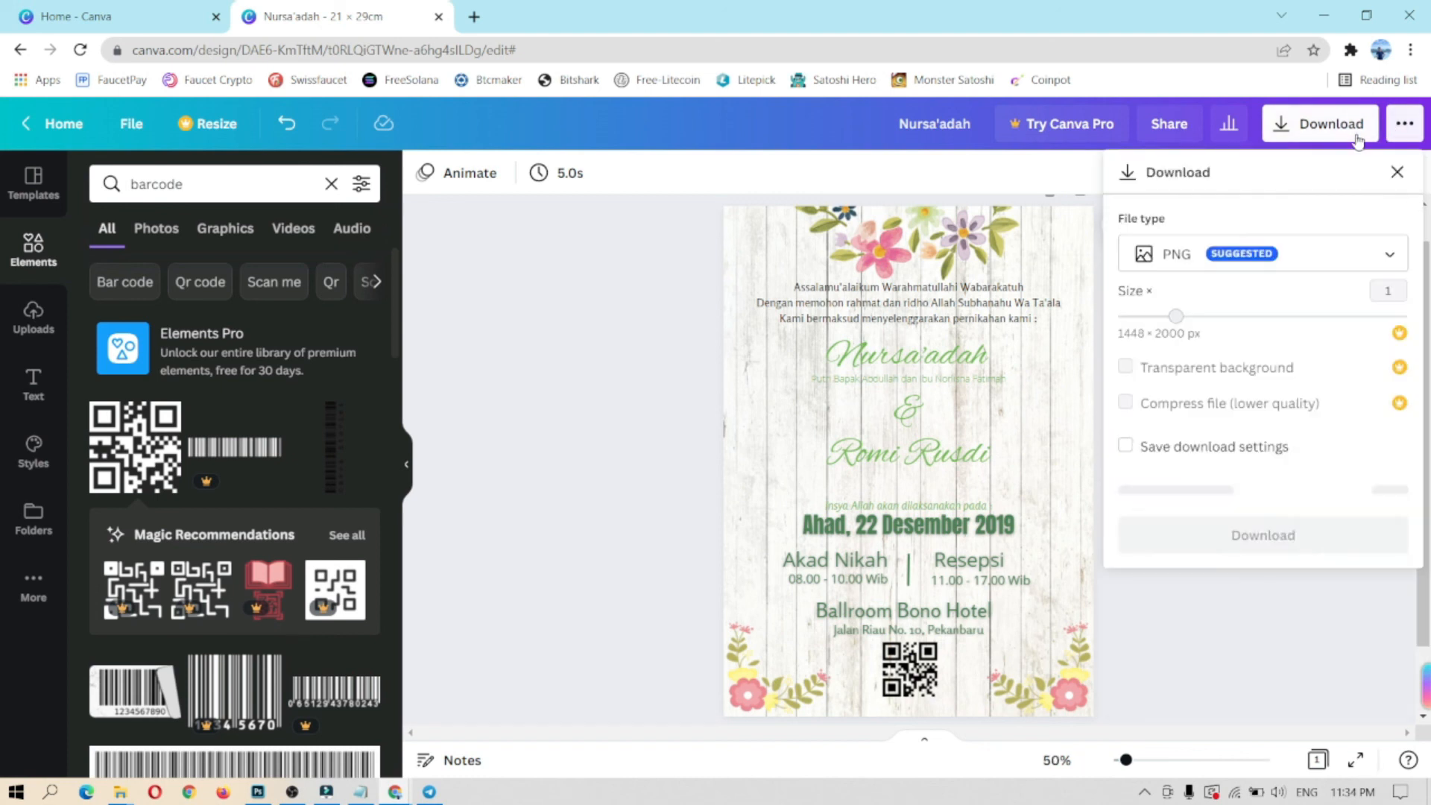
left_click(1341, 265)
left_click(1205, 381)
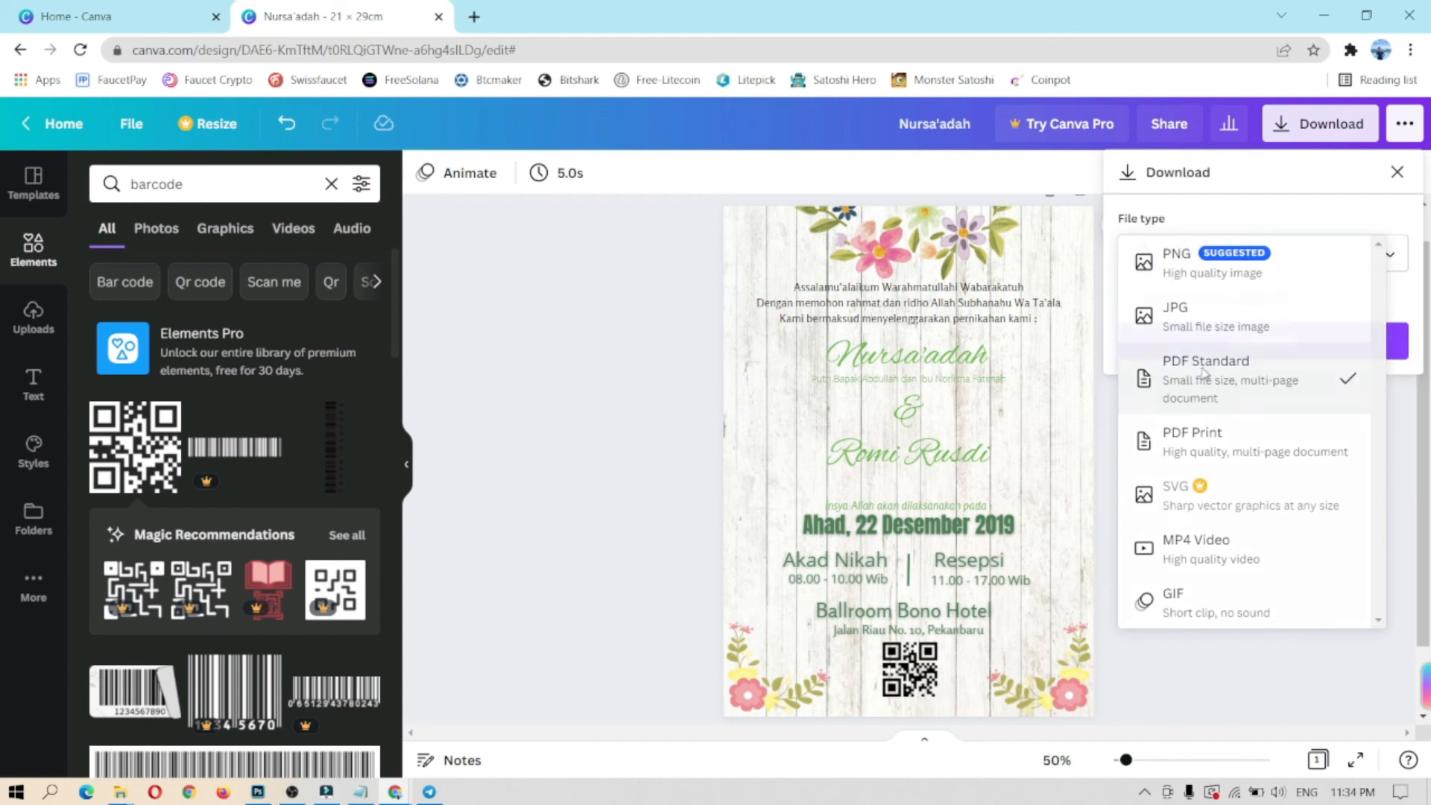
left_click(1256, 346)
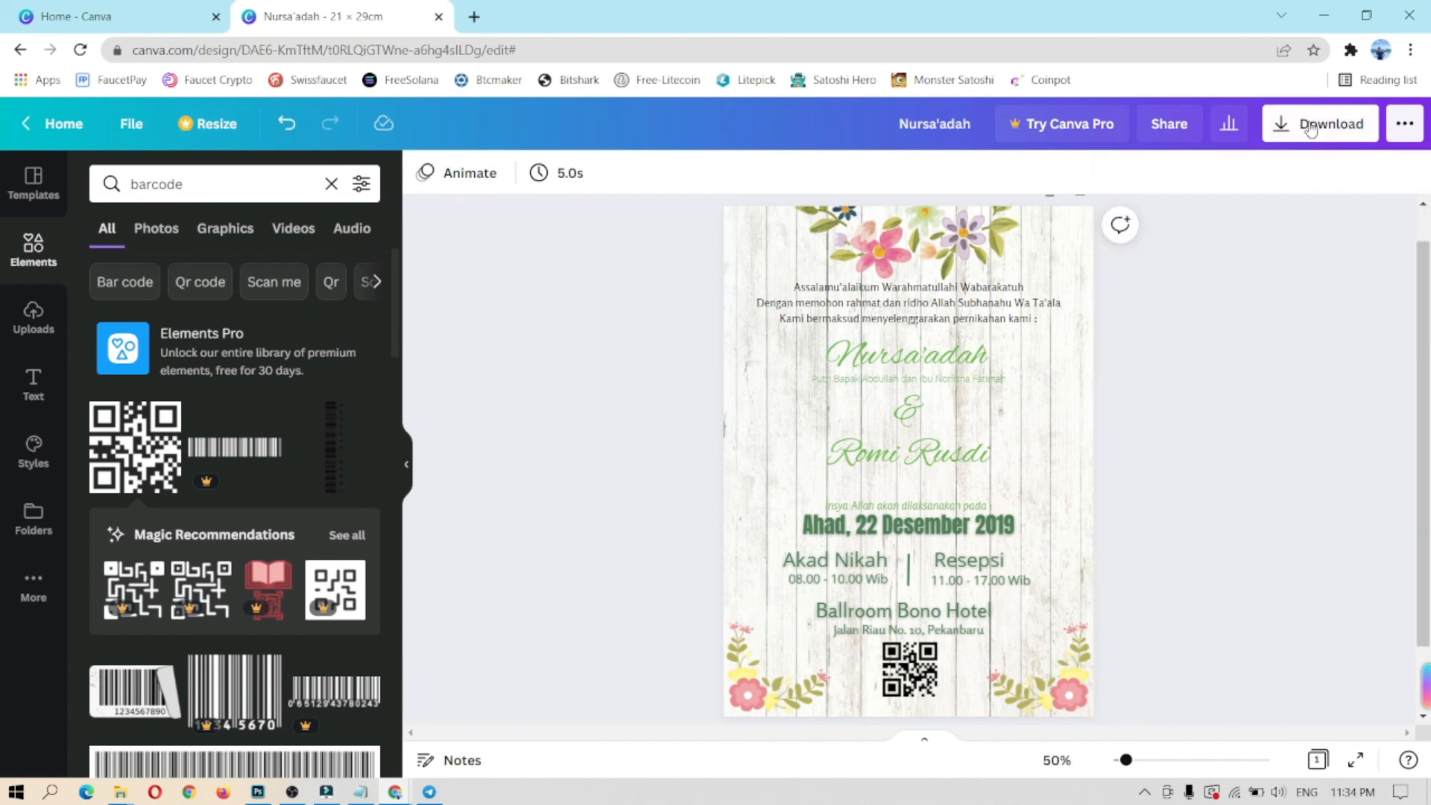
left_click(1319, 124)
left_click(1273, 261)
left_click(1235, 365)
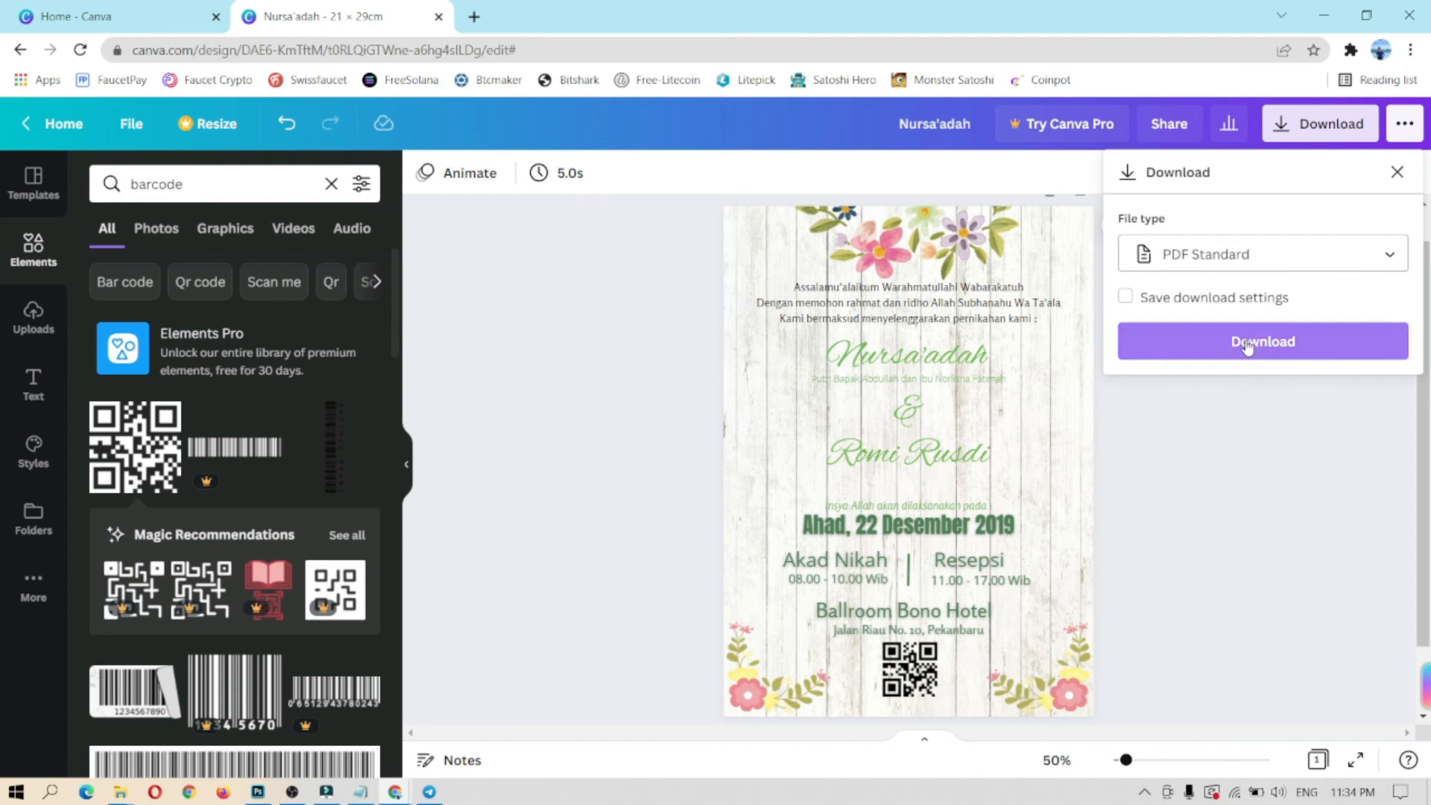
left_click(1248, 345)
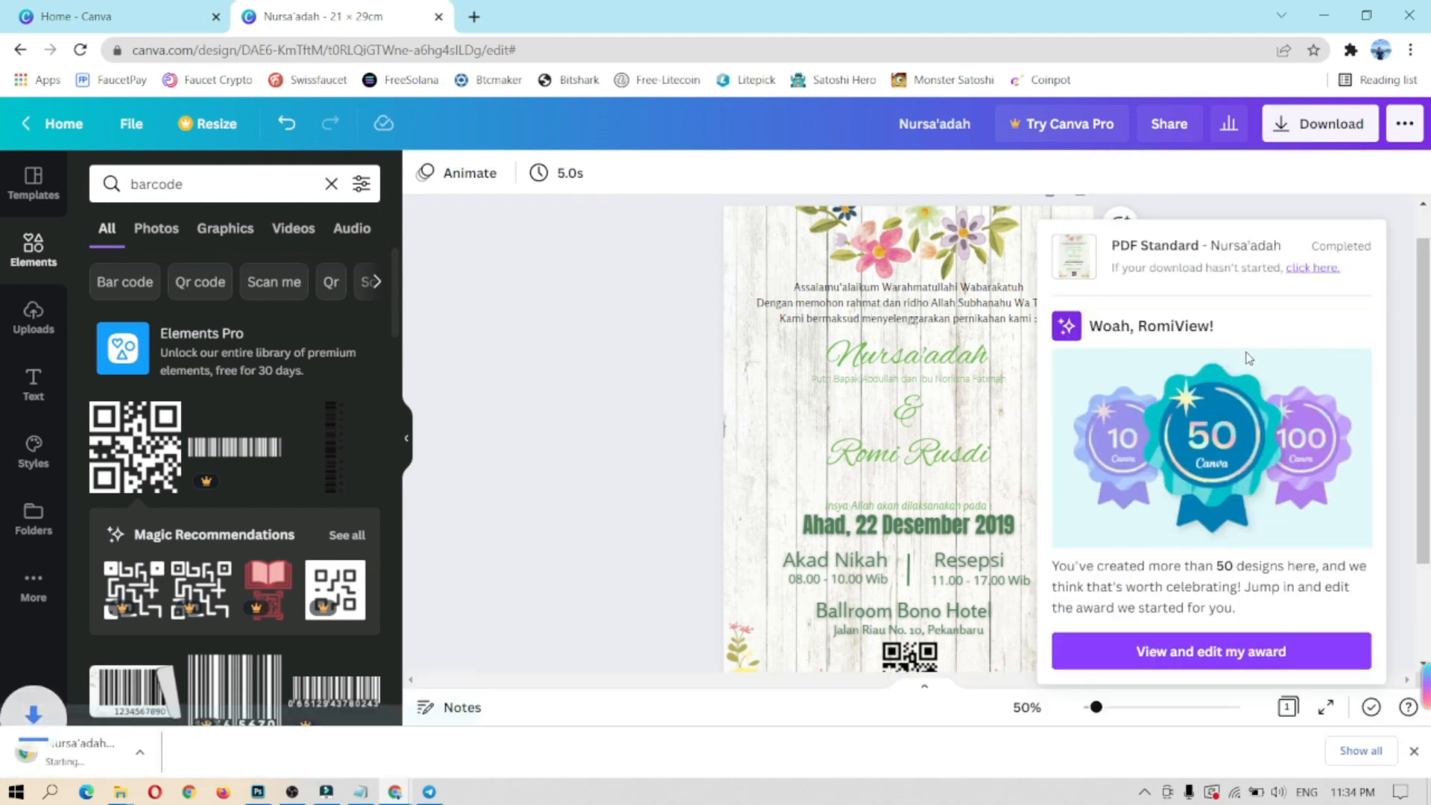